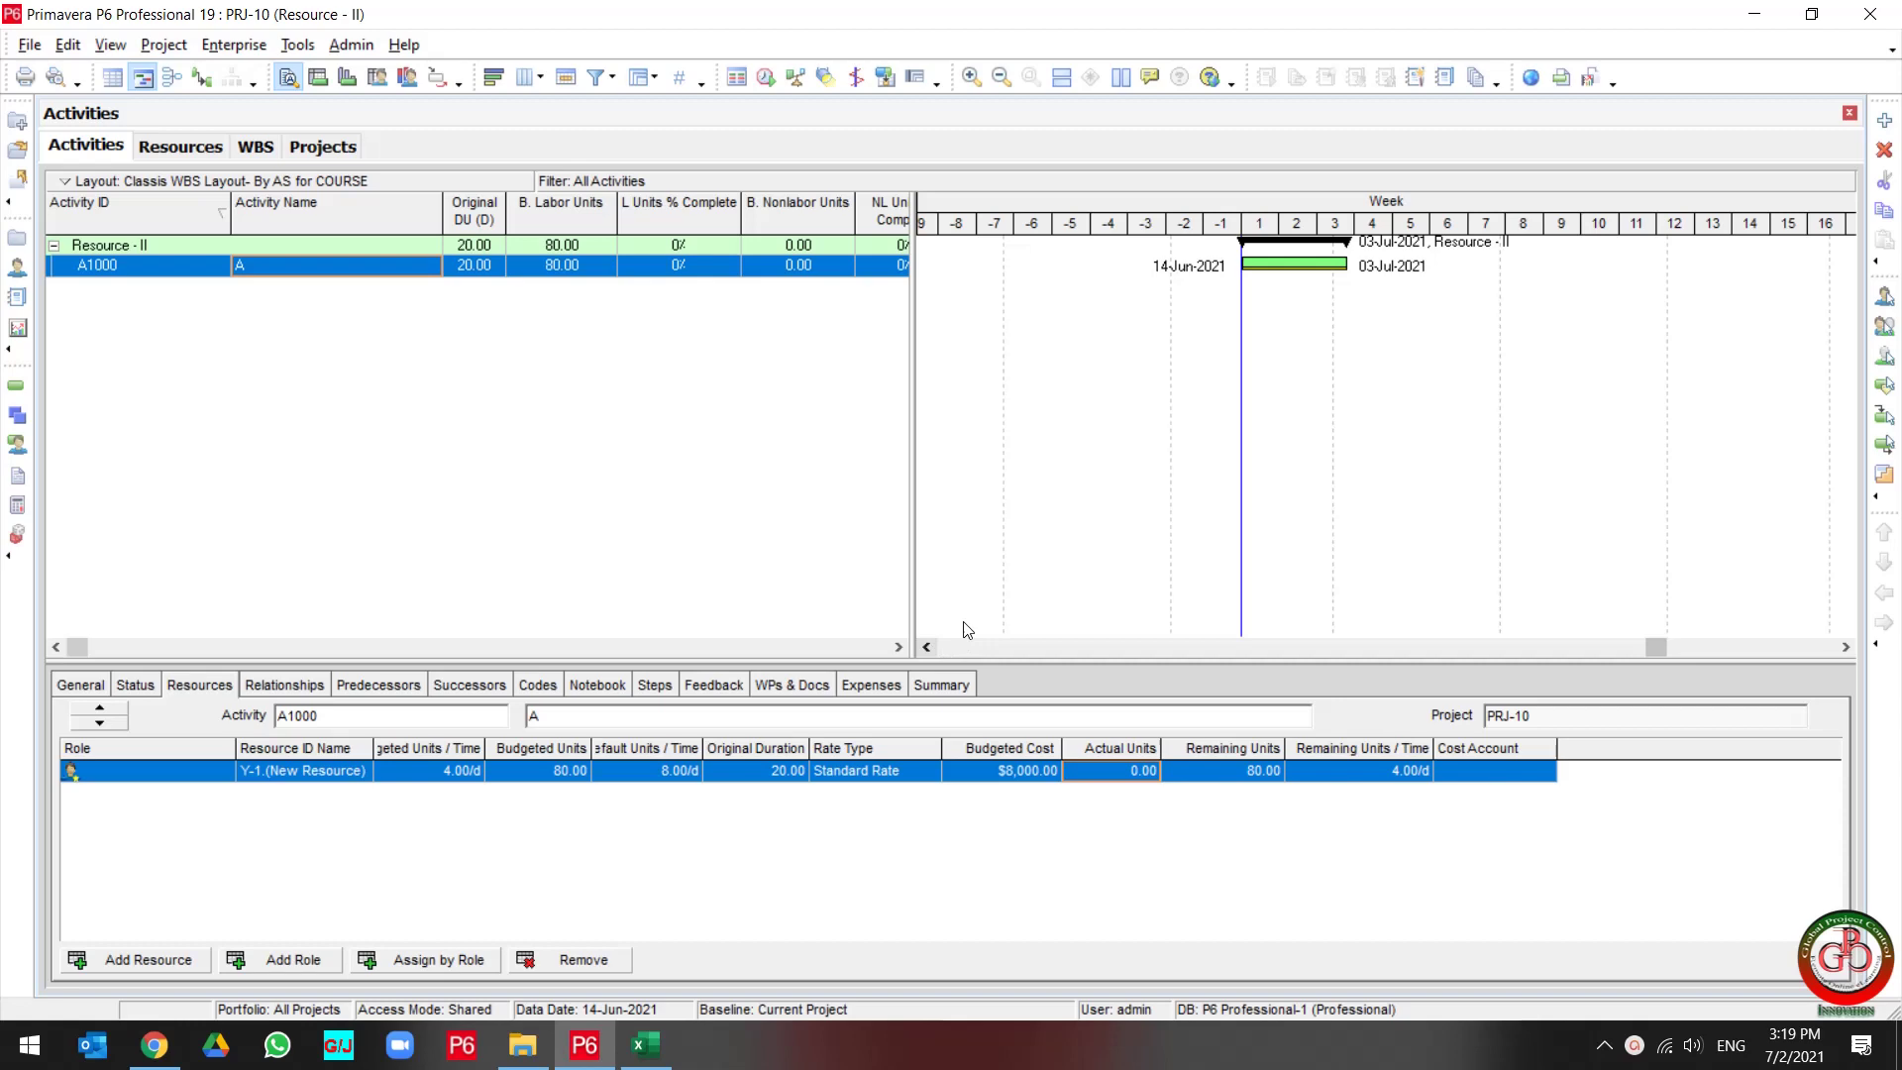
left_click(181, 146)
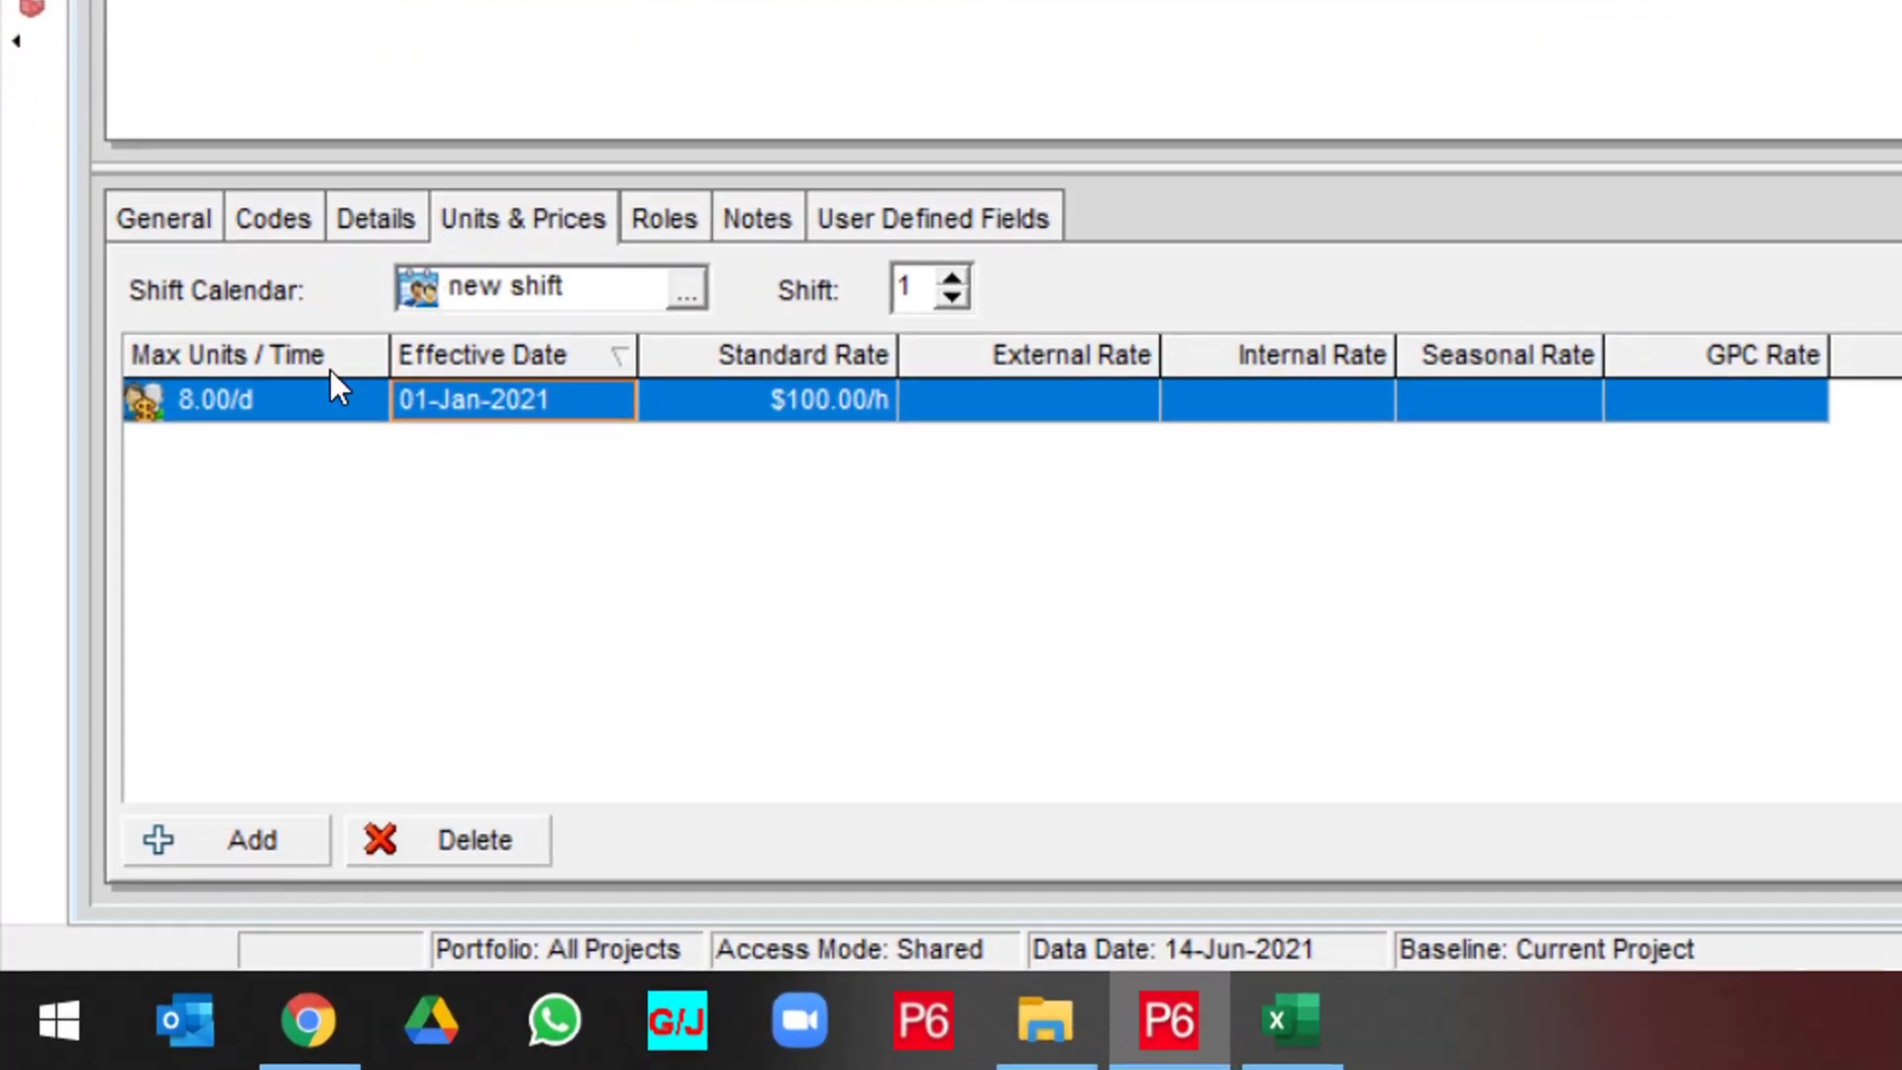
left_click(804, 430)
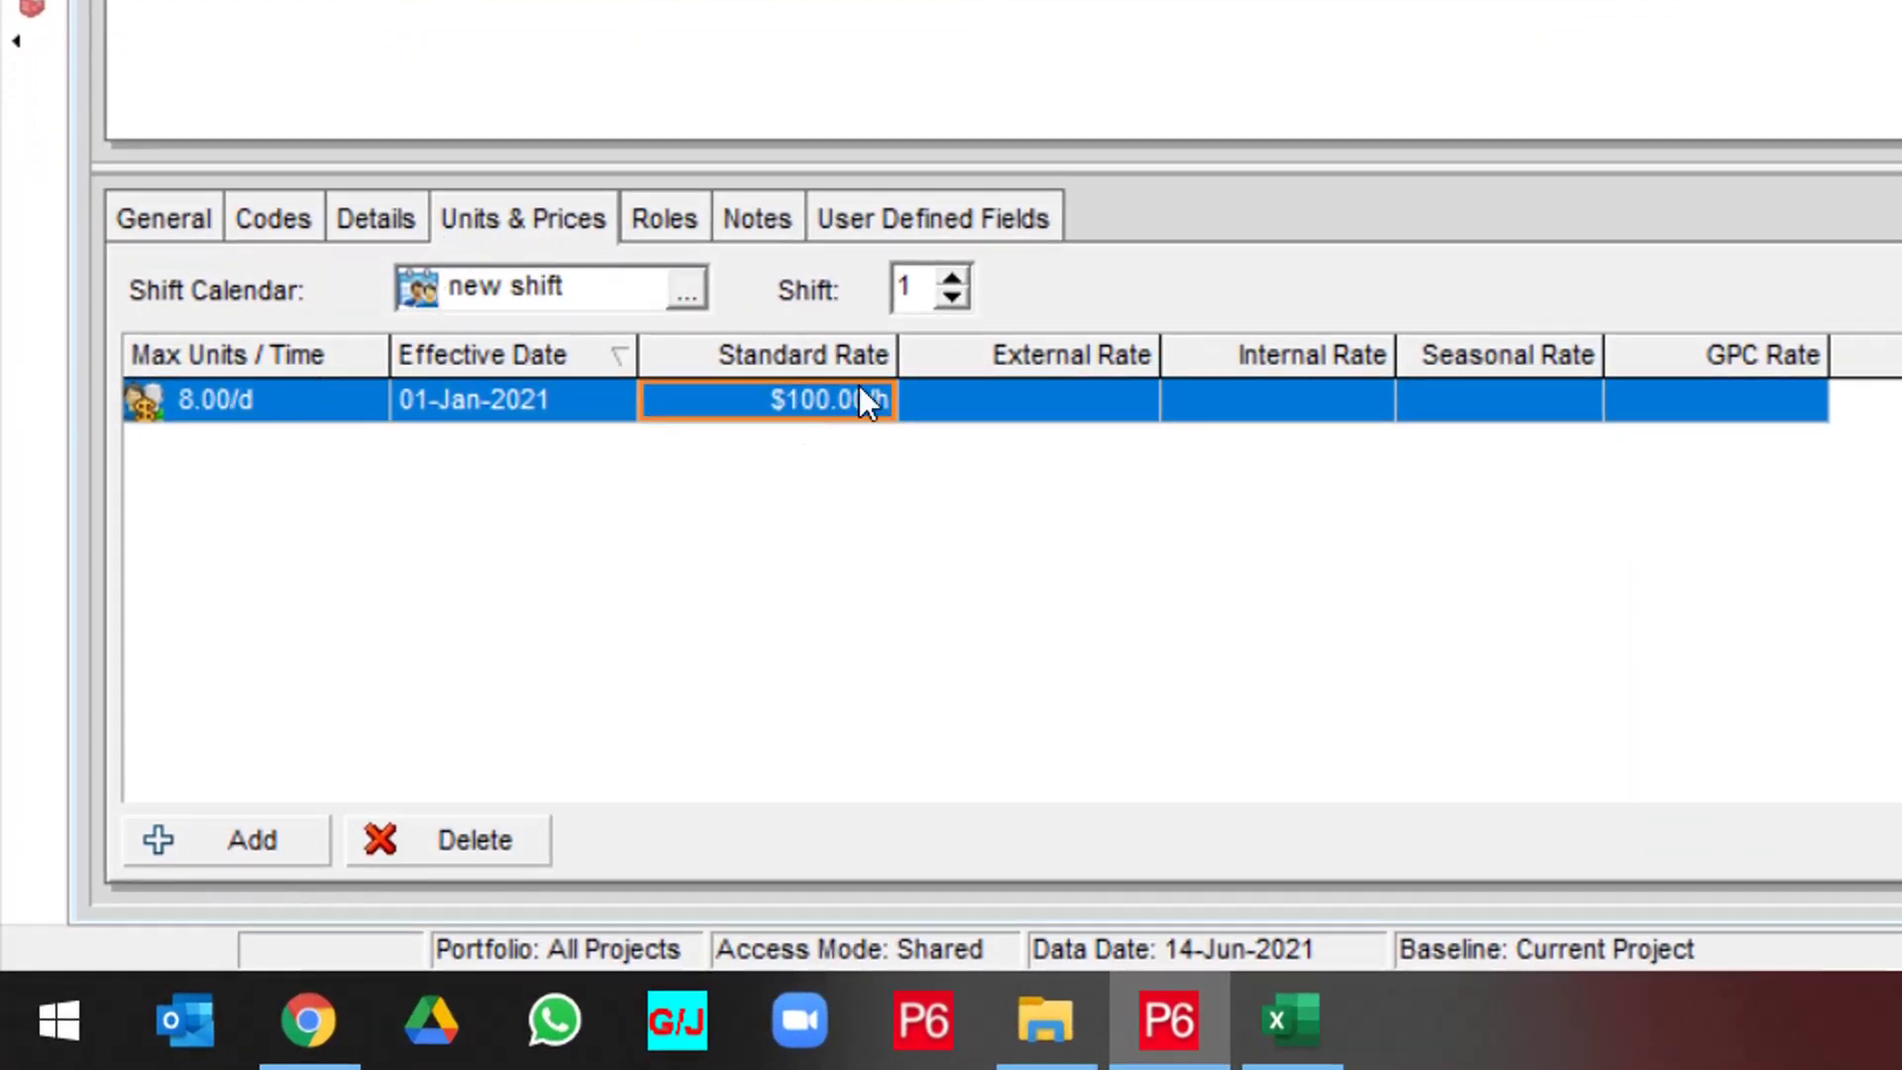
left_click(1052, 428)
left_click(1335, 409)
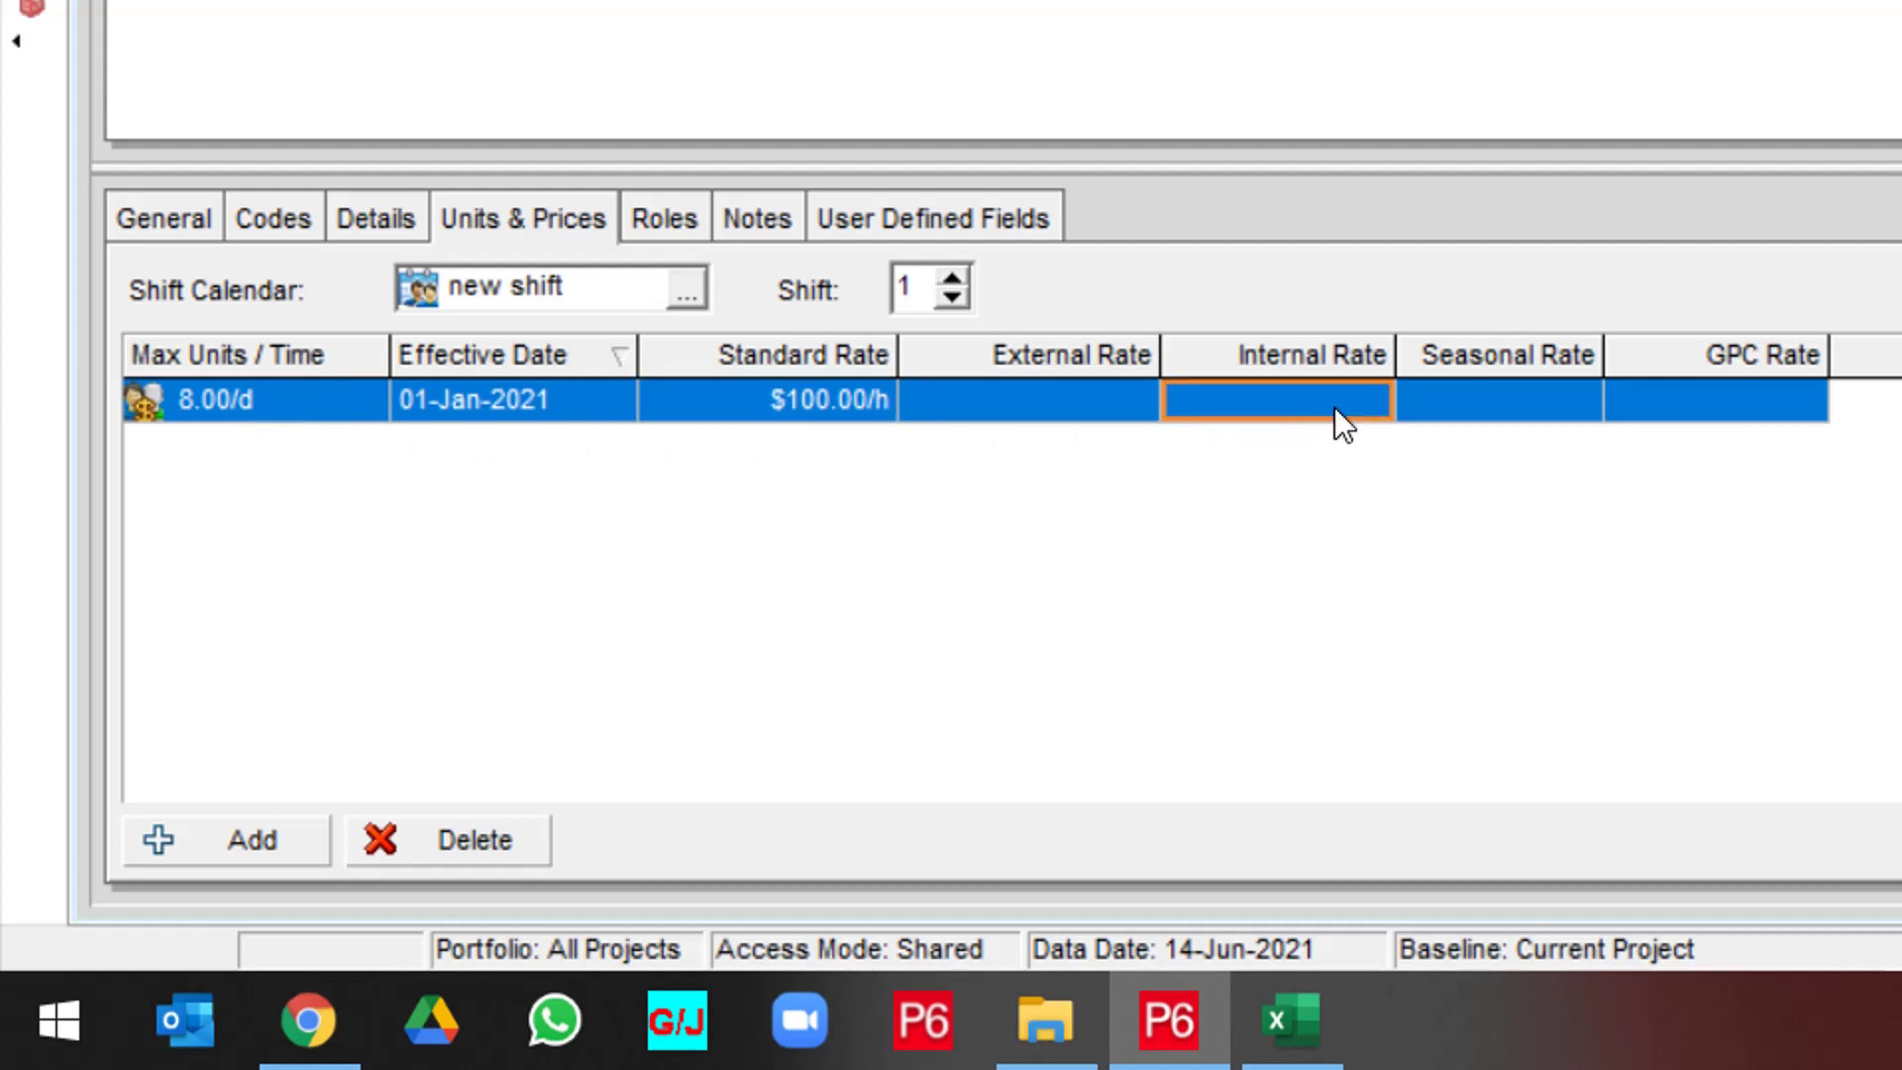
left_click(1512, 406)
left_click(1687, 412)
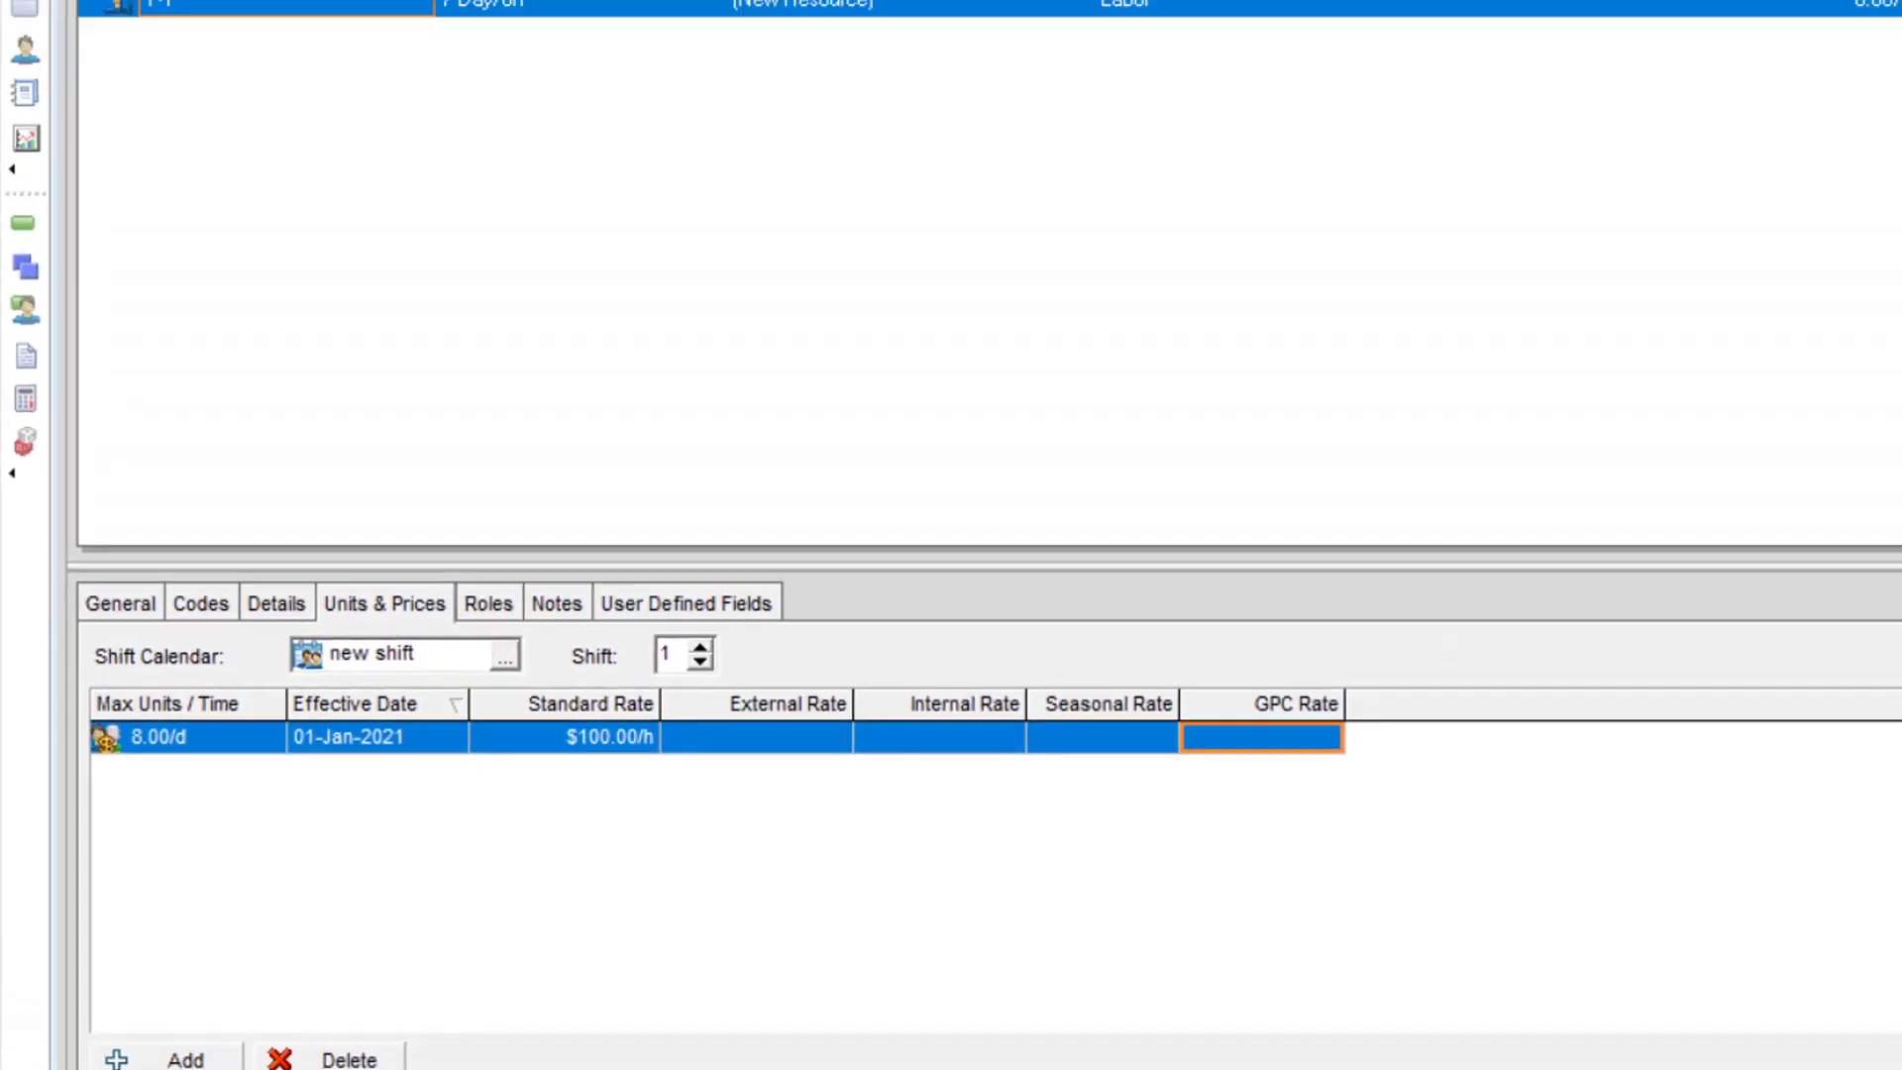
left_click(429, 54)
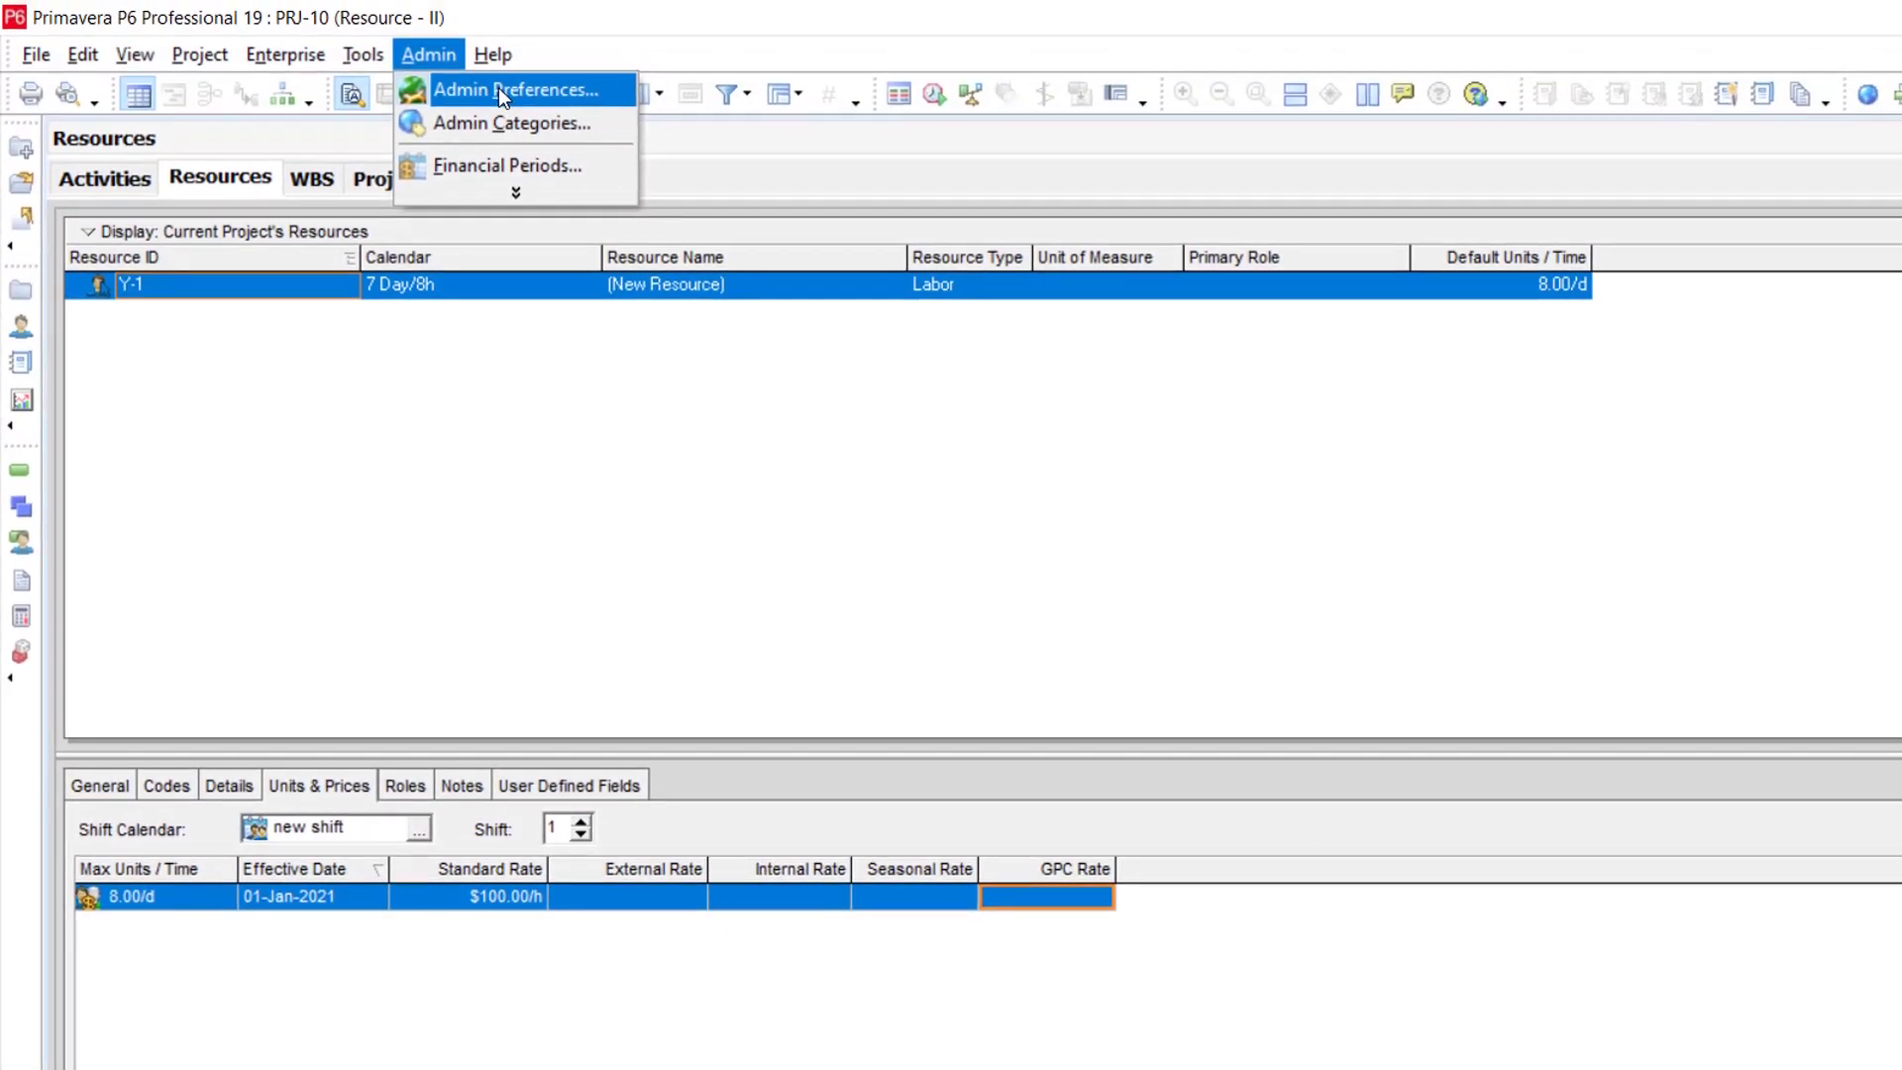
left_click(498, 87)
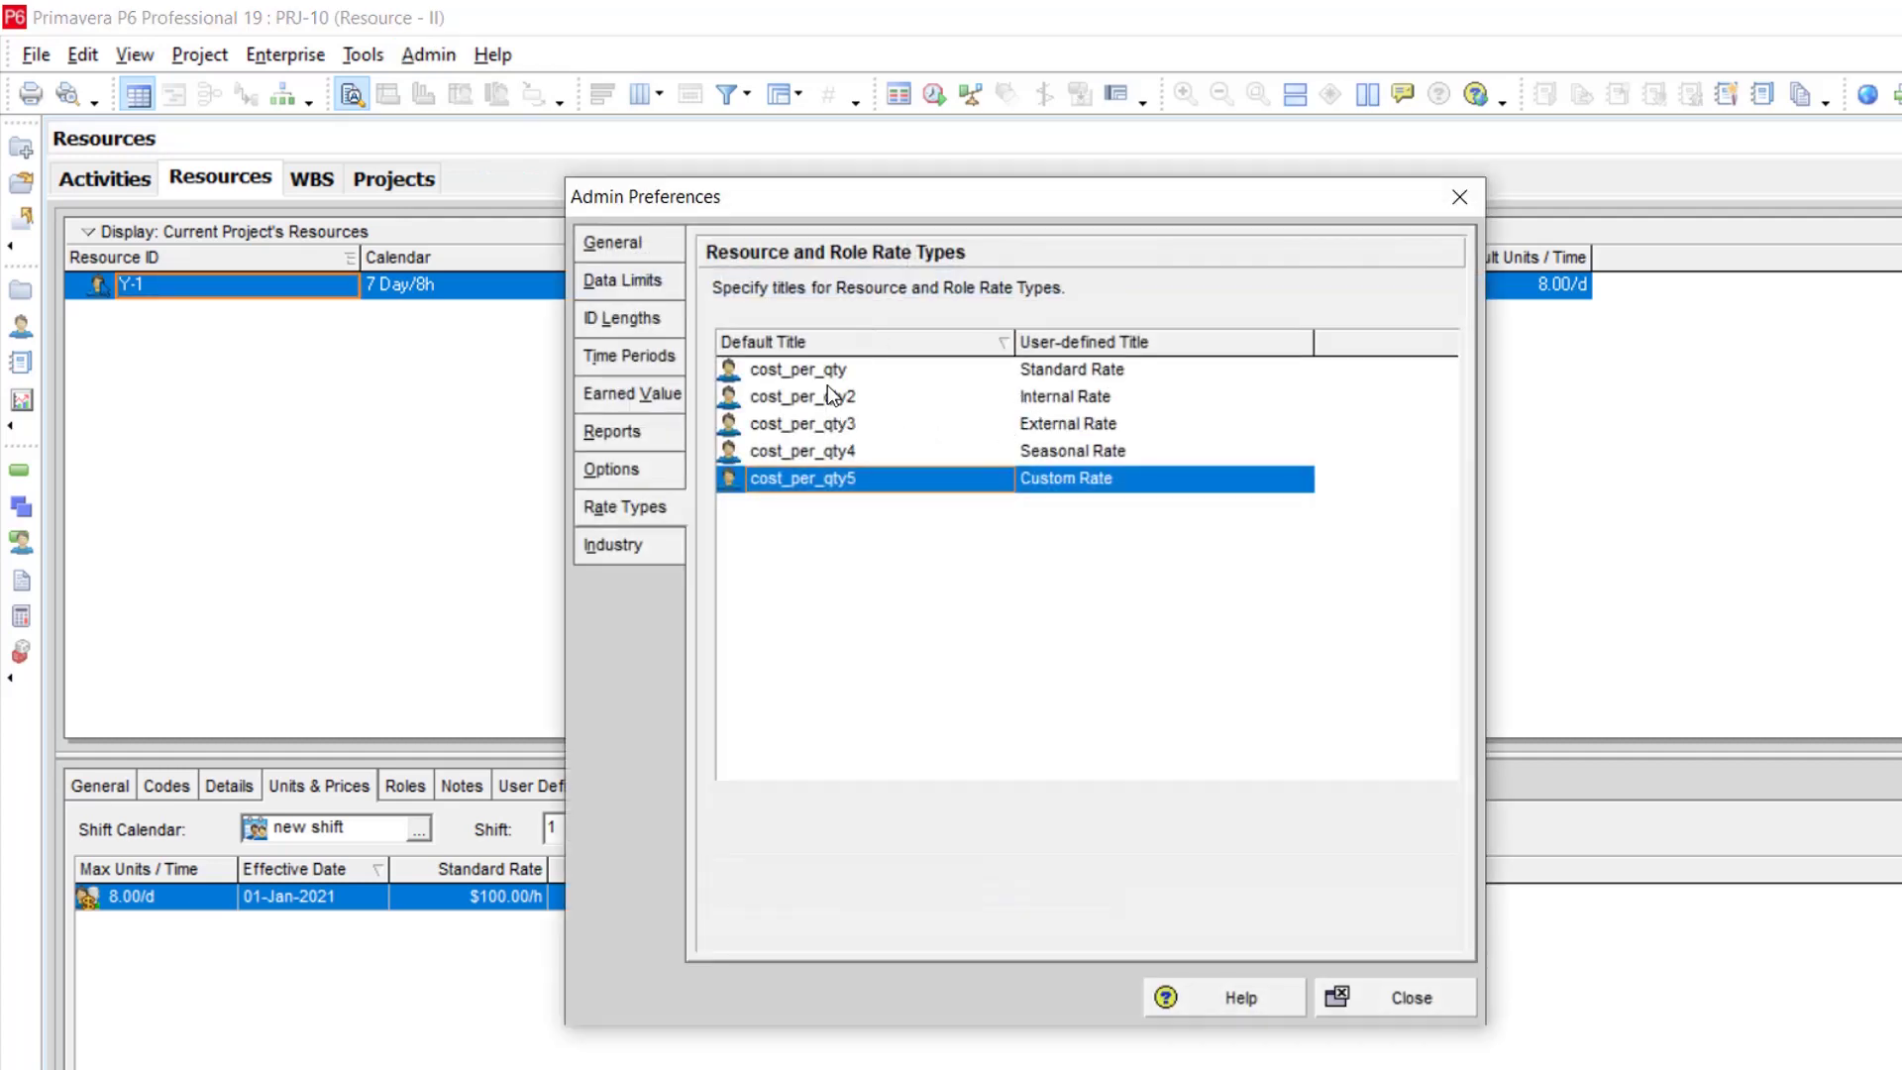
left_click(828, 377)
left_click(626, 514)
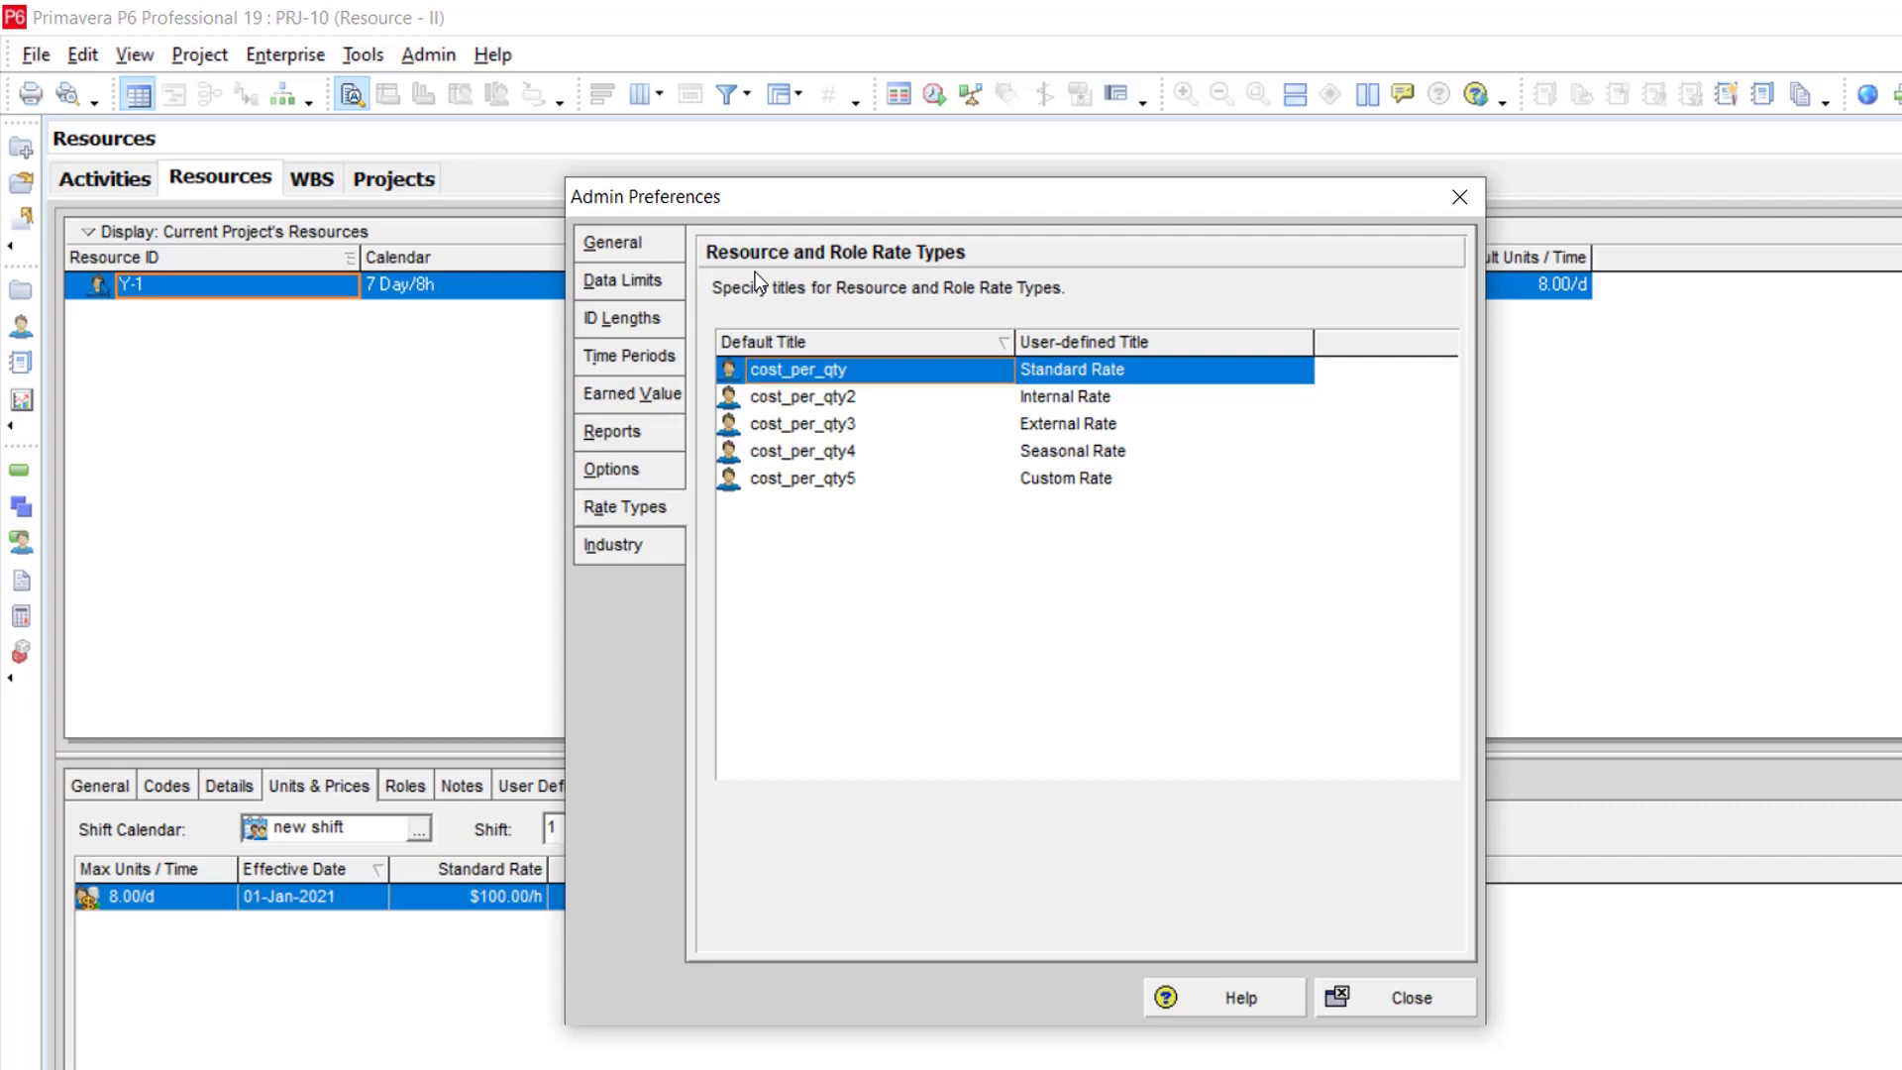
left_click(1076, 394)
left_click(1072, 424)
left_click(1079, 456)
left_click(1081, 474)
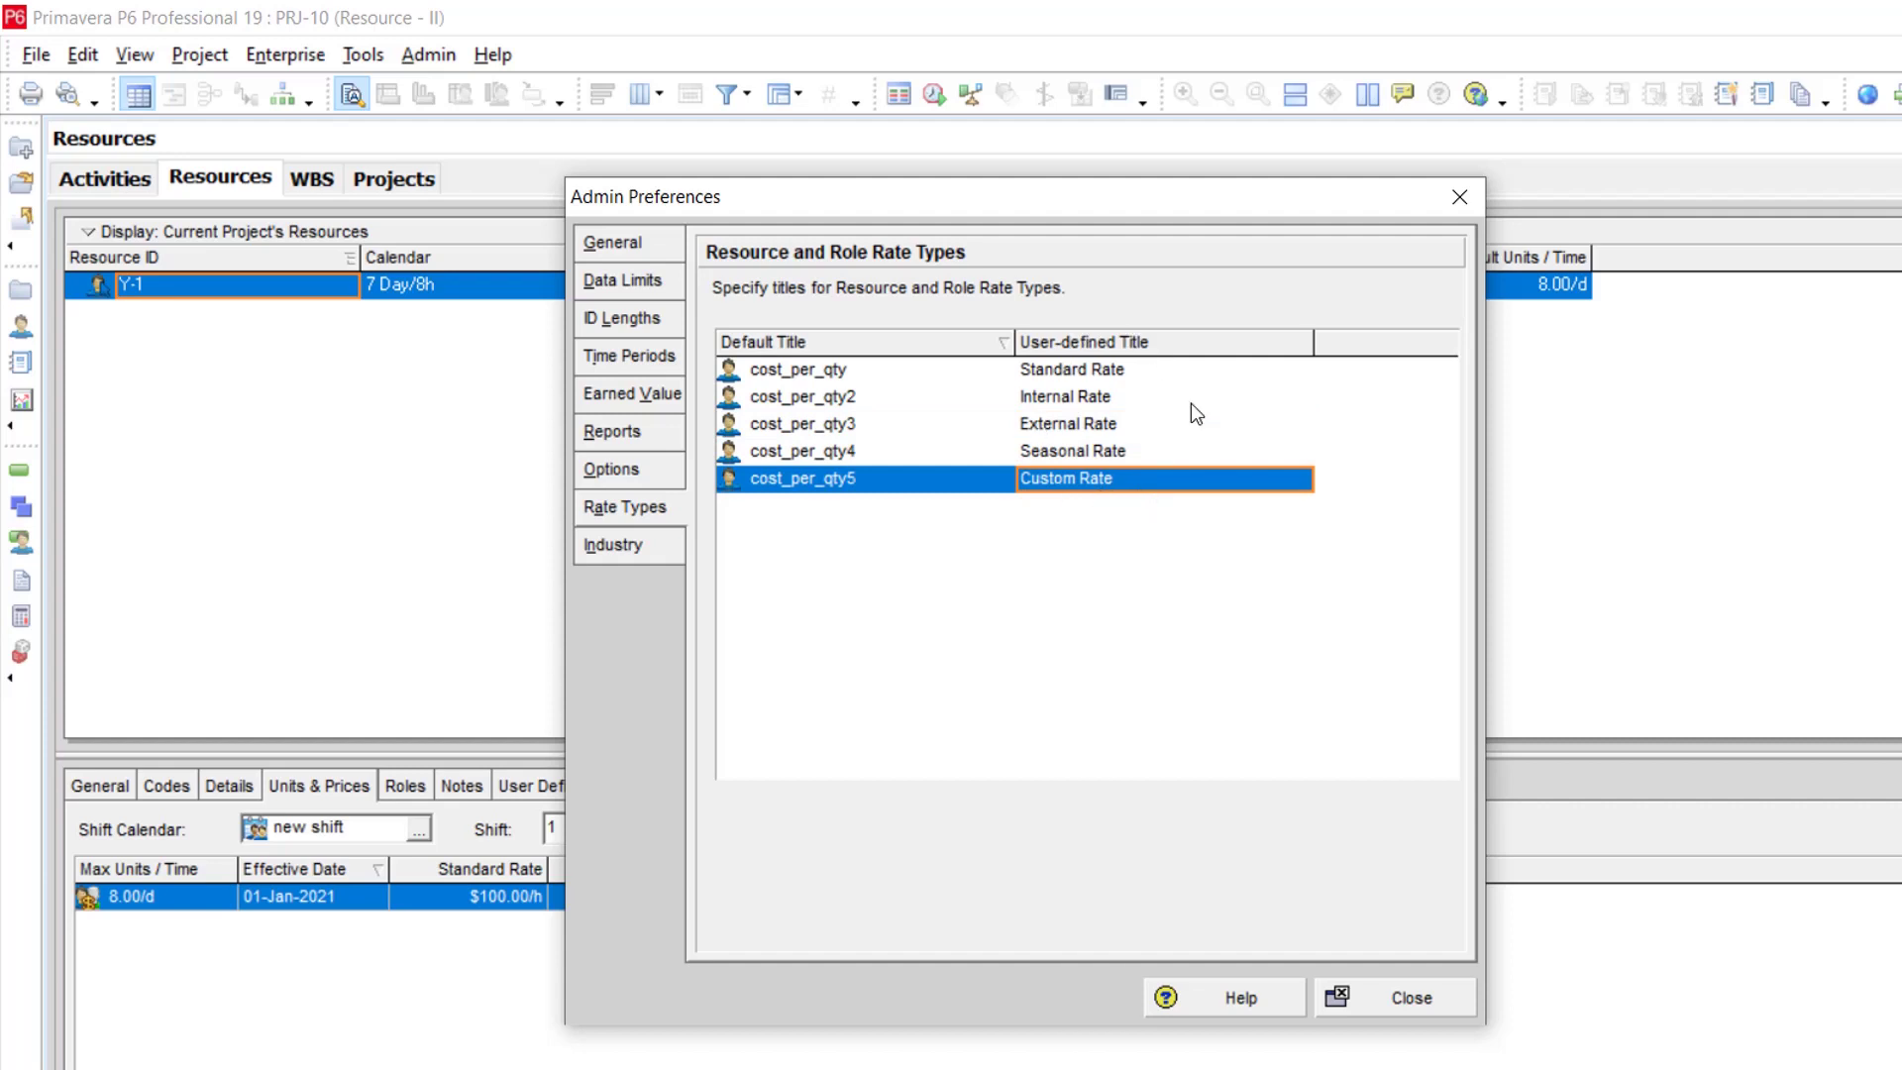
left_click(1405, 998)
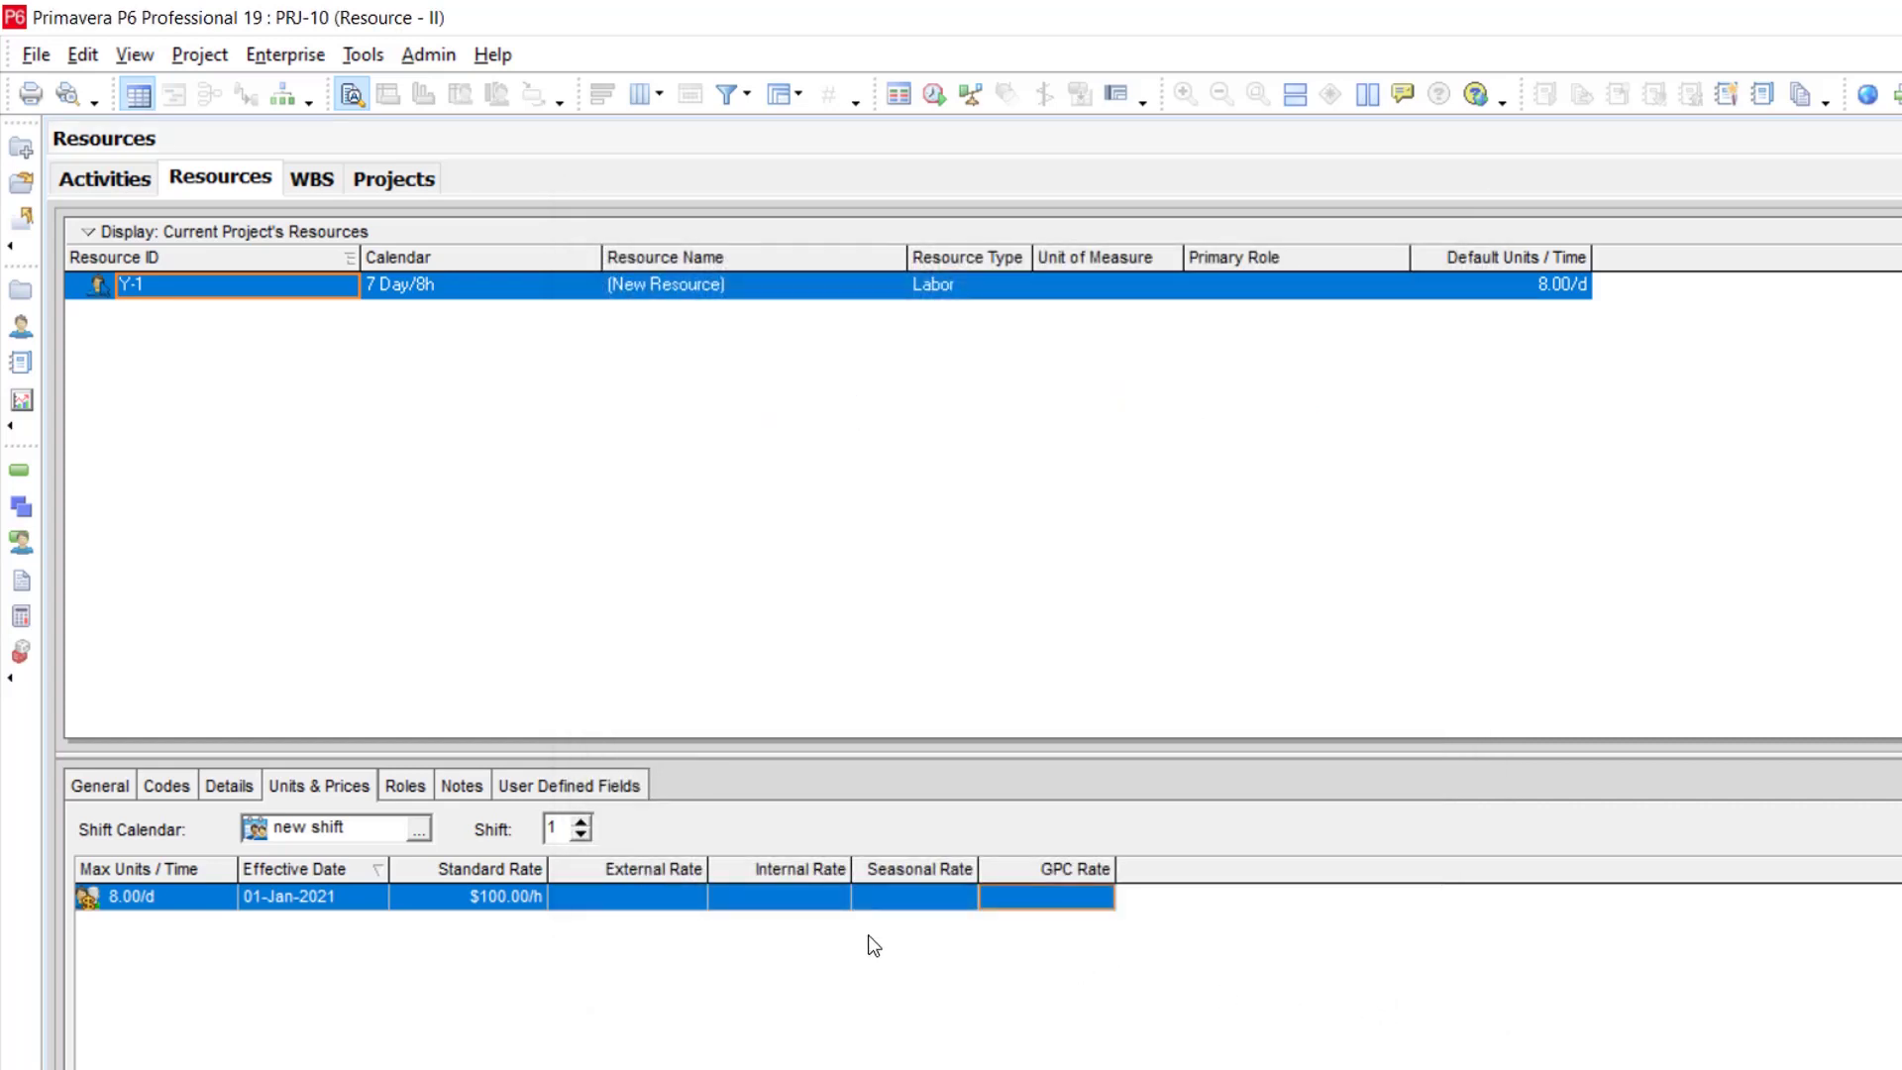
Enter 200 as resource Y-1's External Rate, then go back to the Activities view.
left_click(535, 904)
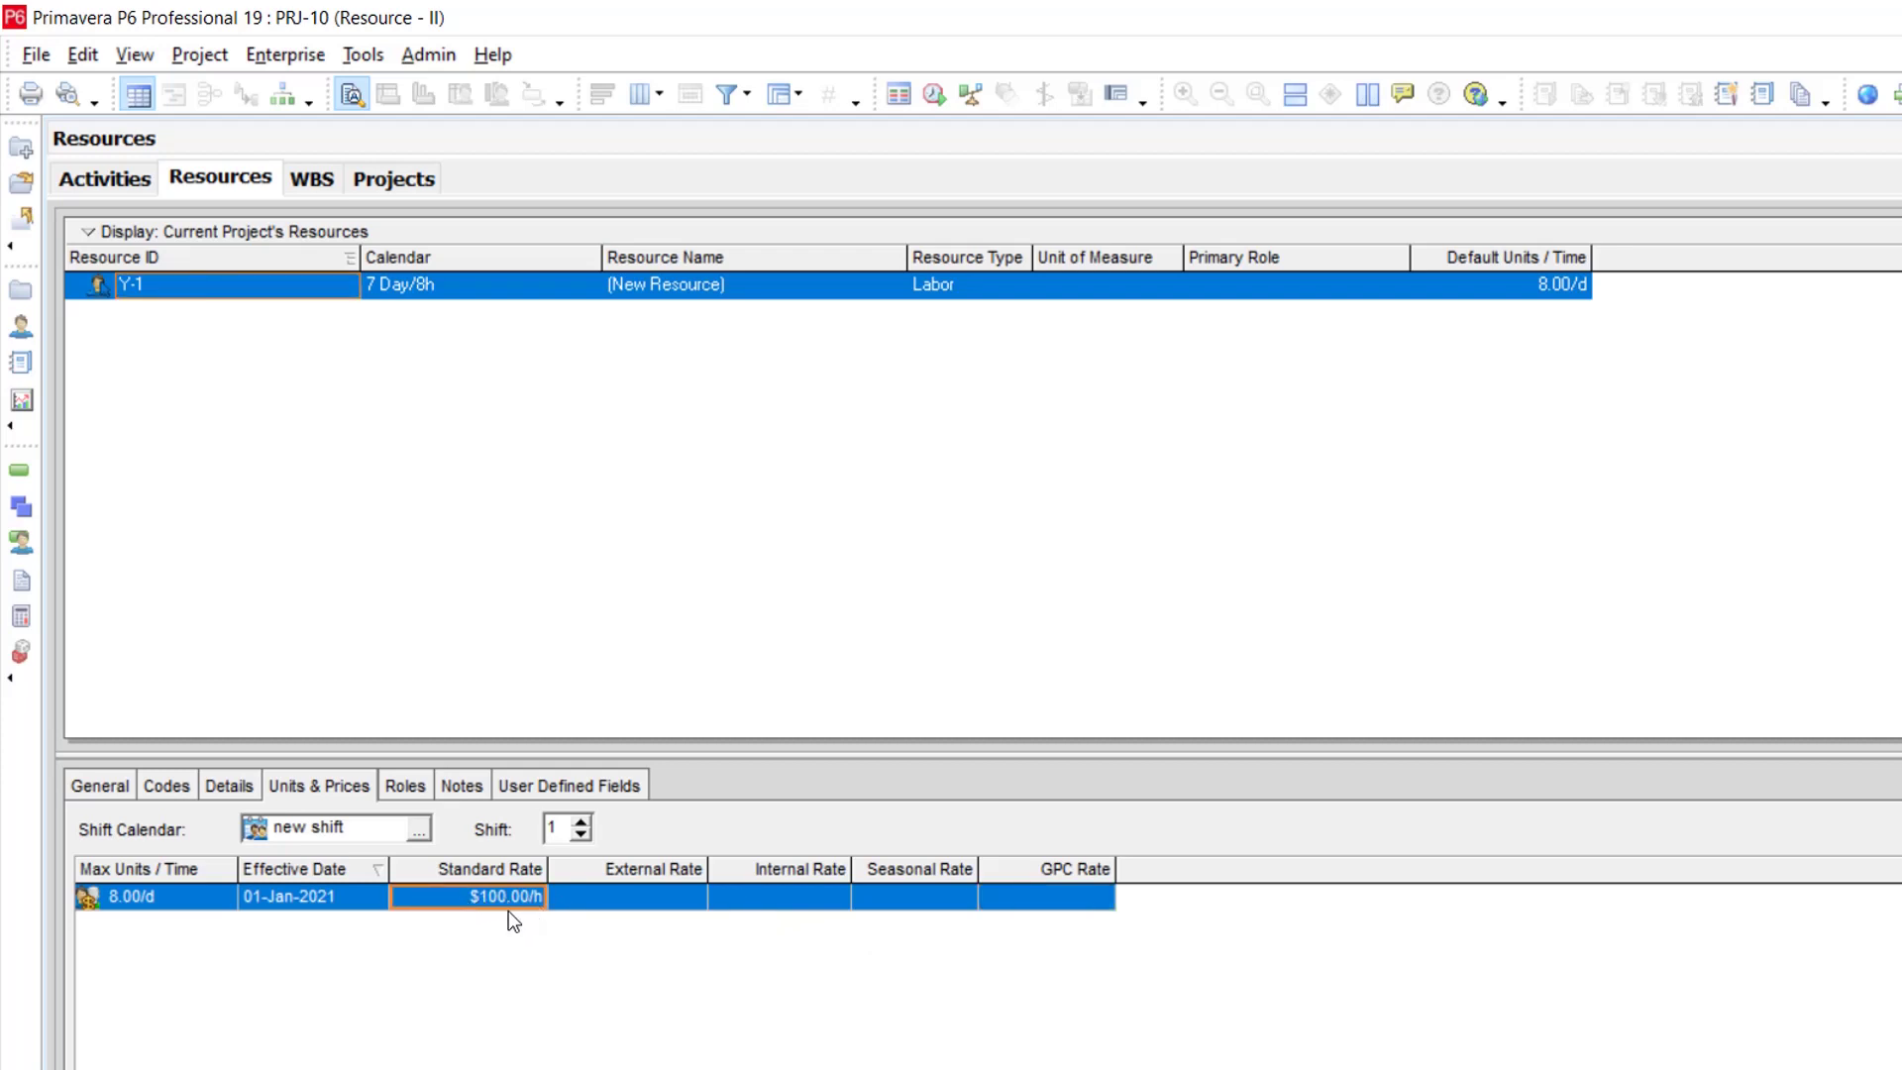
left_click(614, 896)
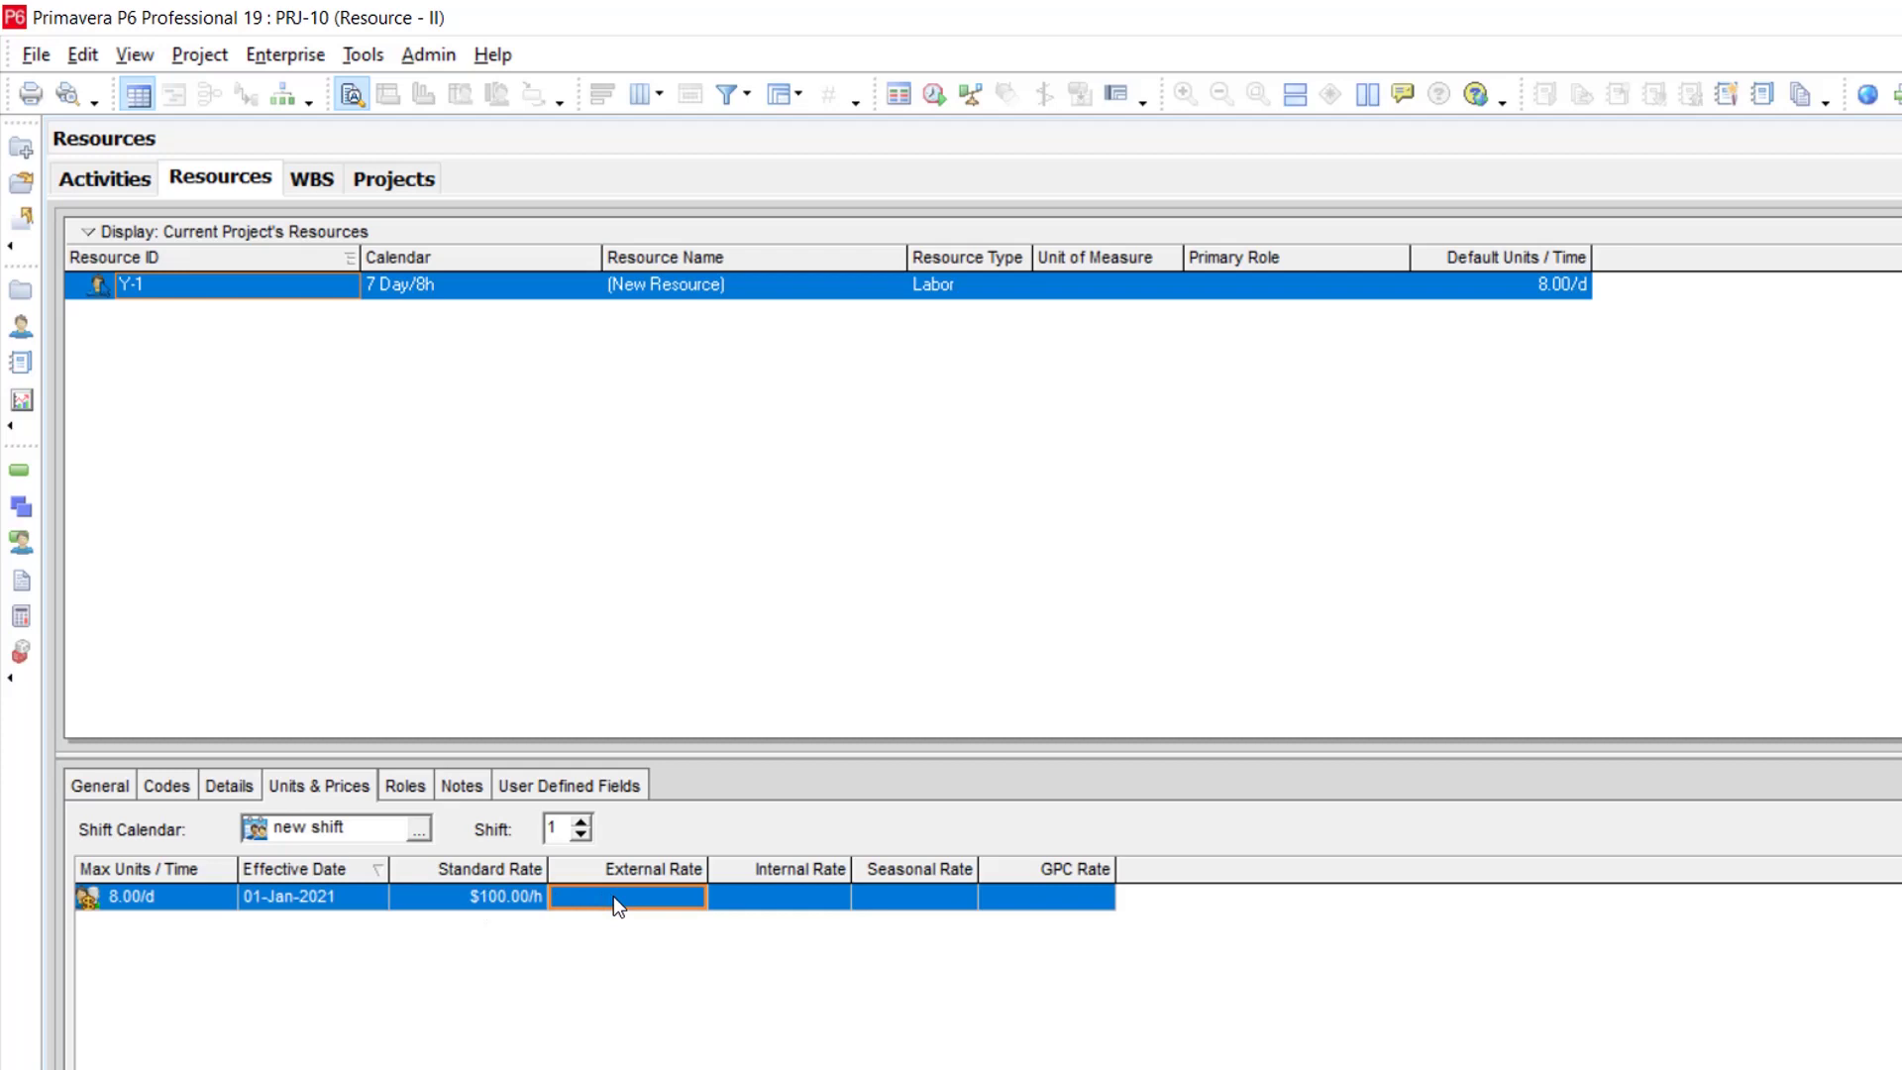
left_click(658, 903)
type("200")
key("Return")
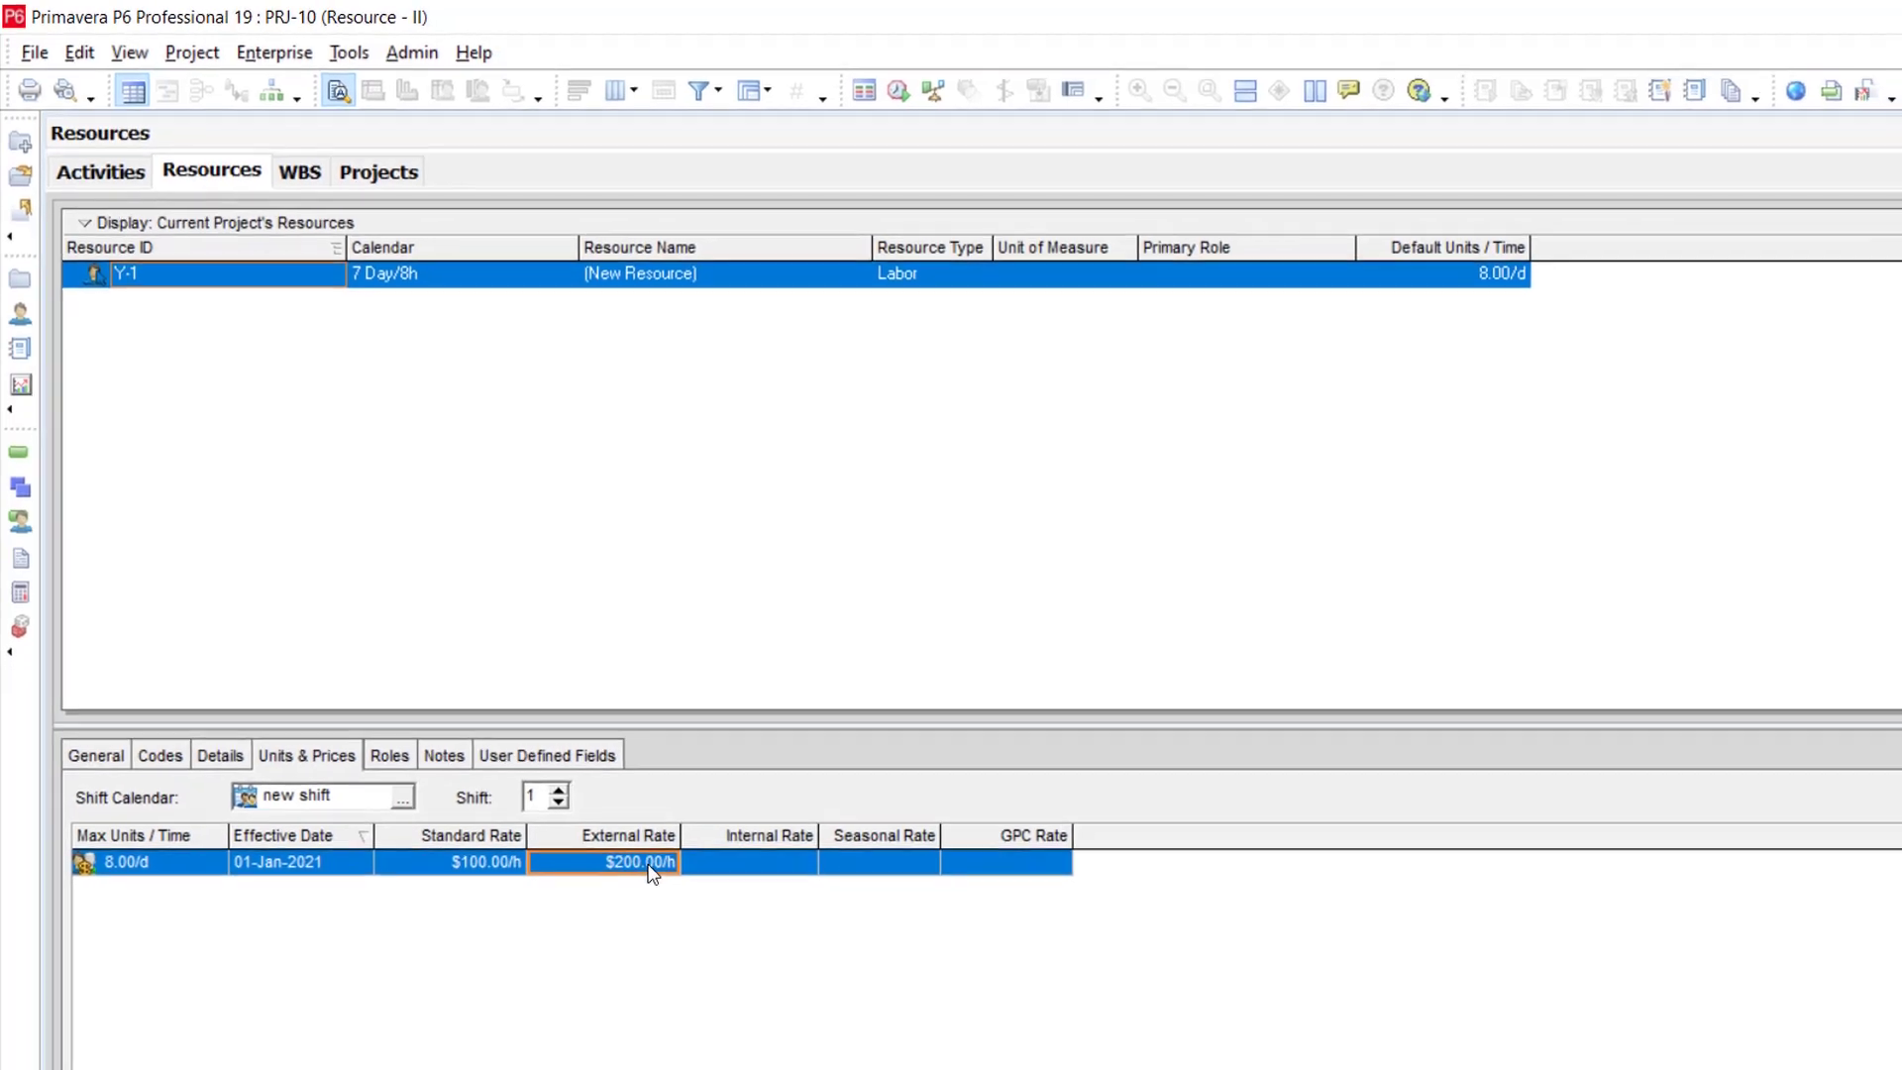
left_click(16, 396)
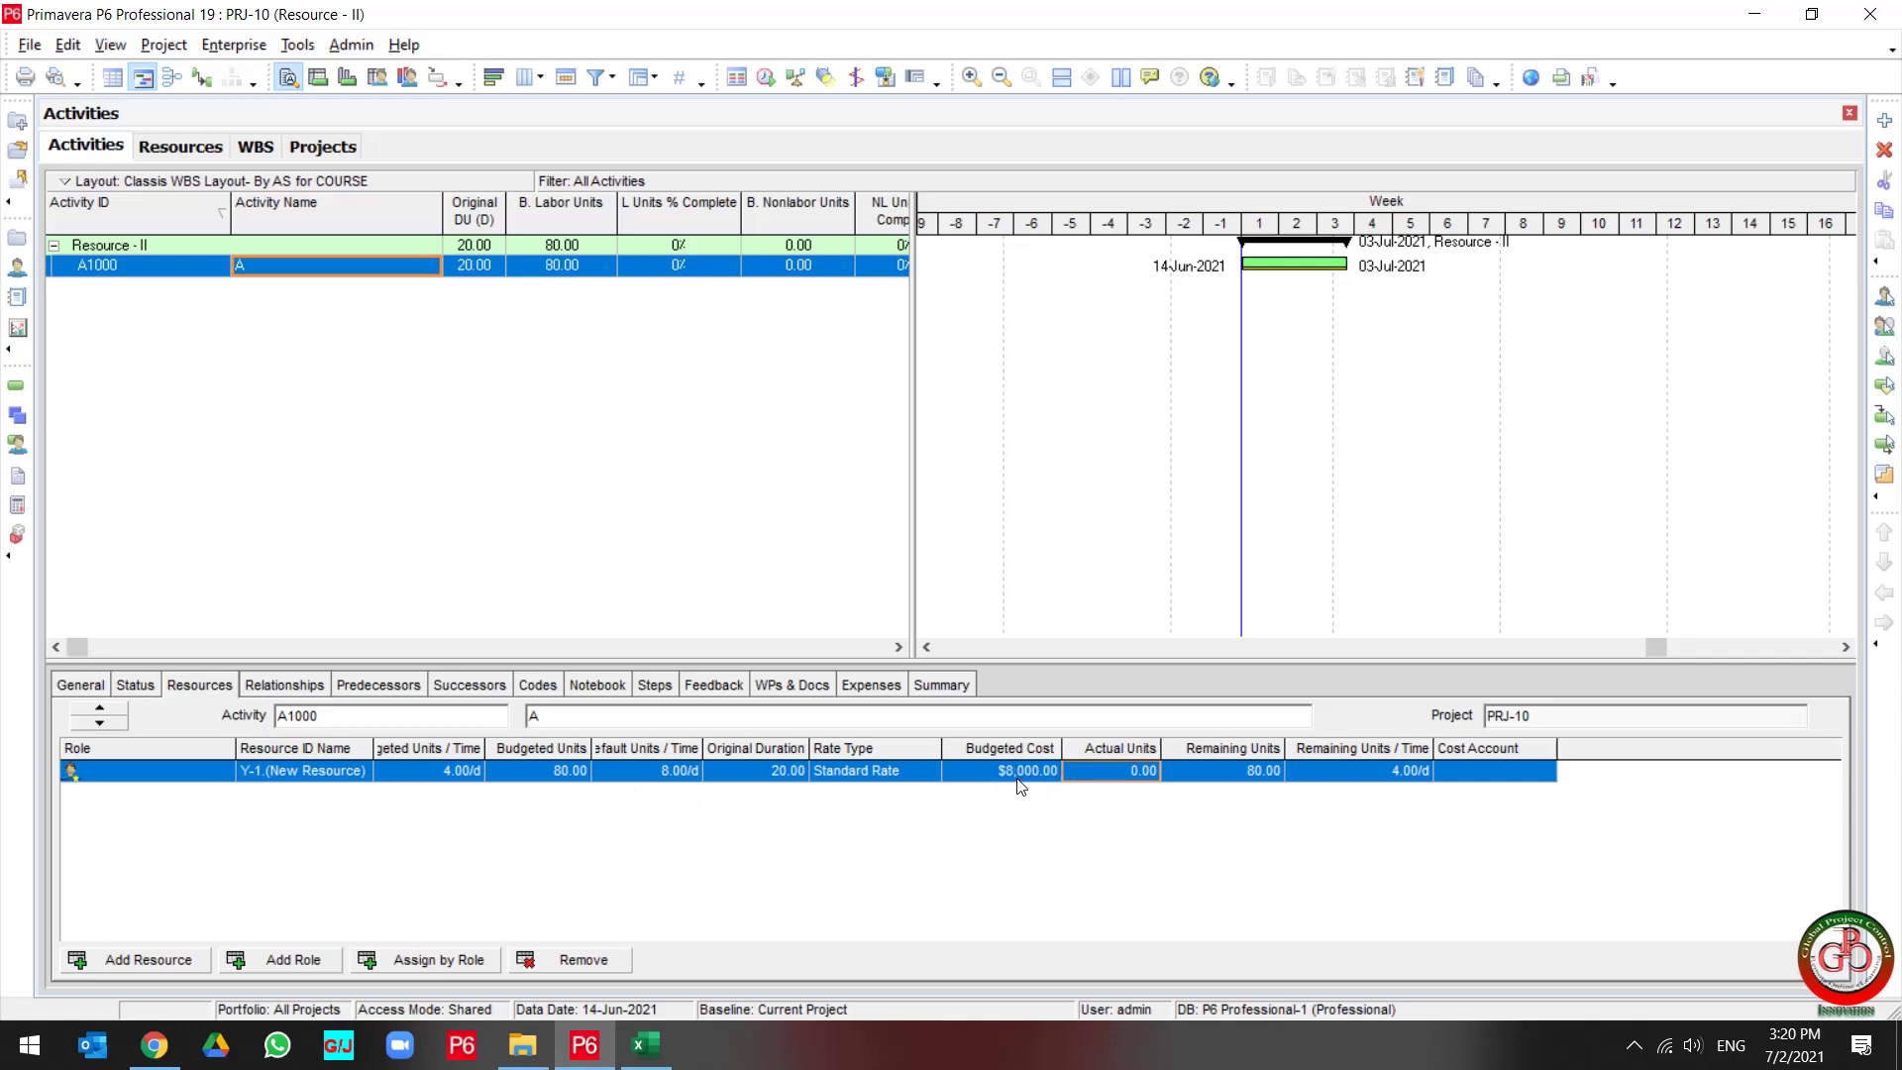
In the Excel check table, enter 80 as the Standart Rate row's budget.
left_click(674, 1043)
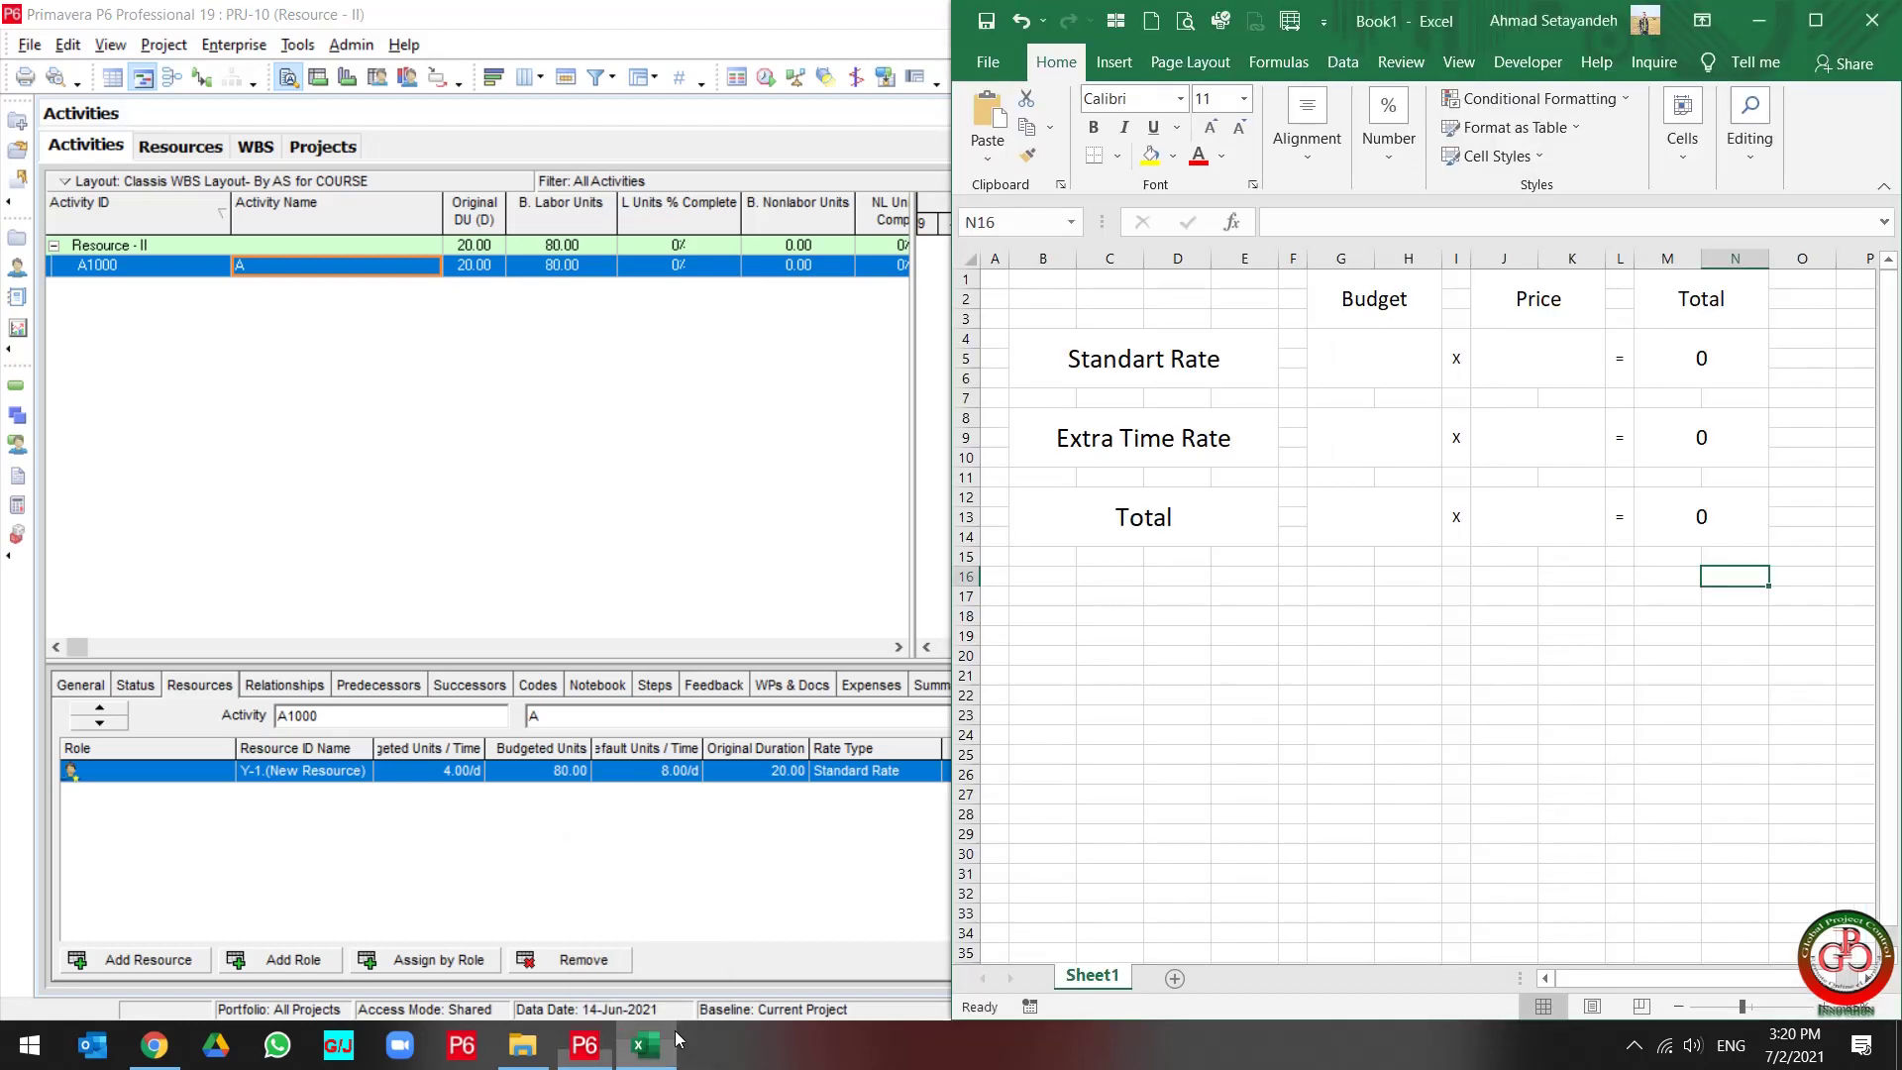
left_click(1371, 353)
type("100")
key("ctrl+Return")
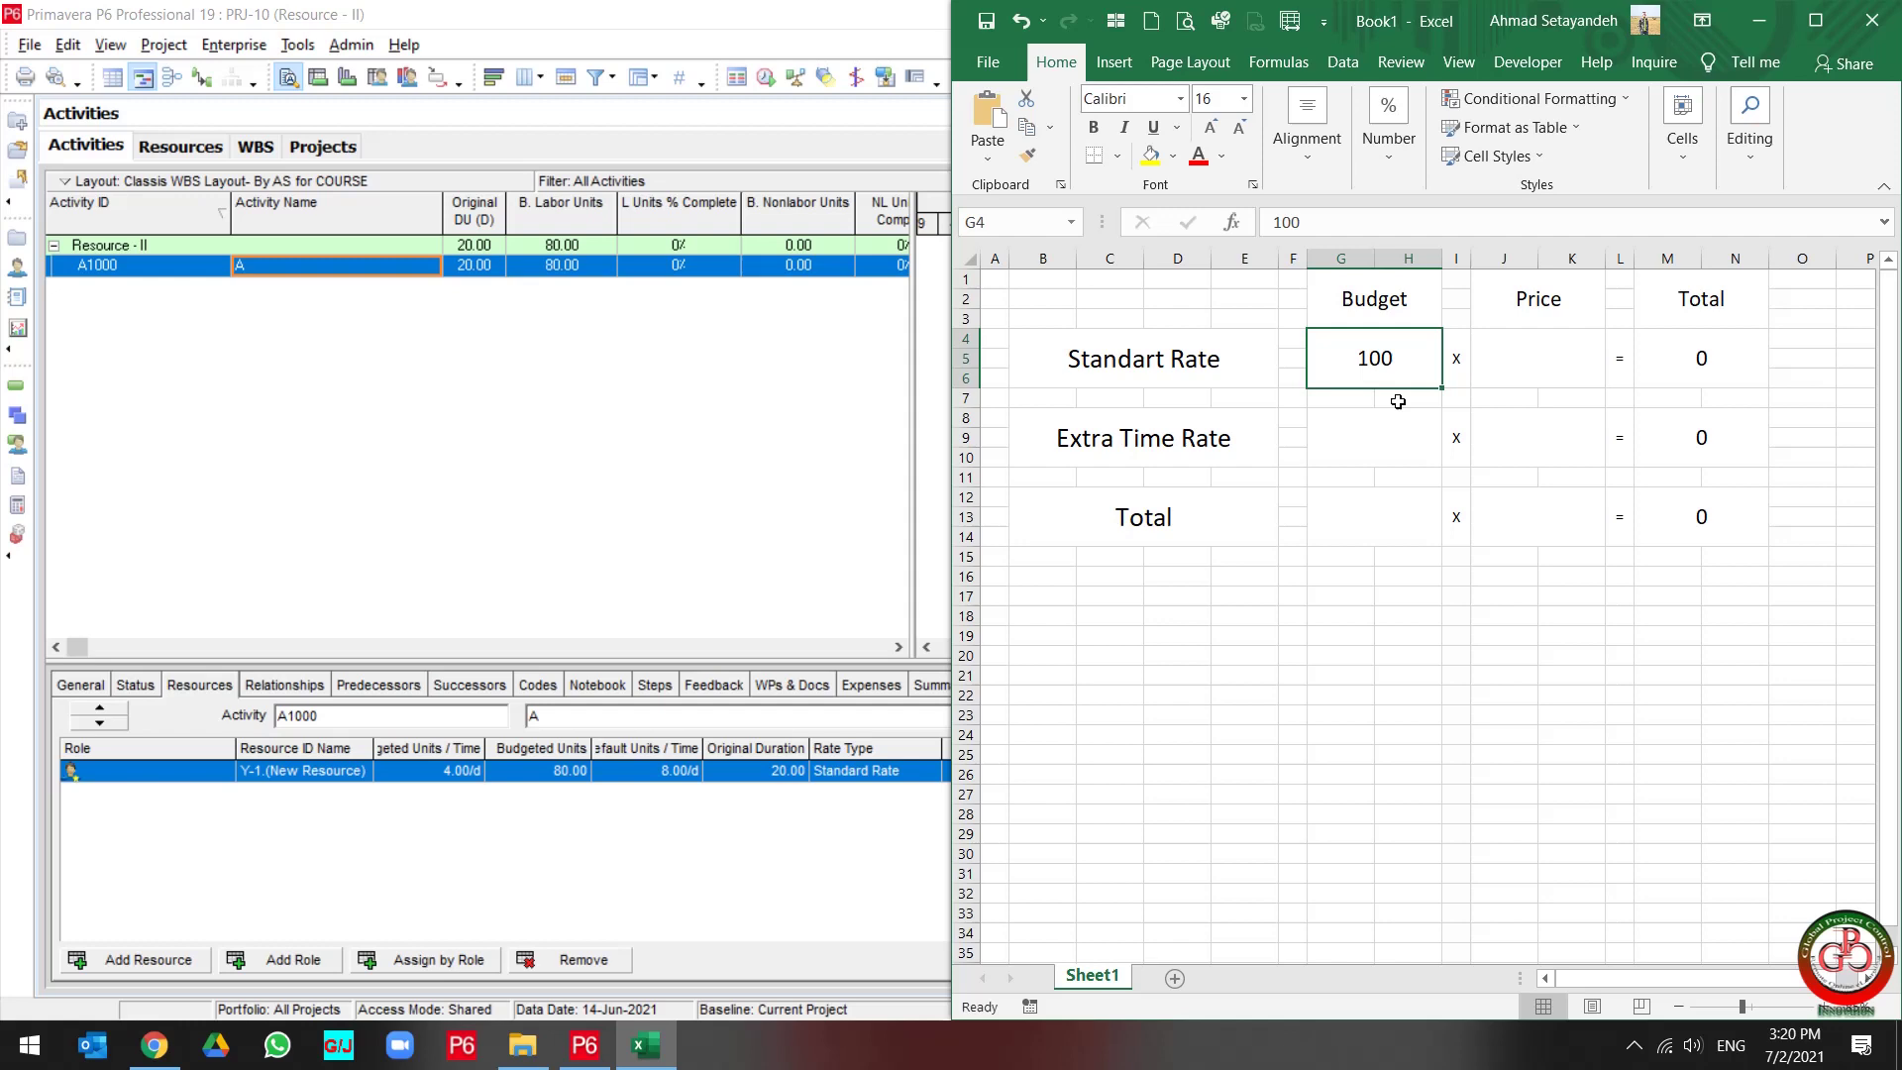
type("80")
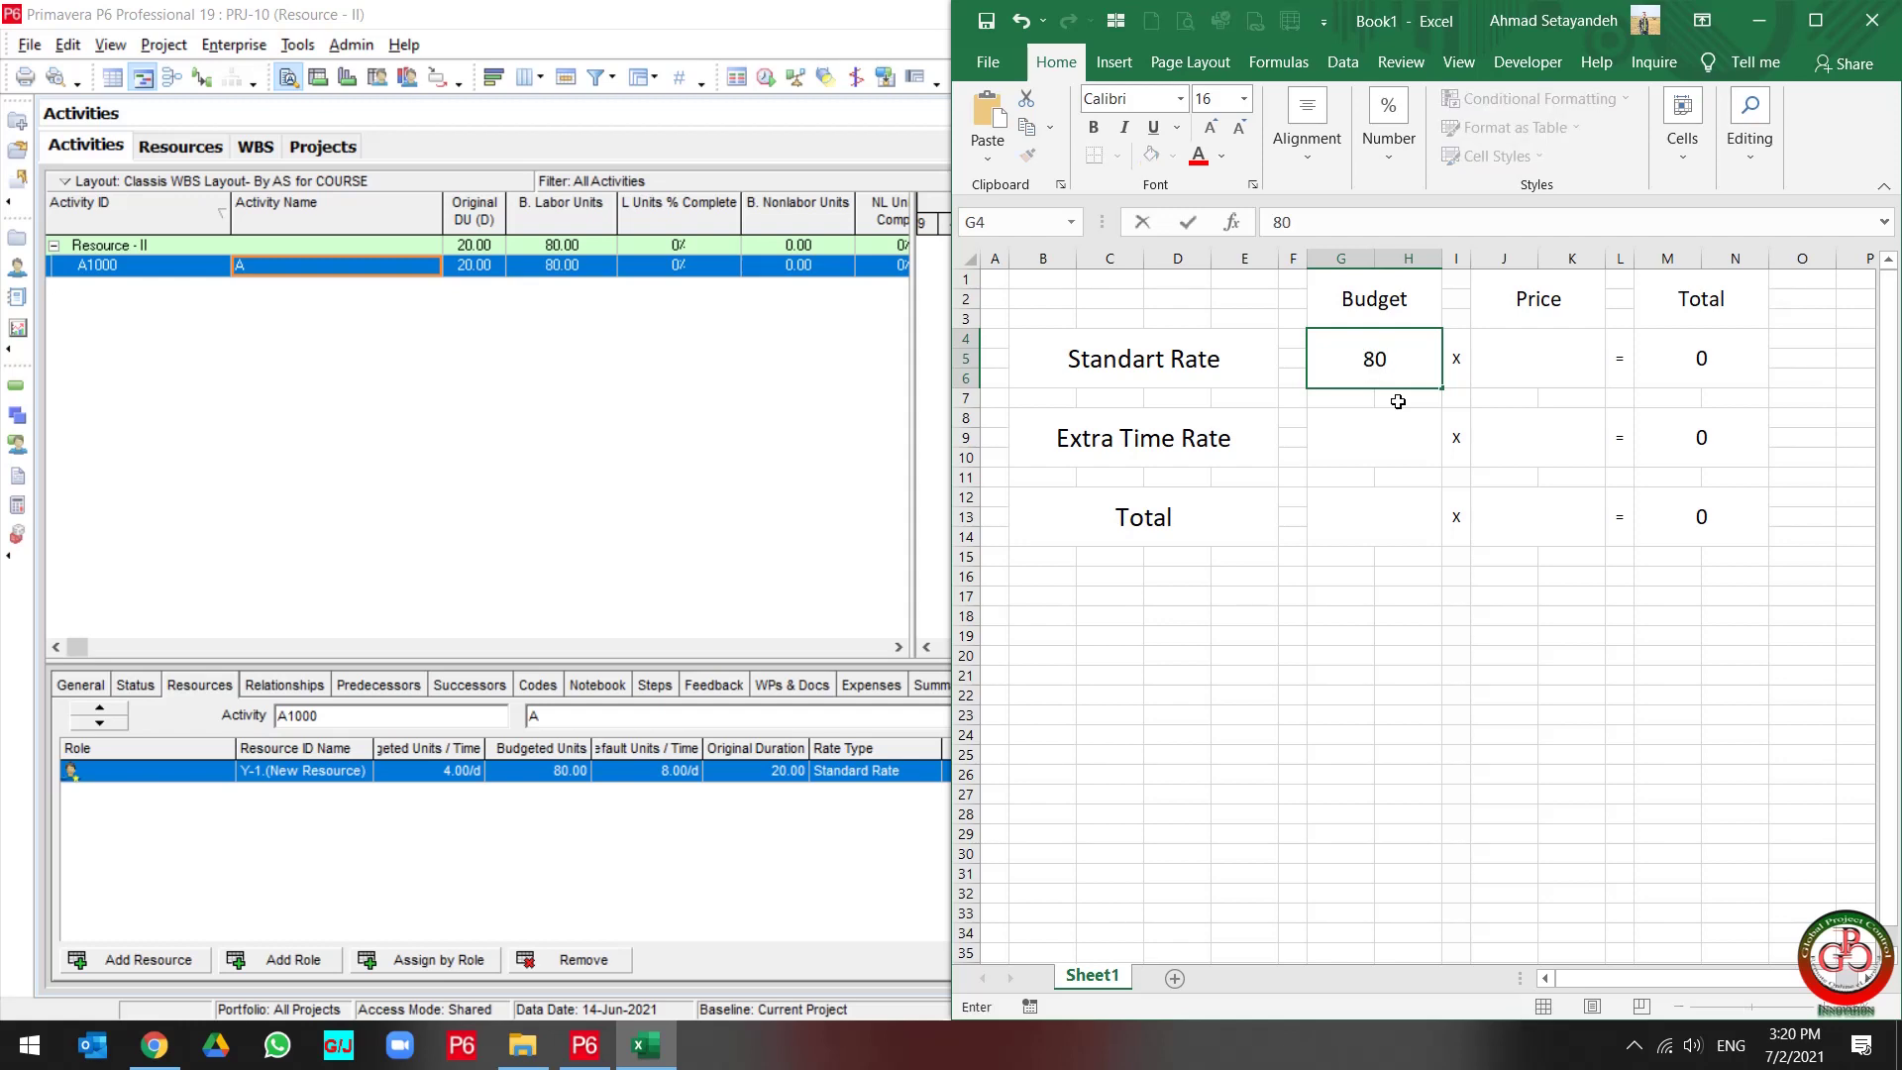
key("Return")
Enter 100 as that row's price and verify the total formula =G4*J4 gives 8000.
key("Up")
key("Right")
key("Right")
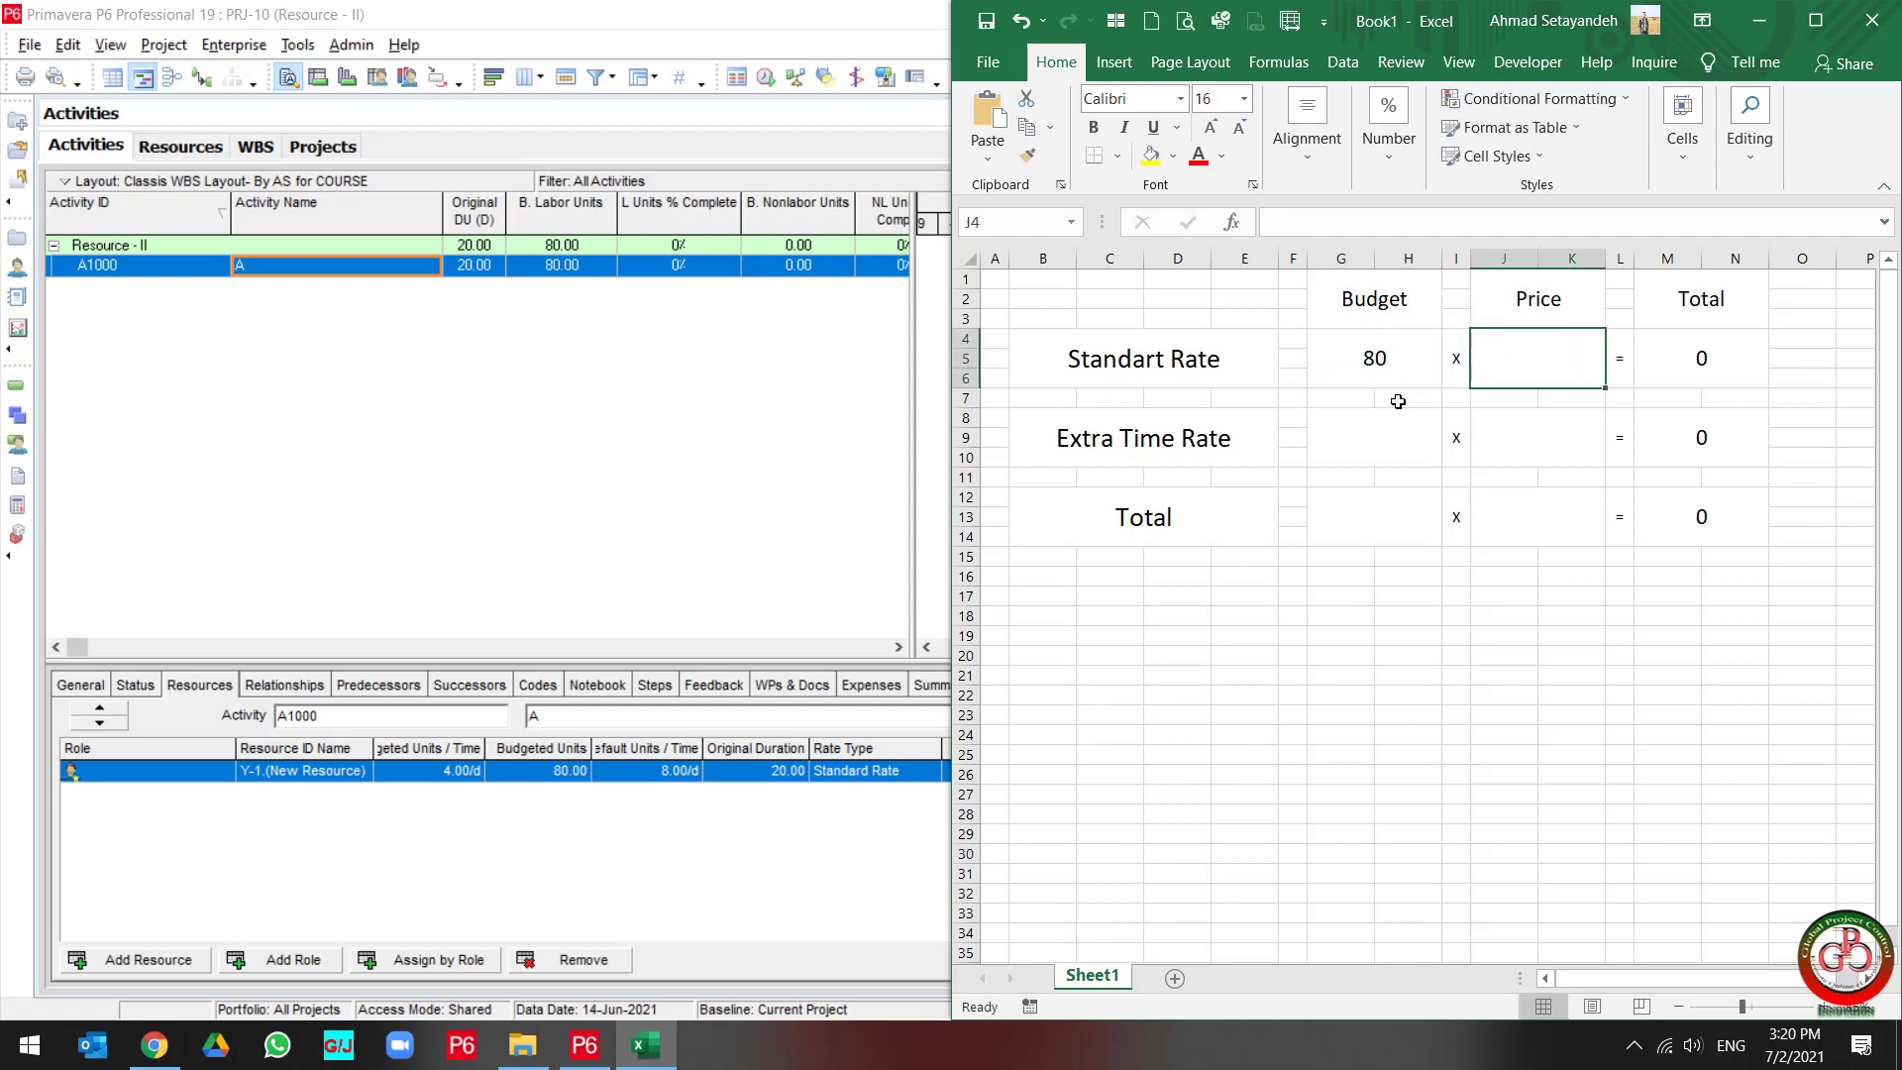
type("100")
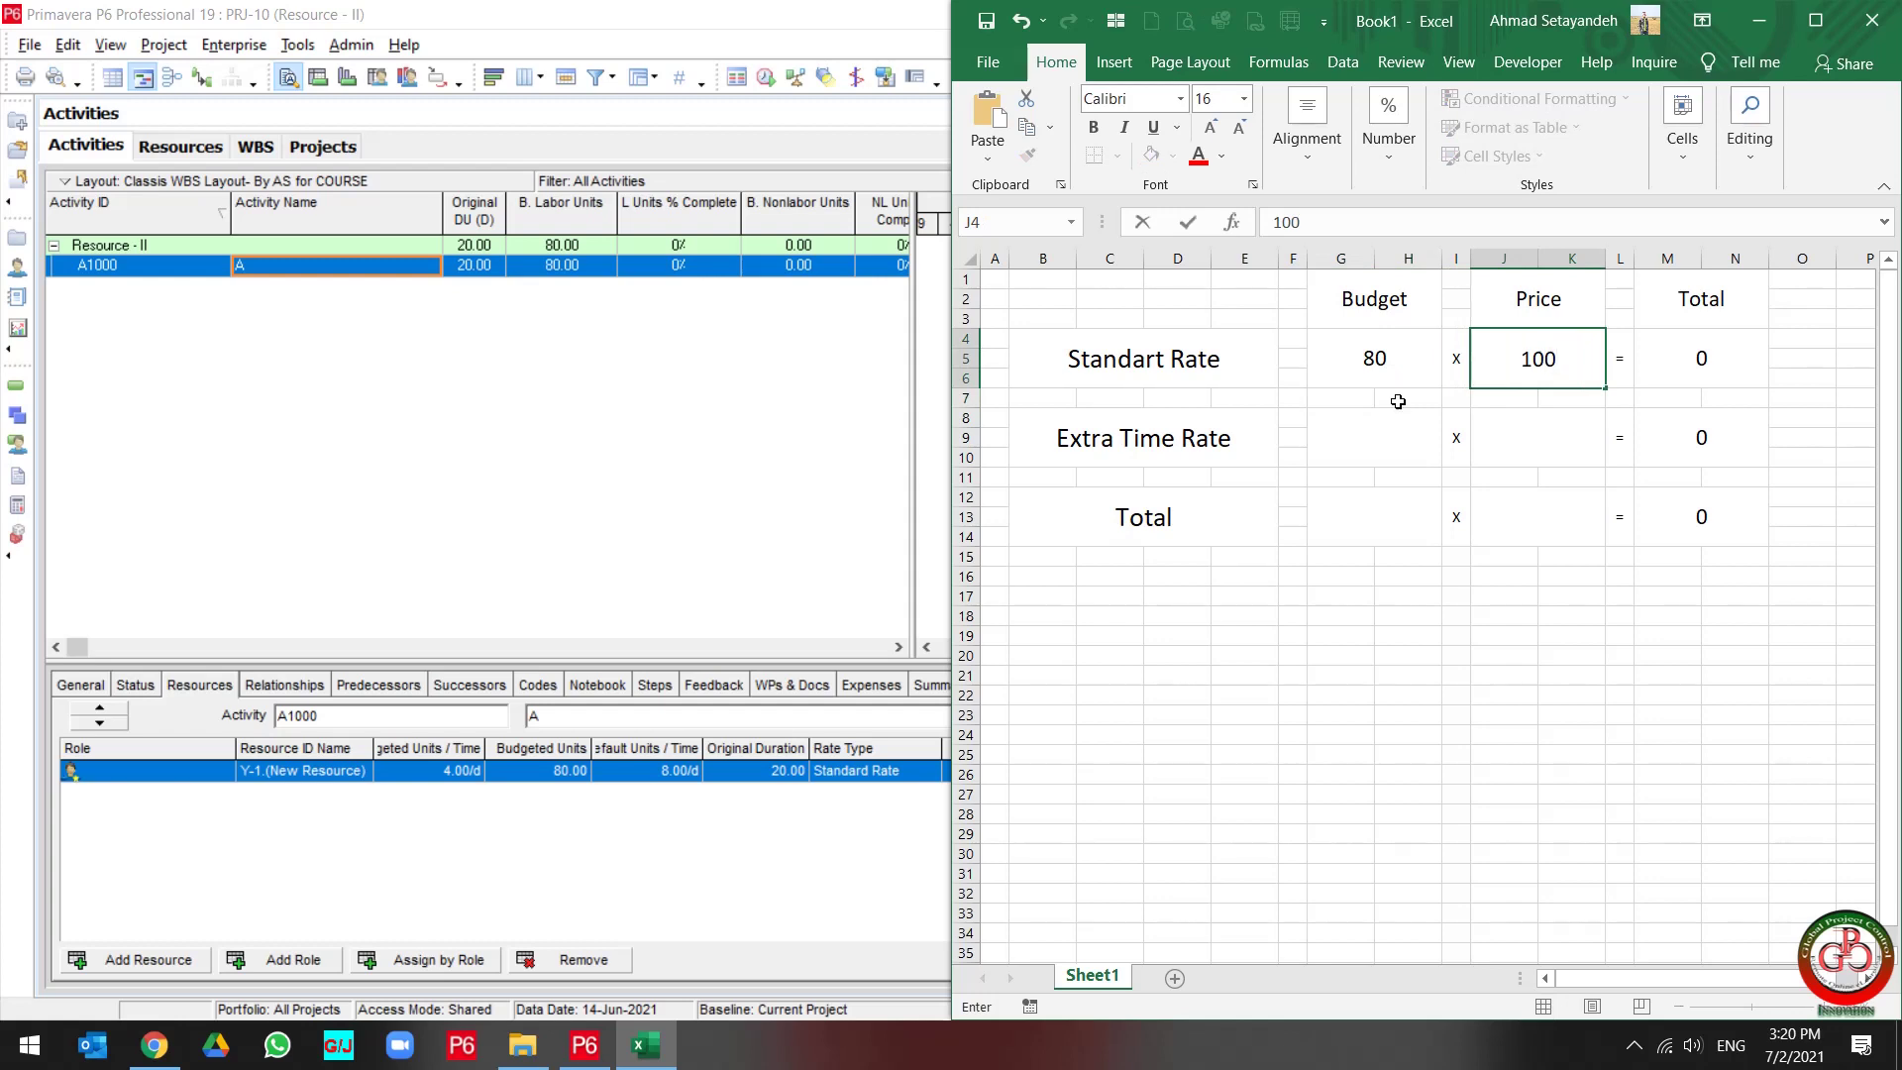
key("Return")
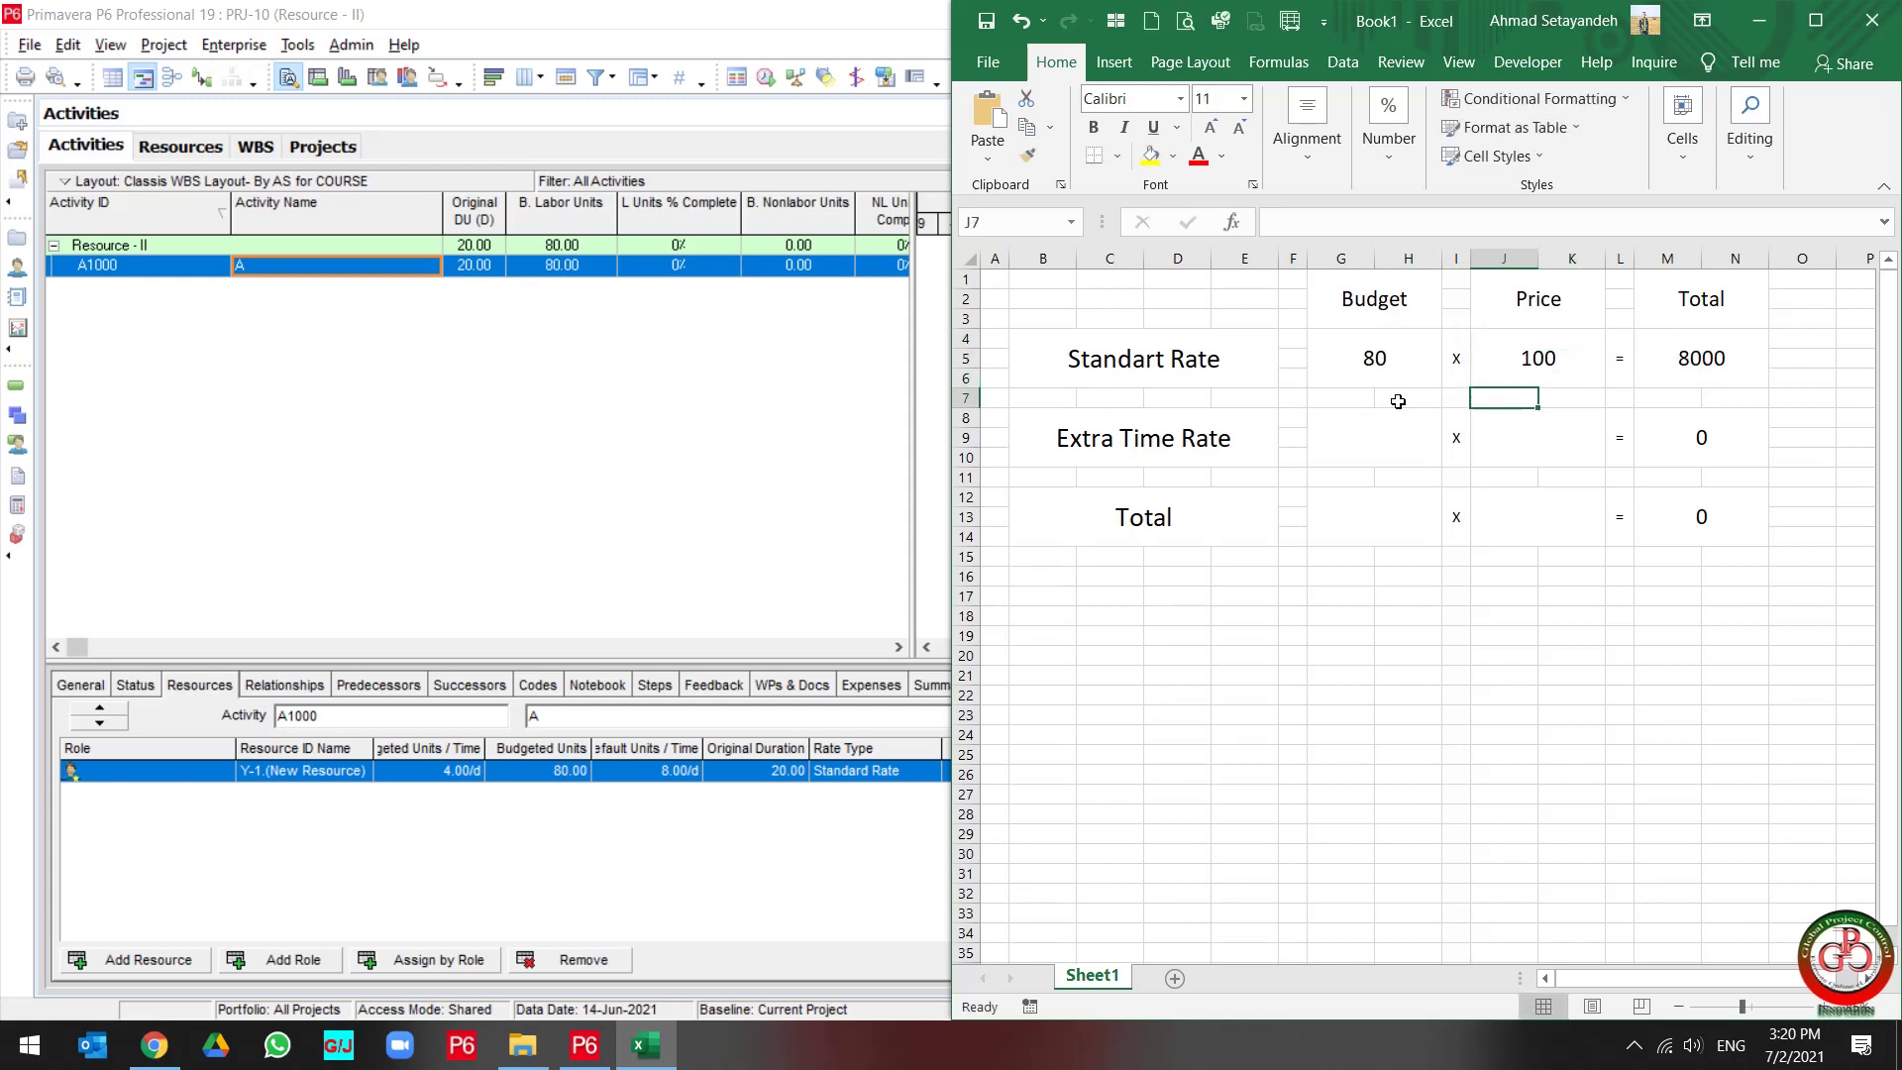
left_click(1684, 362)
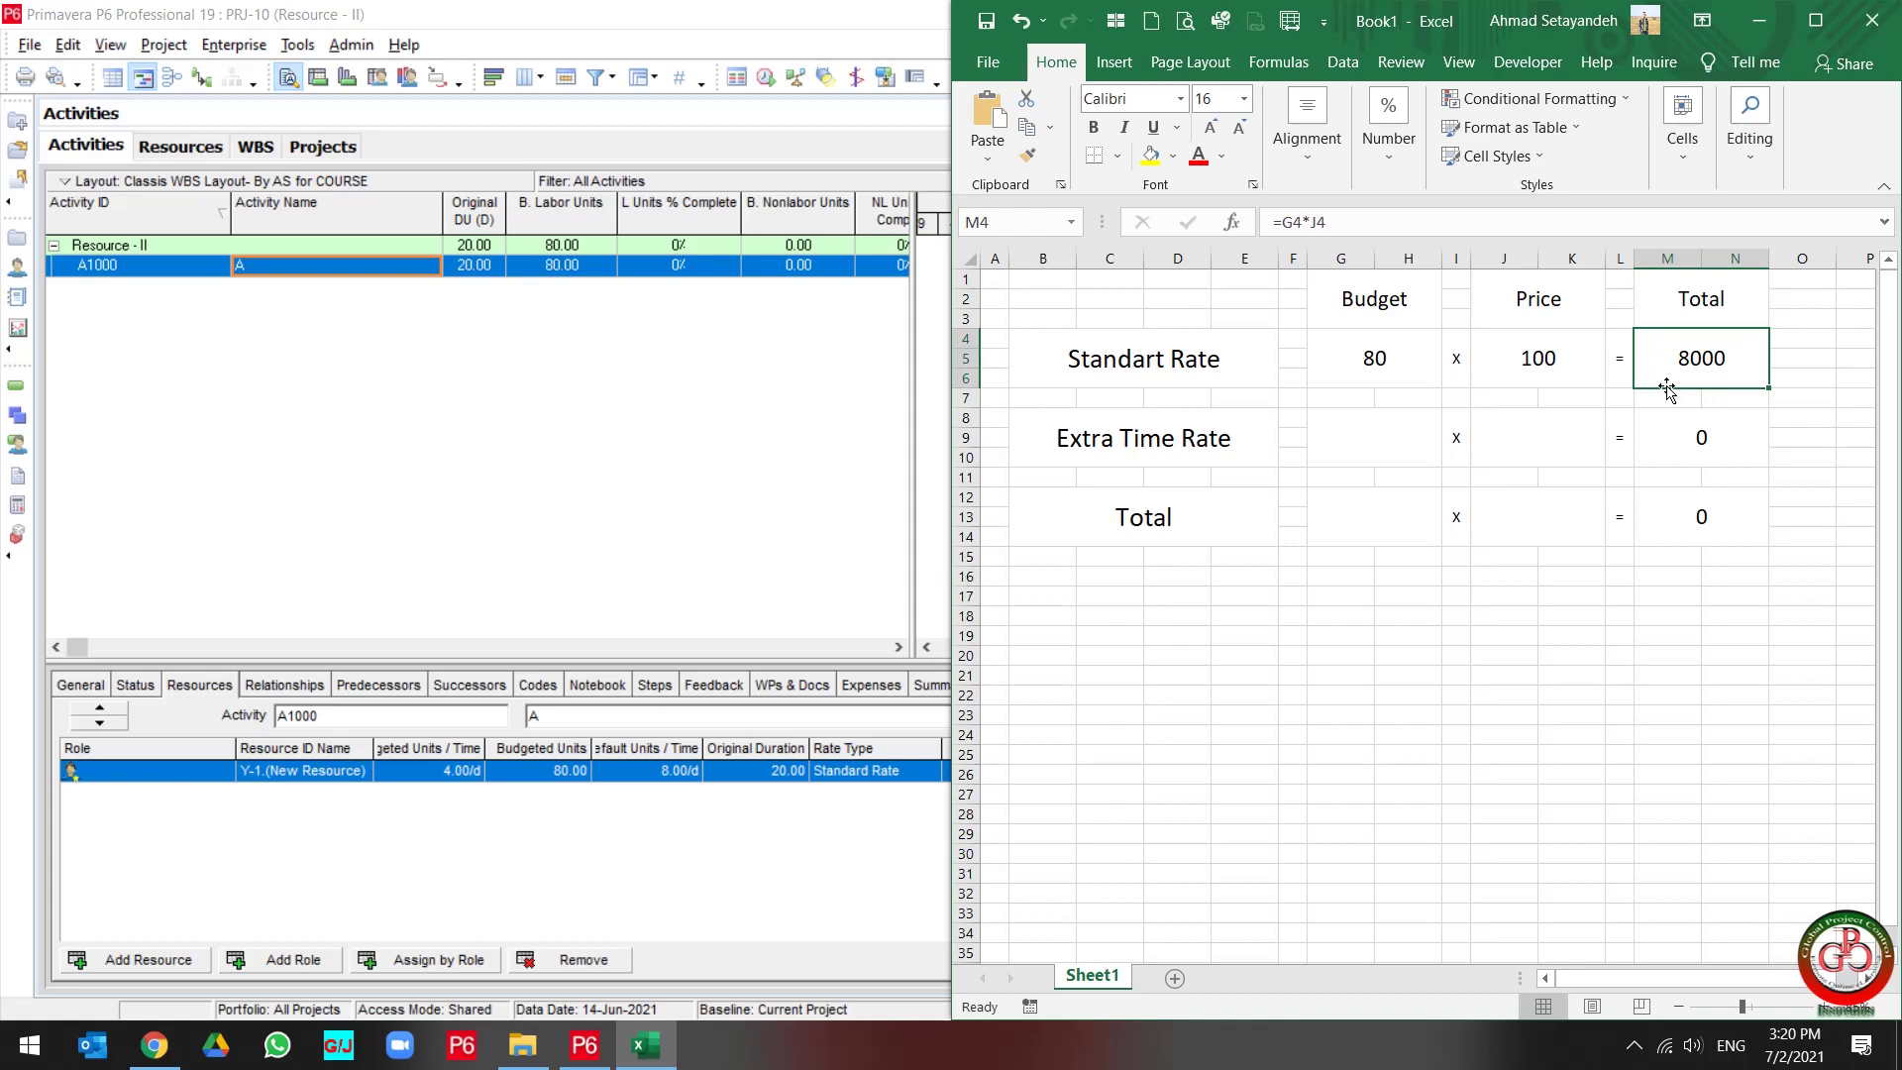
key("alt+Tab")
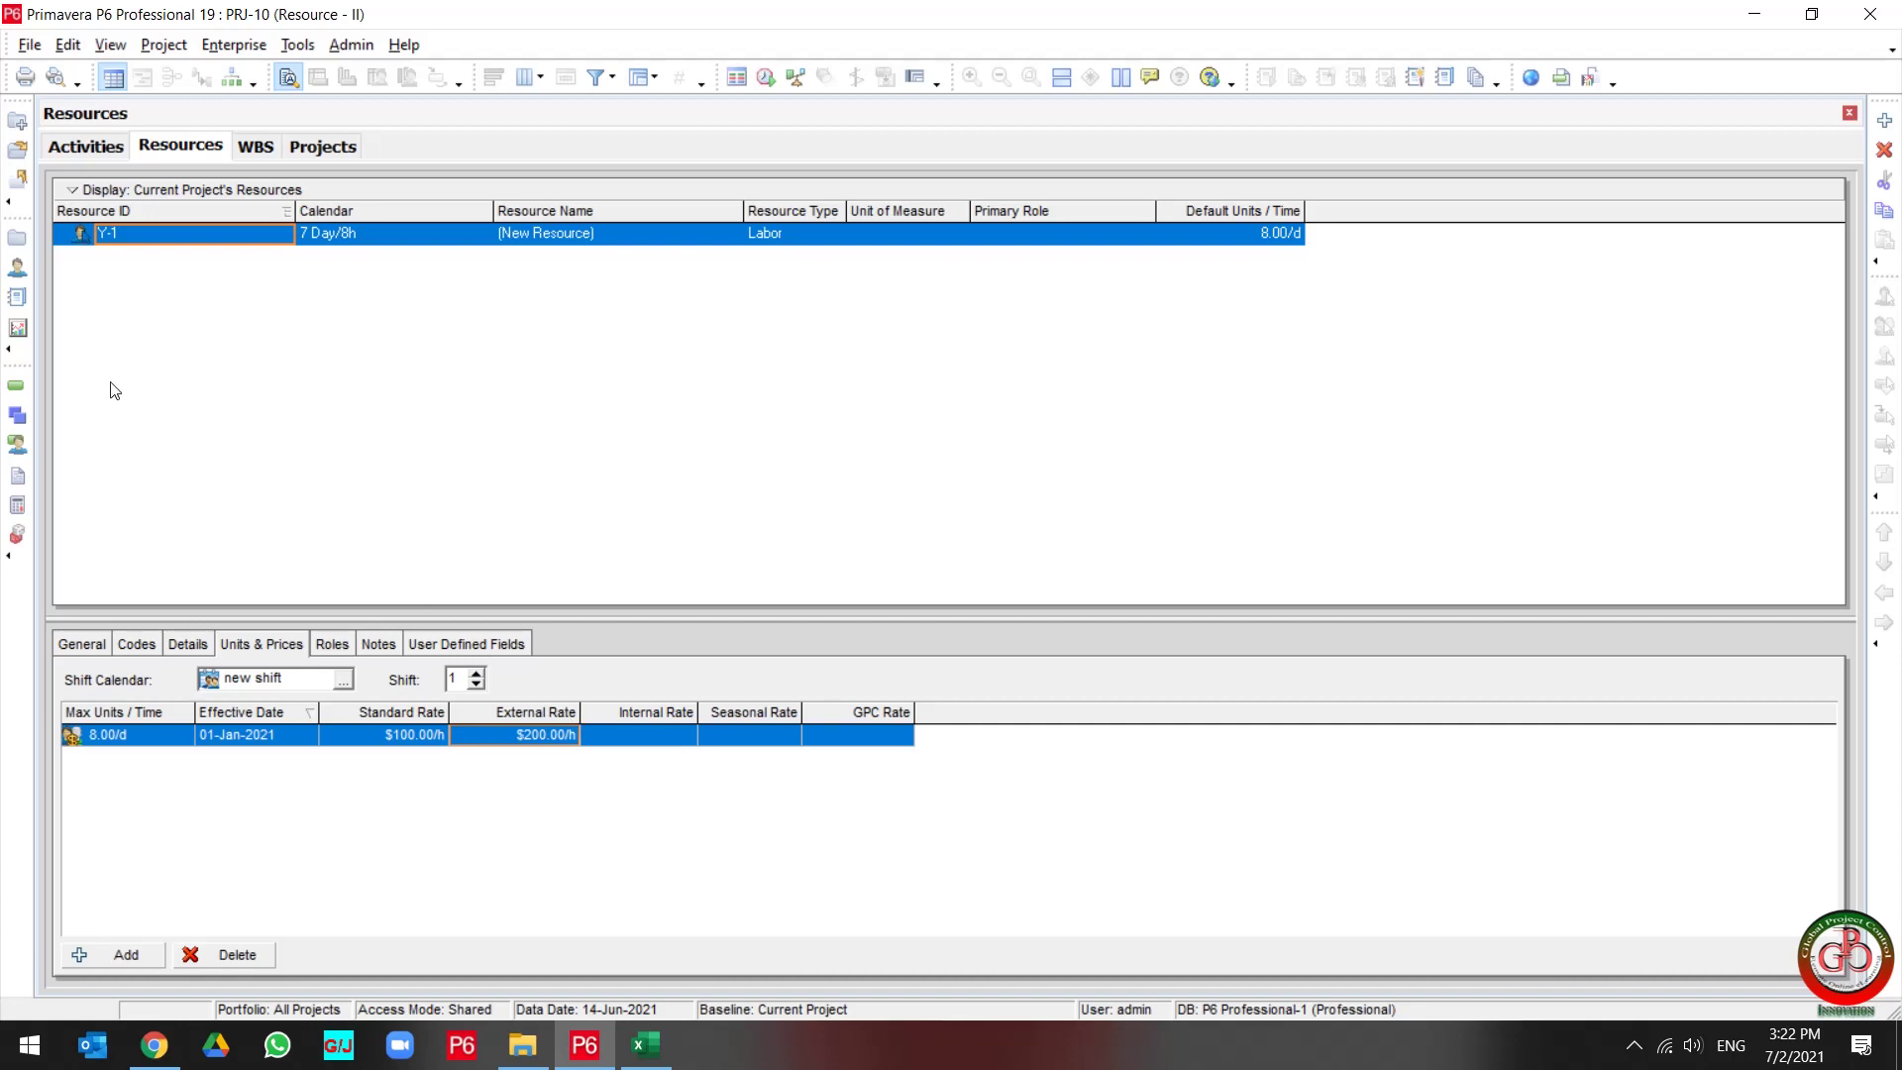
Go back to the Activities view showing A1000's Y-1 assignment at $8,000.00.
left_click(16, 388)
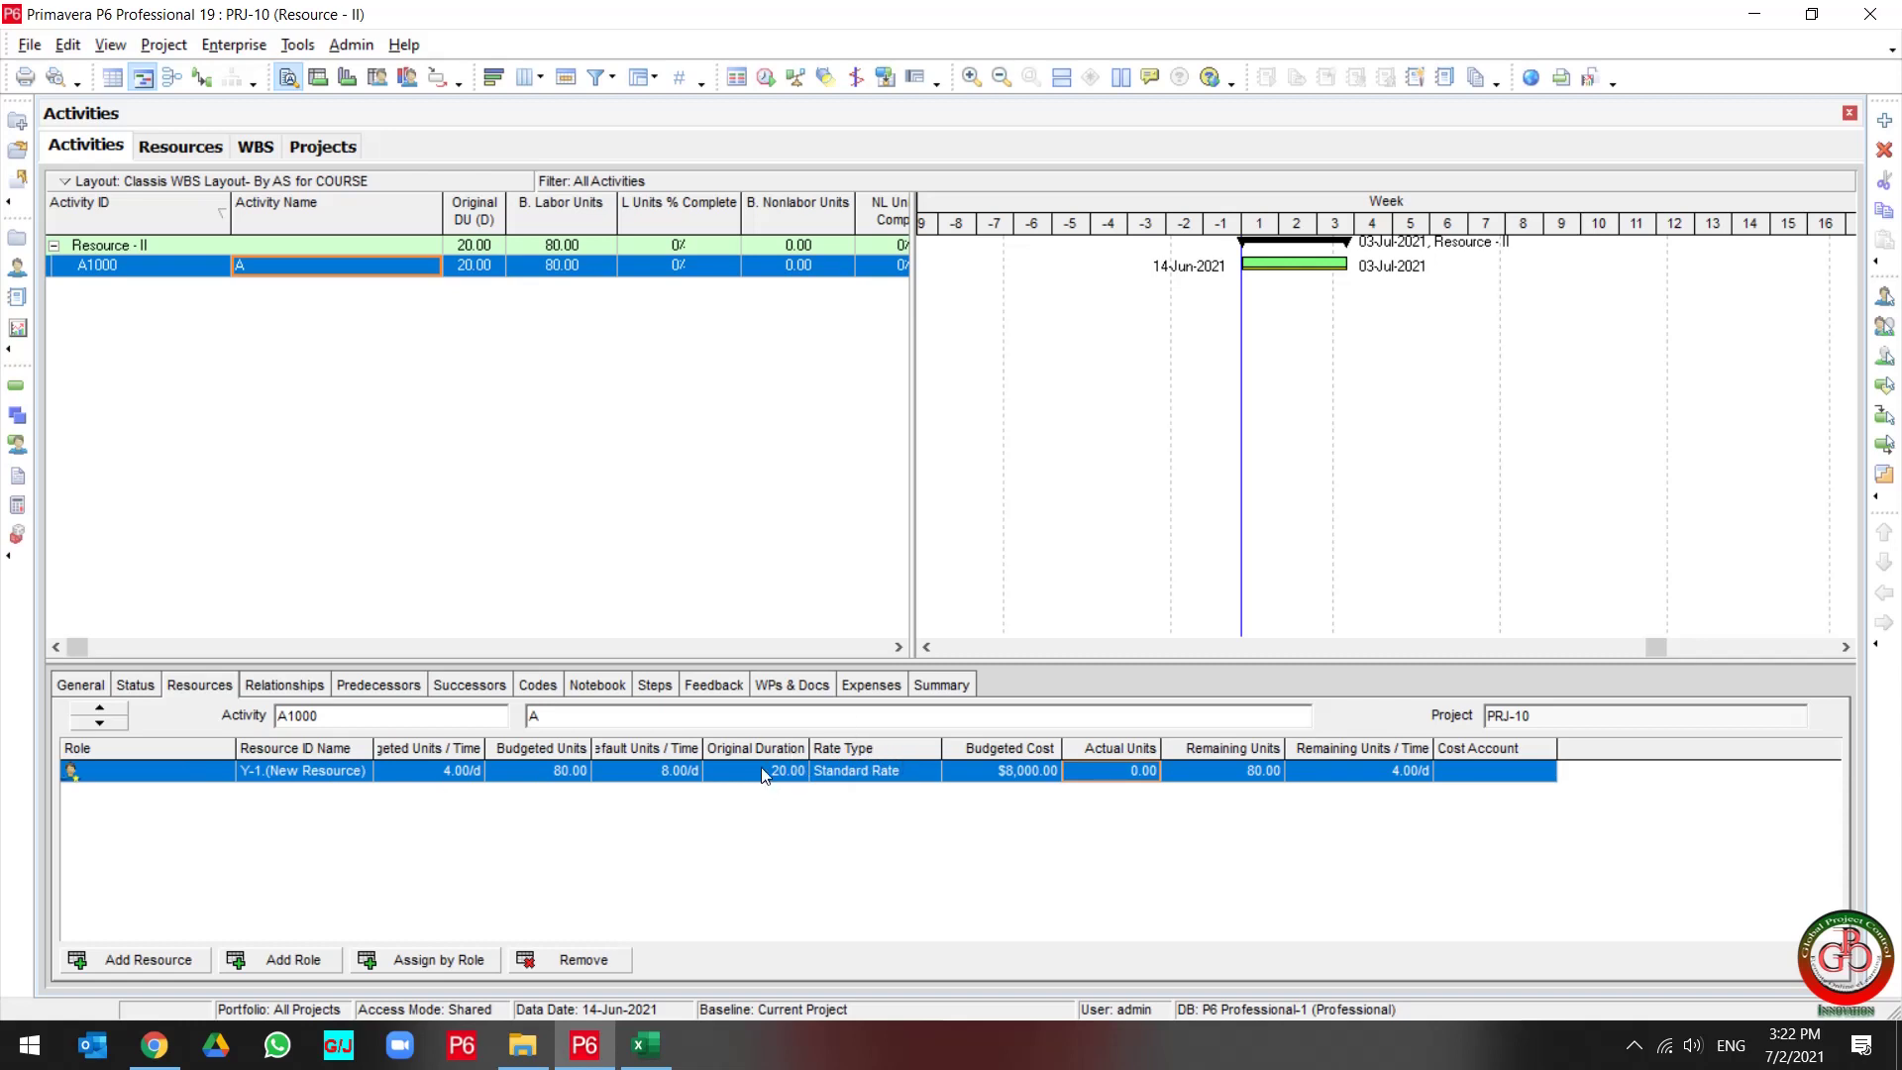
Add a Rate Type column after Budgeted Cost in A1000's resource assignment table.
right_click(875, 814)
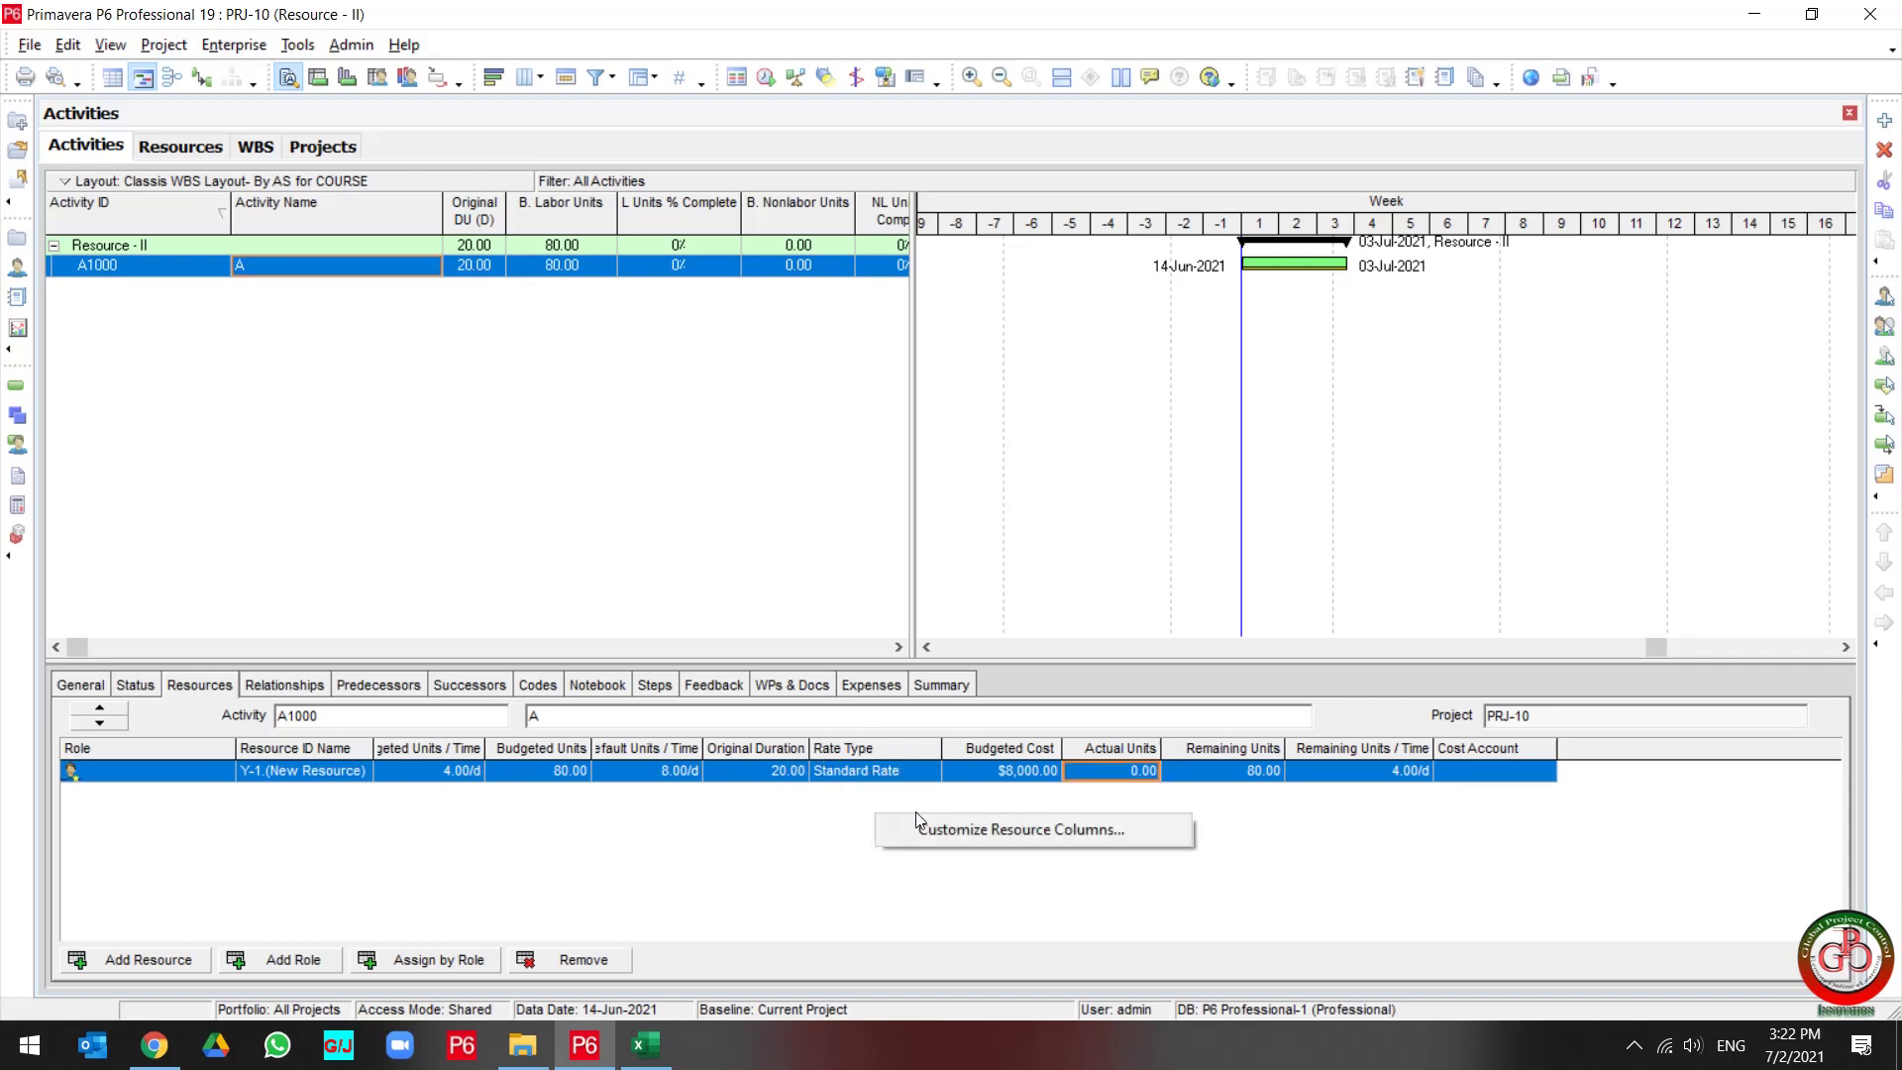
left_click(952, 829)
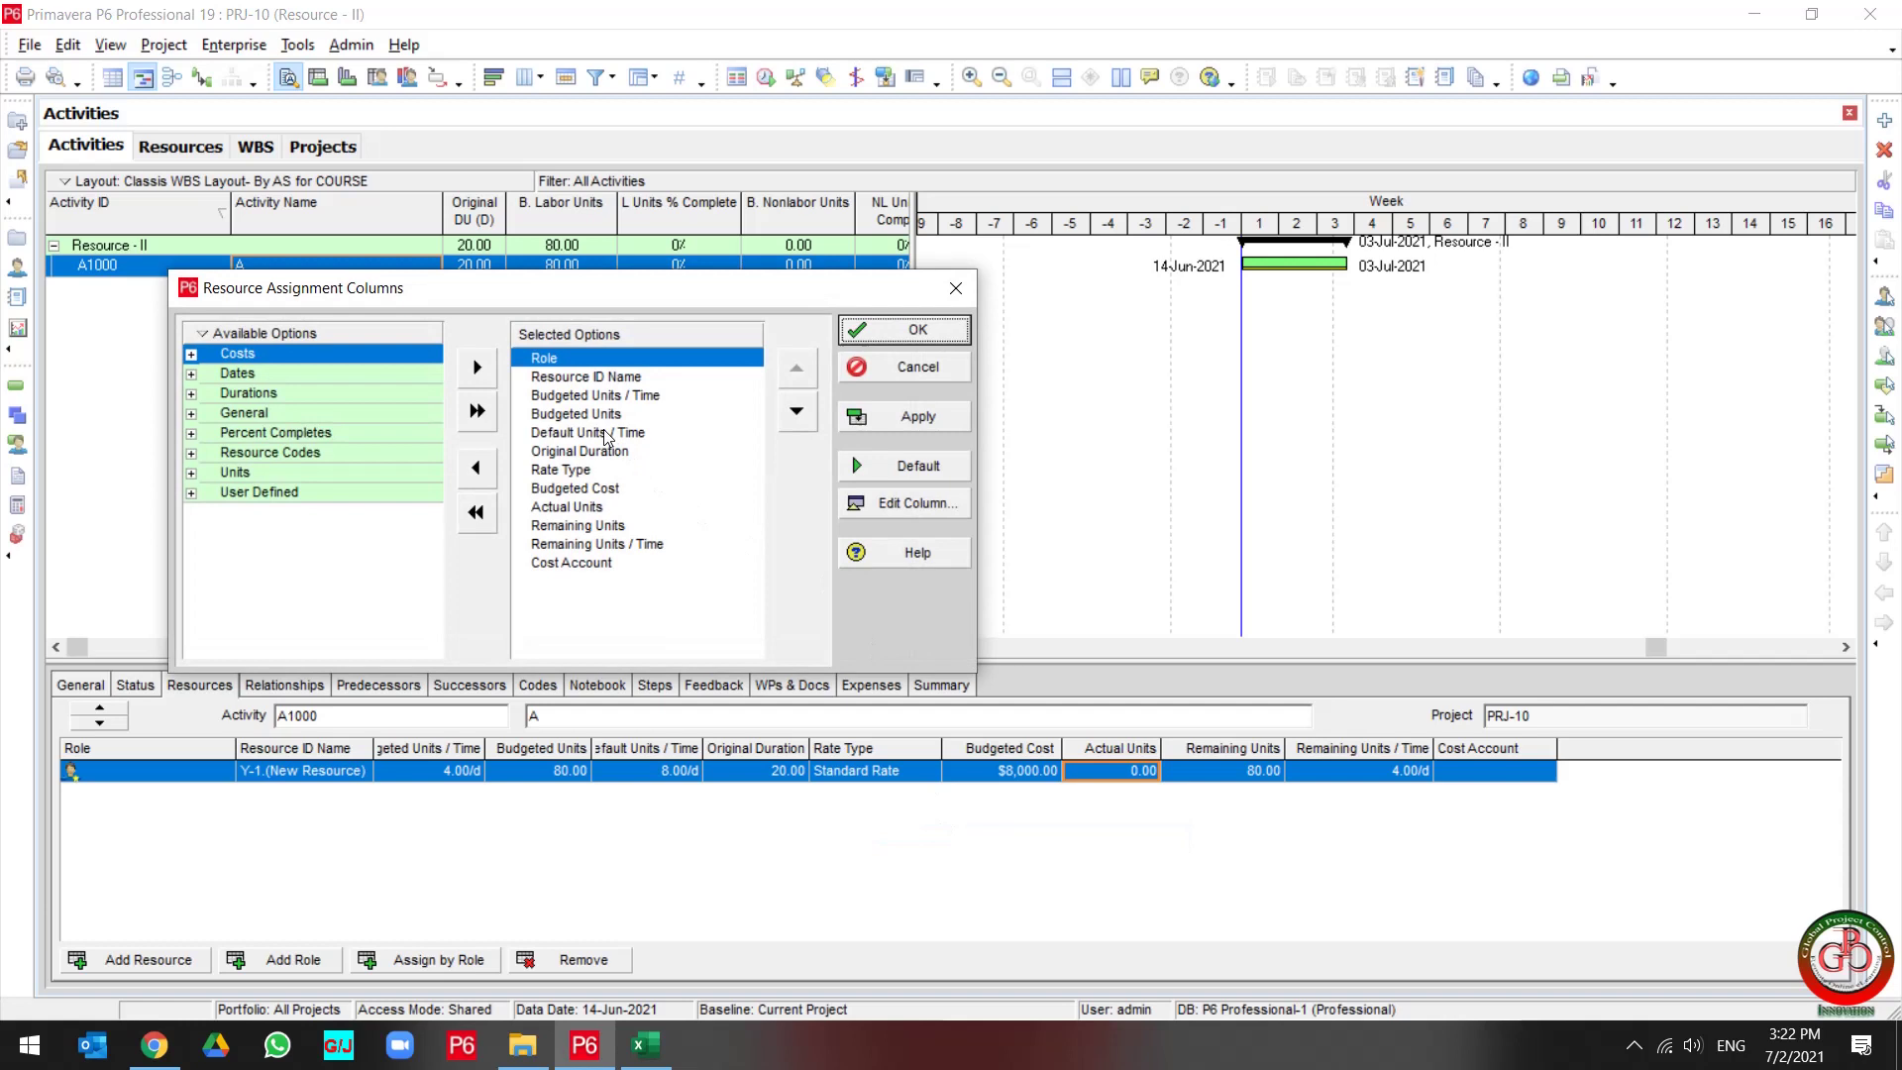
double_click(575, 470)
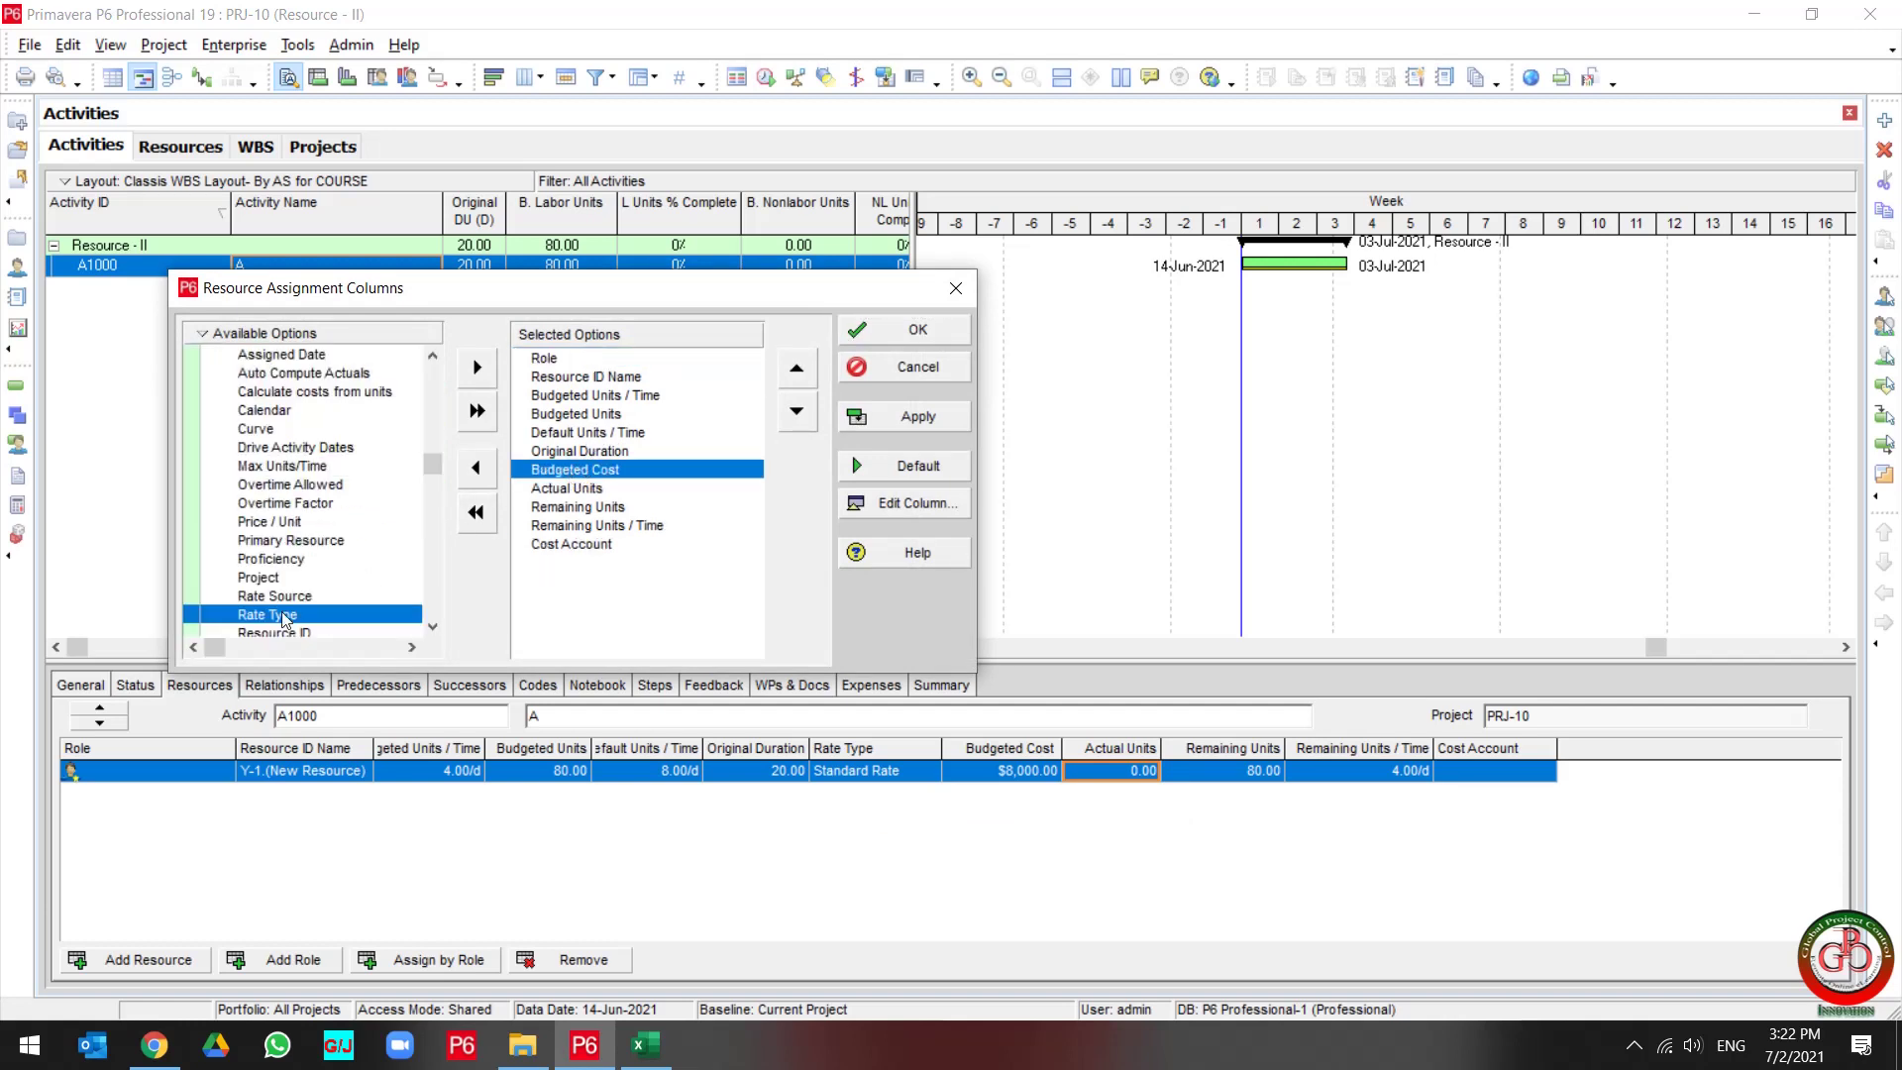
scroll(284, 622, "up", 2)
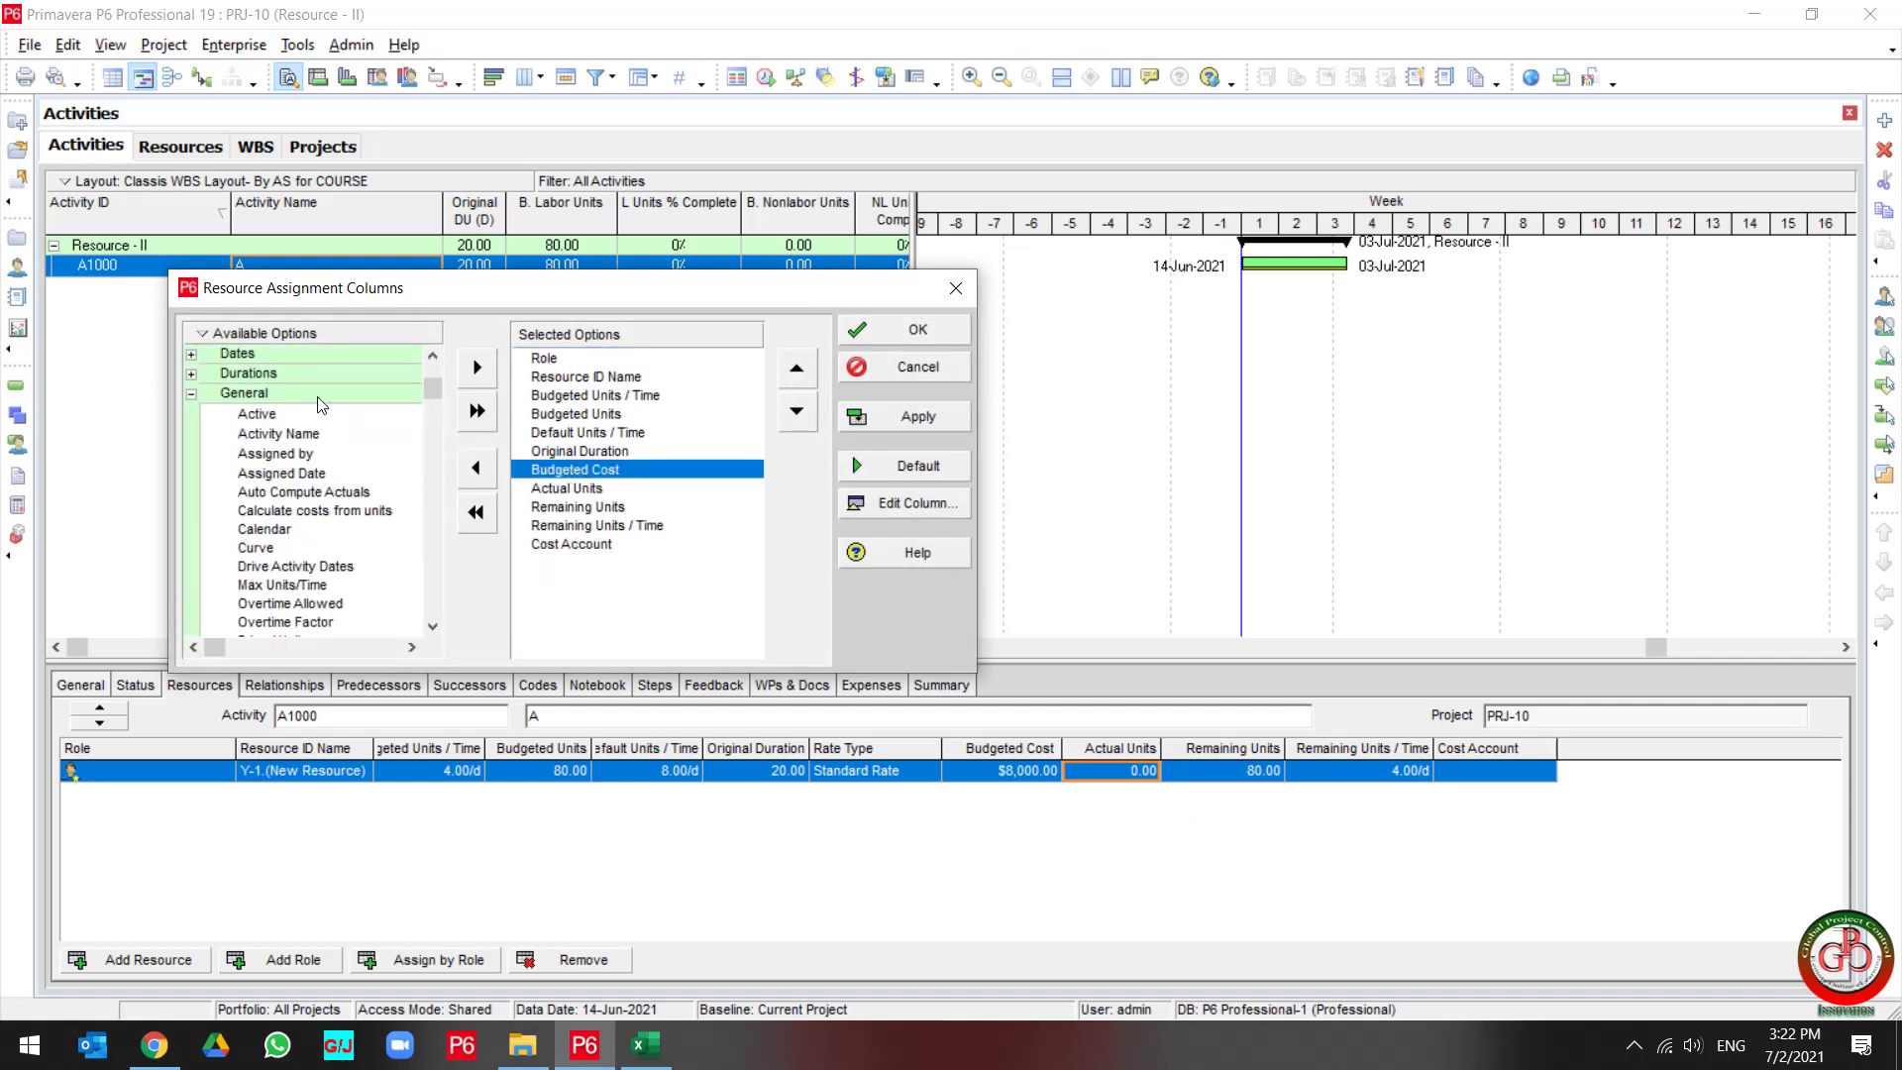
scroll(316, 611, "down", 2)
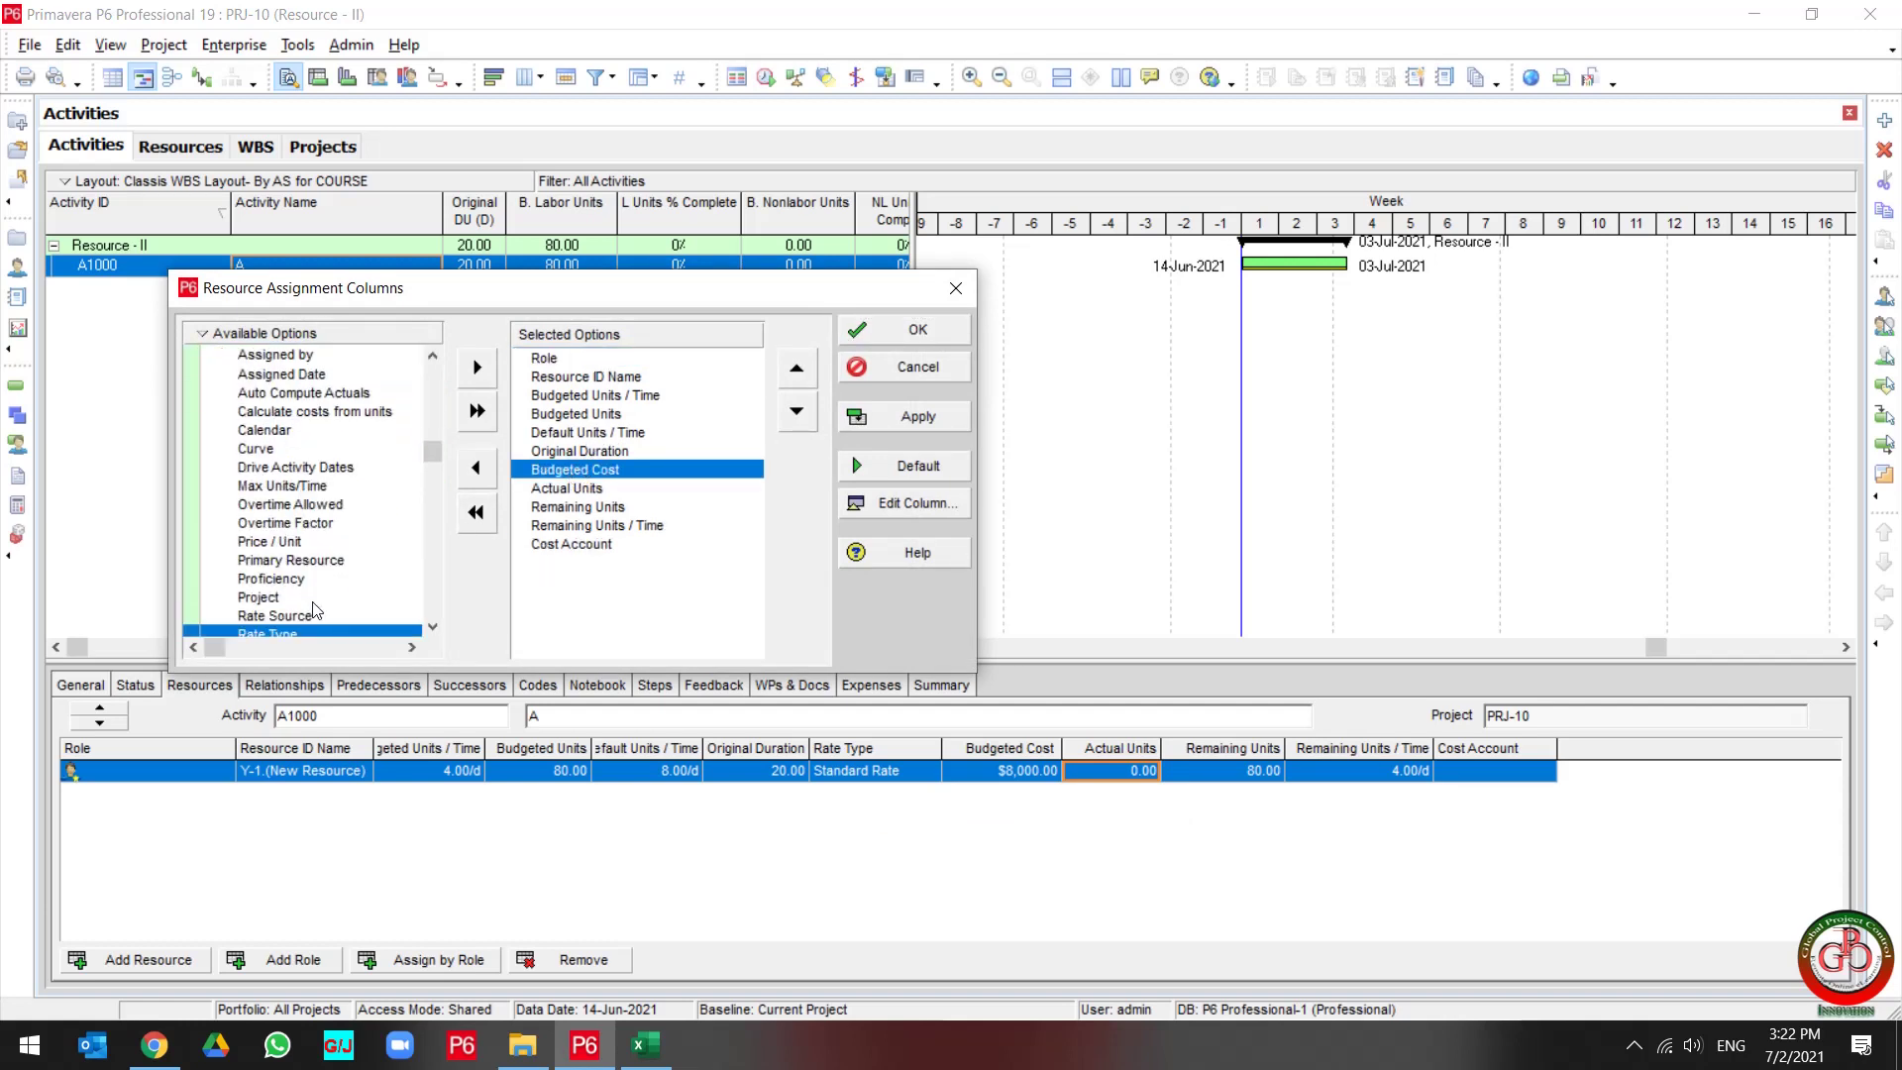
left_click(476, 367)
left_click(912, 416)
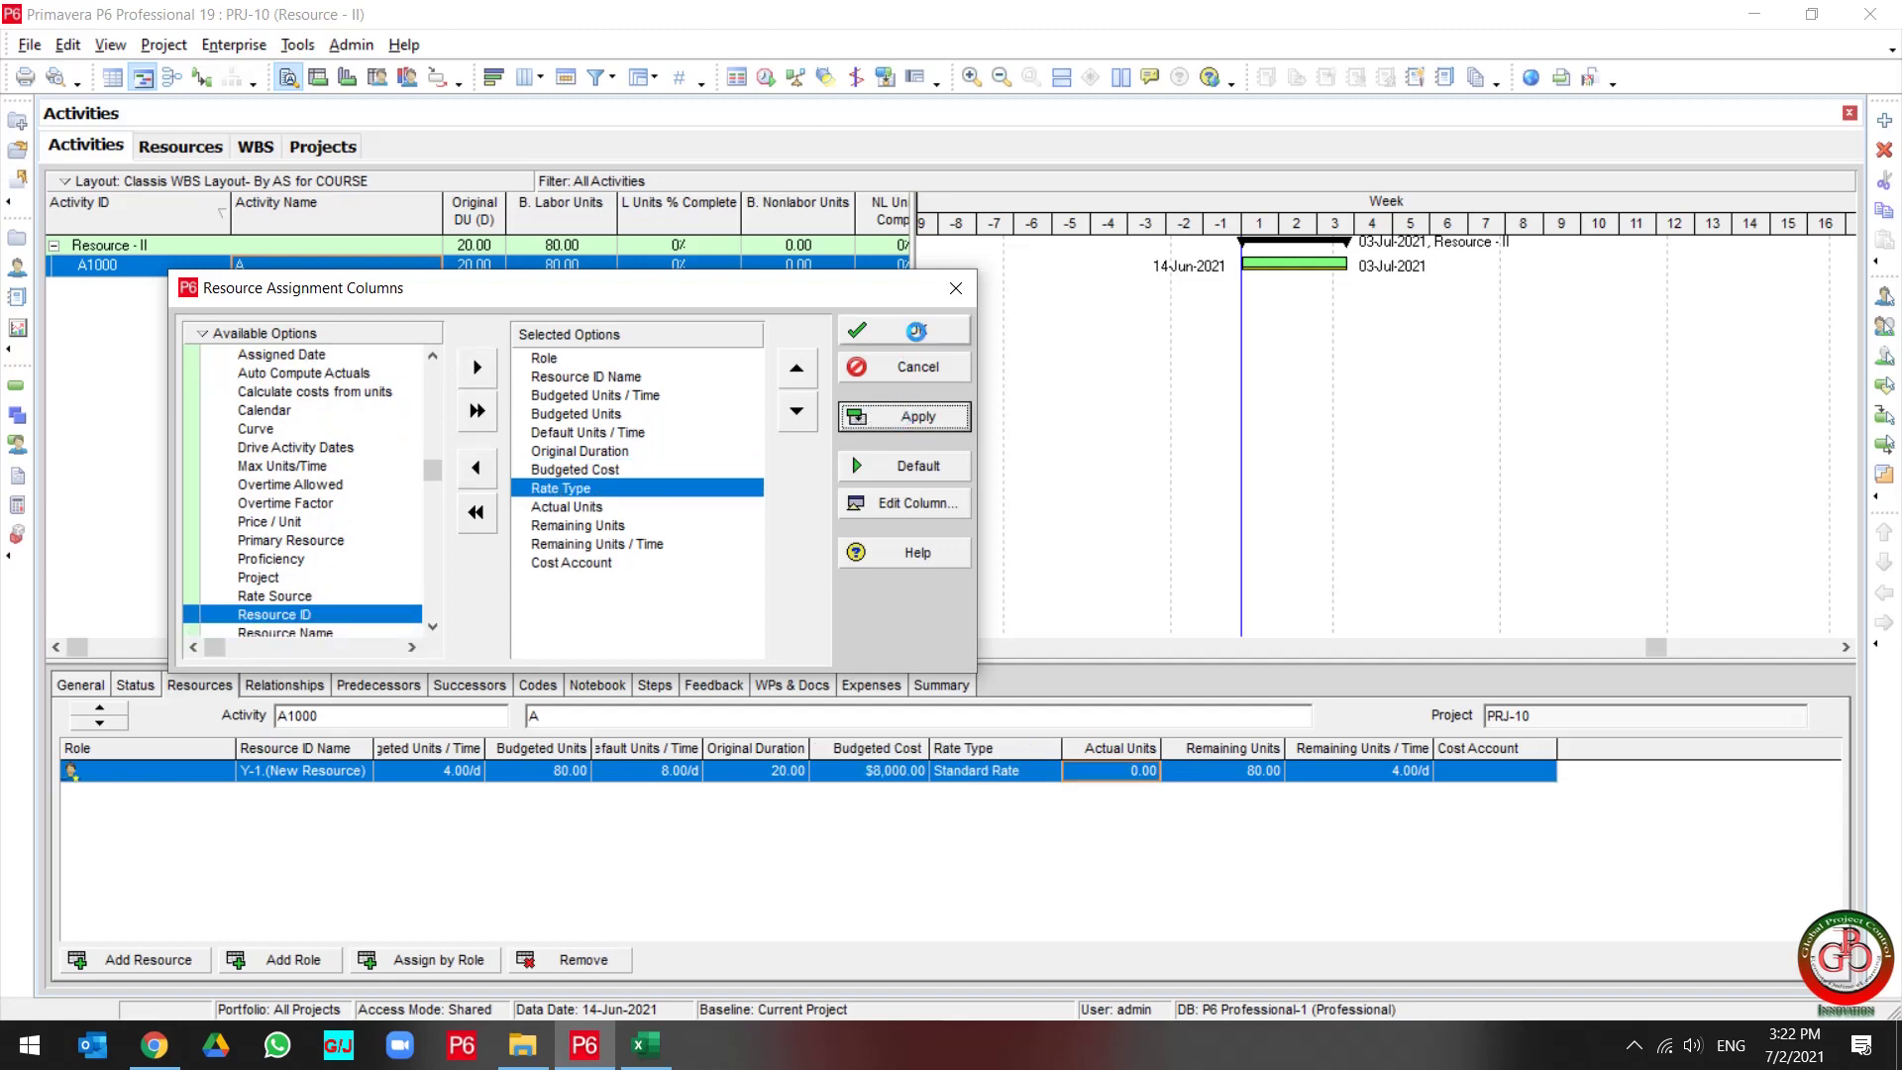
left_click(912, 329)
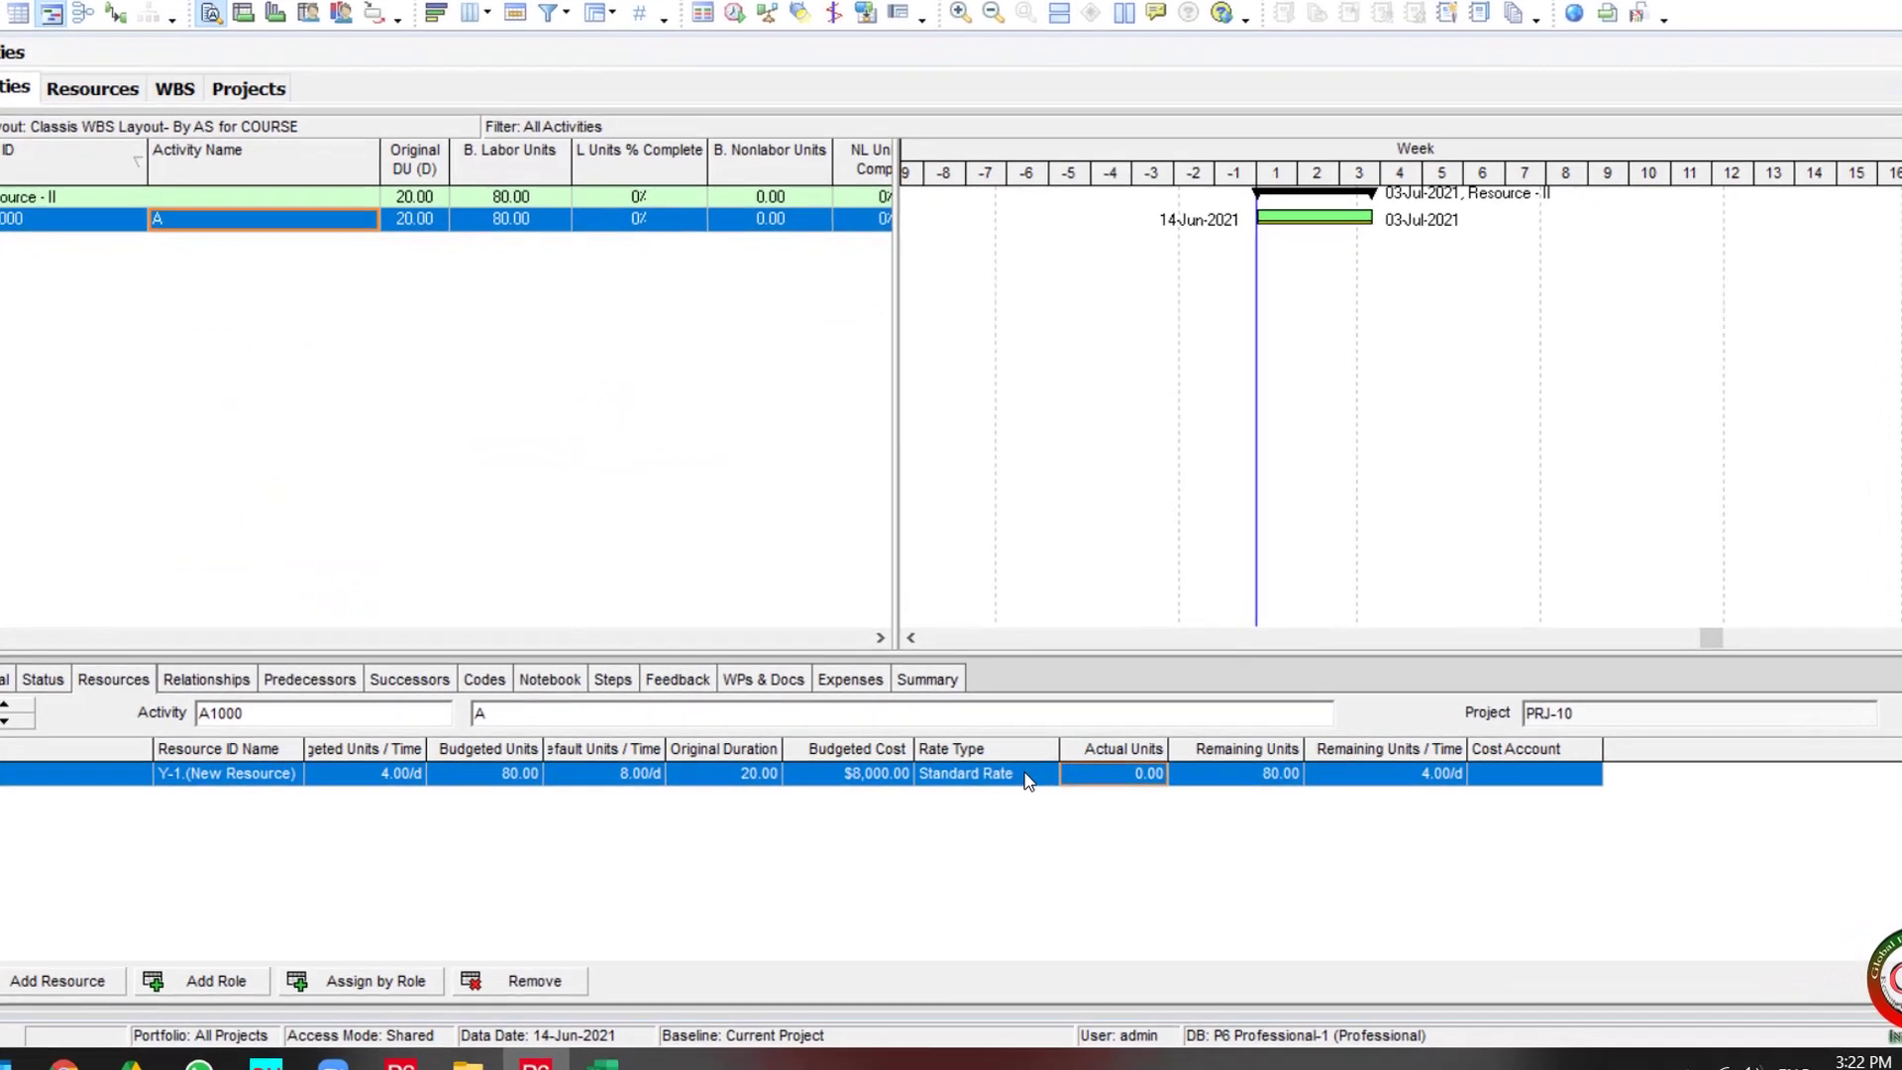
Switch Y-1's assignment on A1000 to External Rate and accept recalculation, giving $16,000.00 budgeted cost.
left_click(1031, 774)
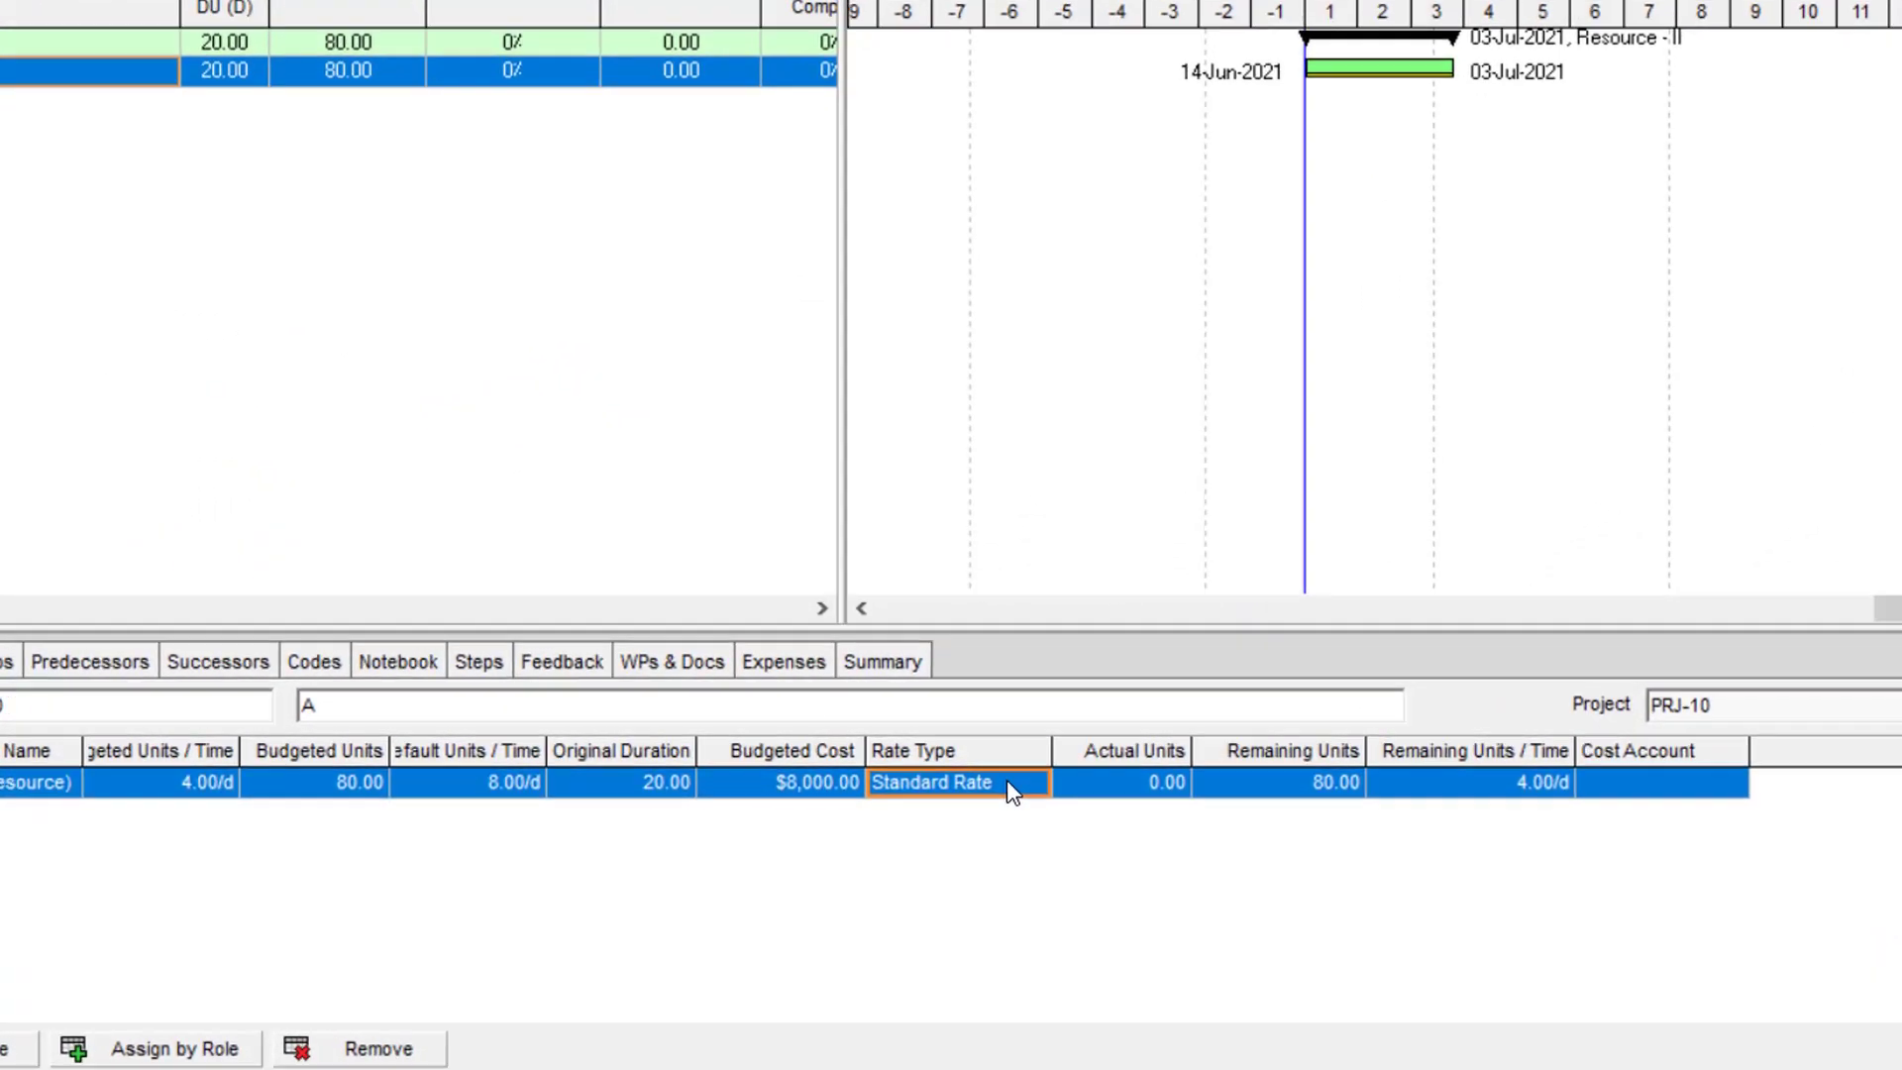
left_click(1030, 774)
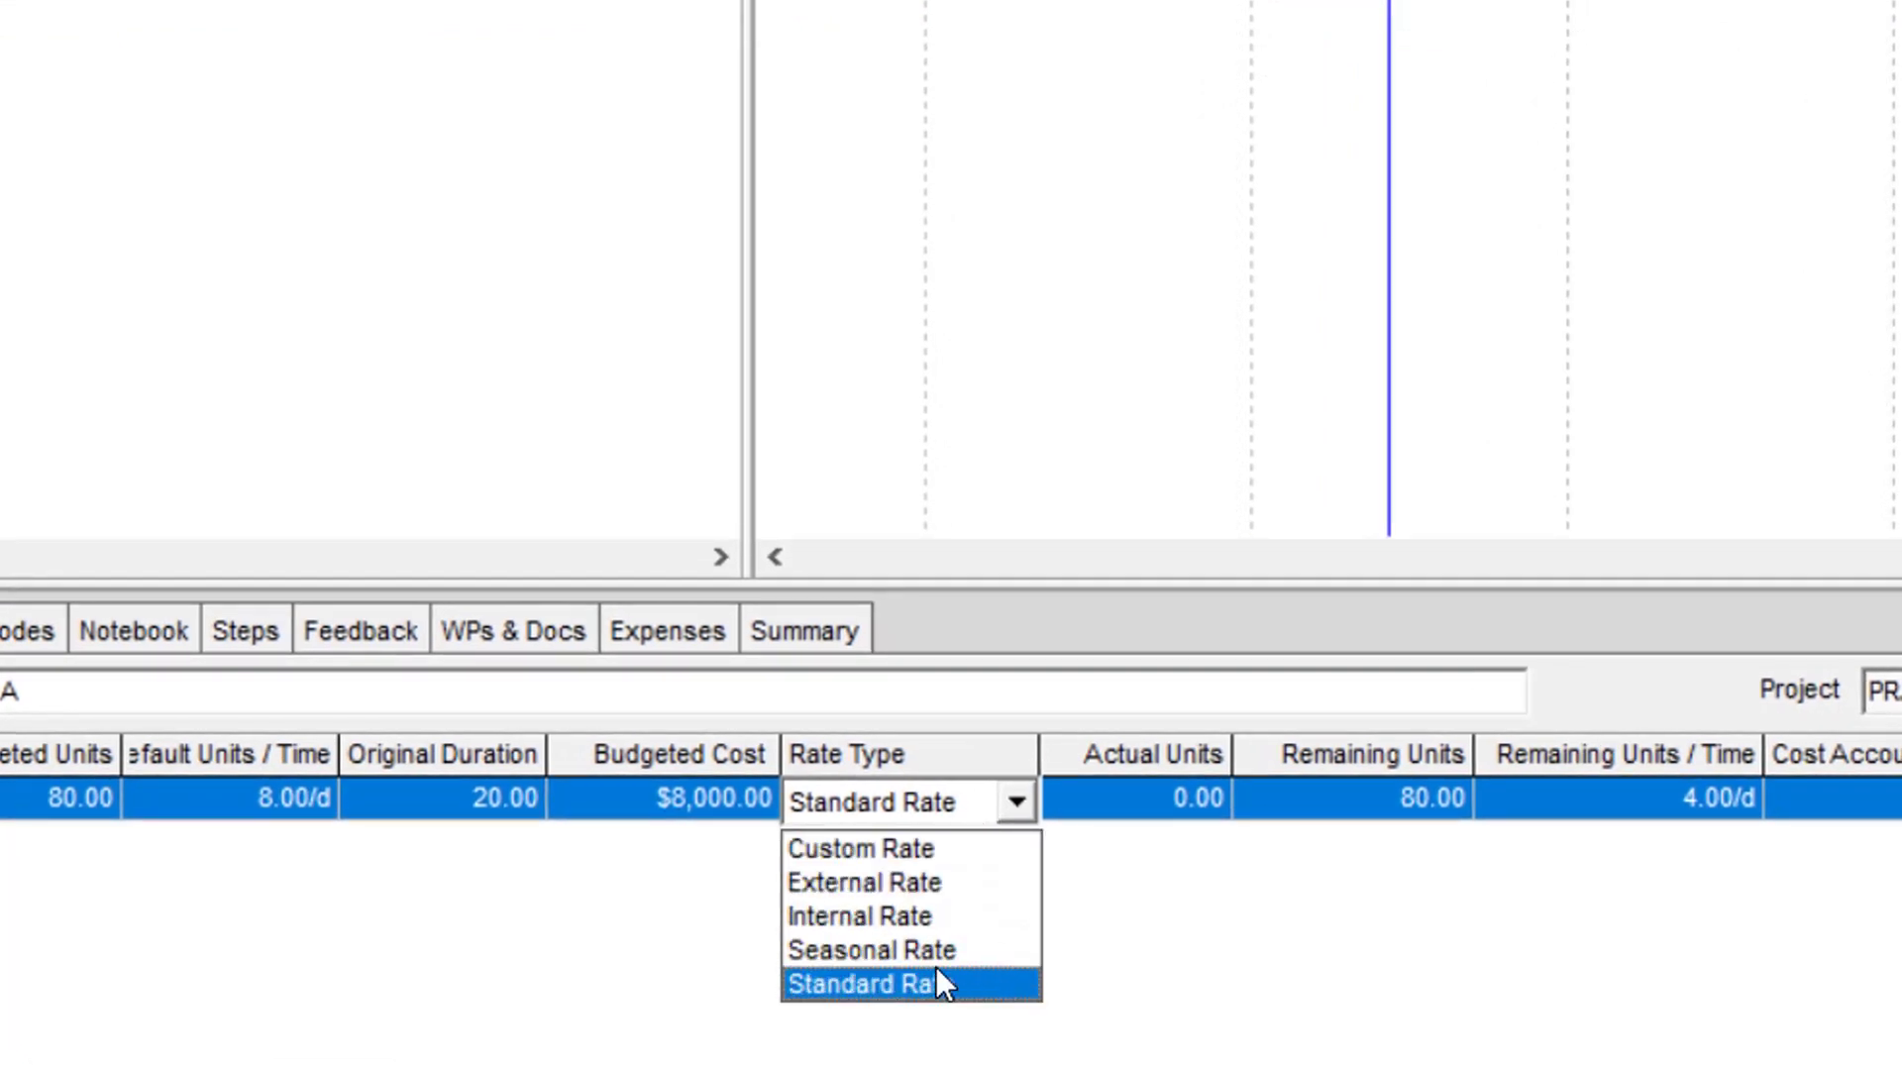
left_click(907, 894)
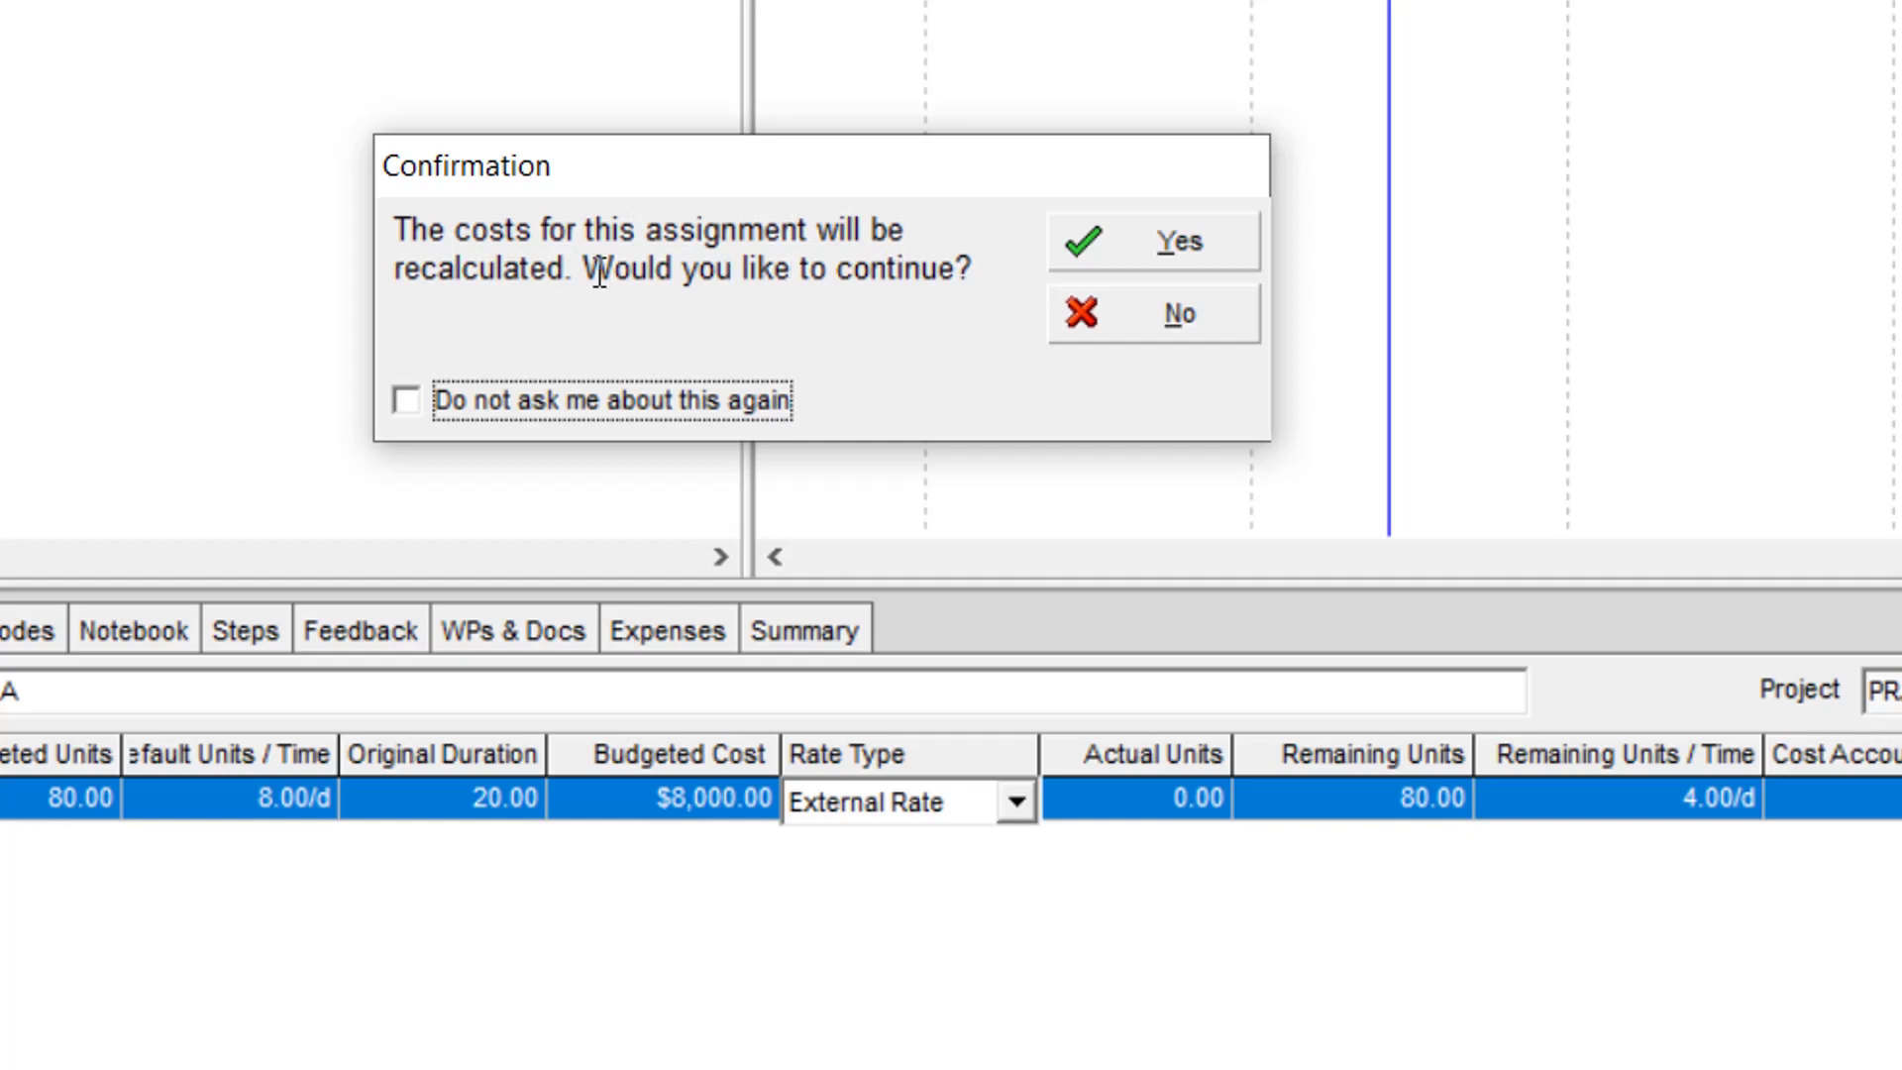
left_click(1128, 247)
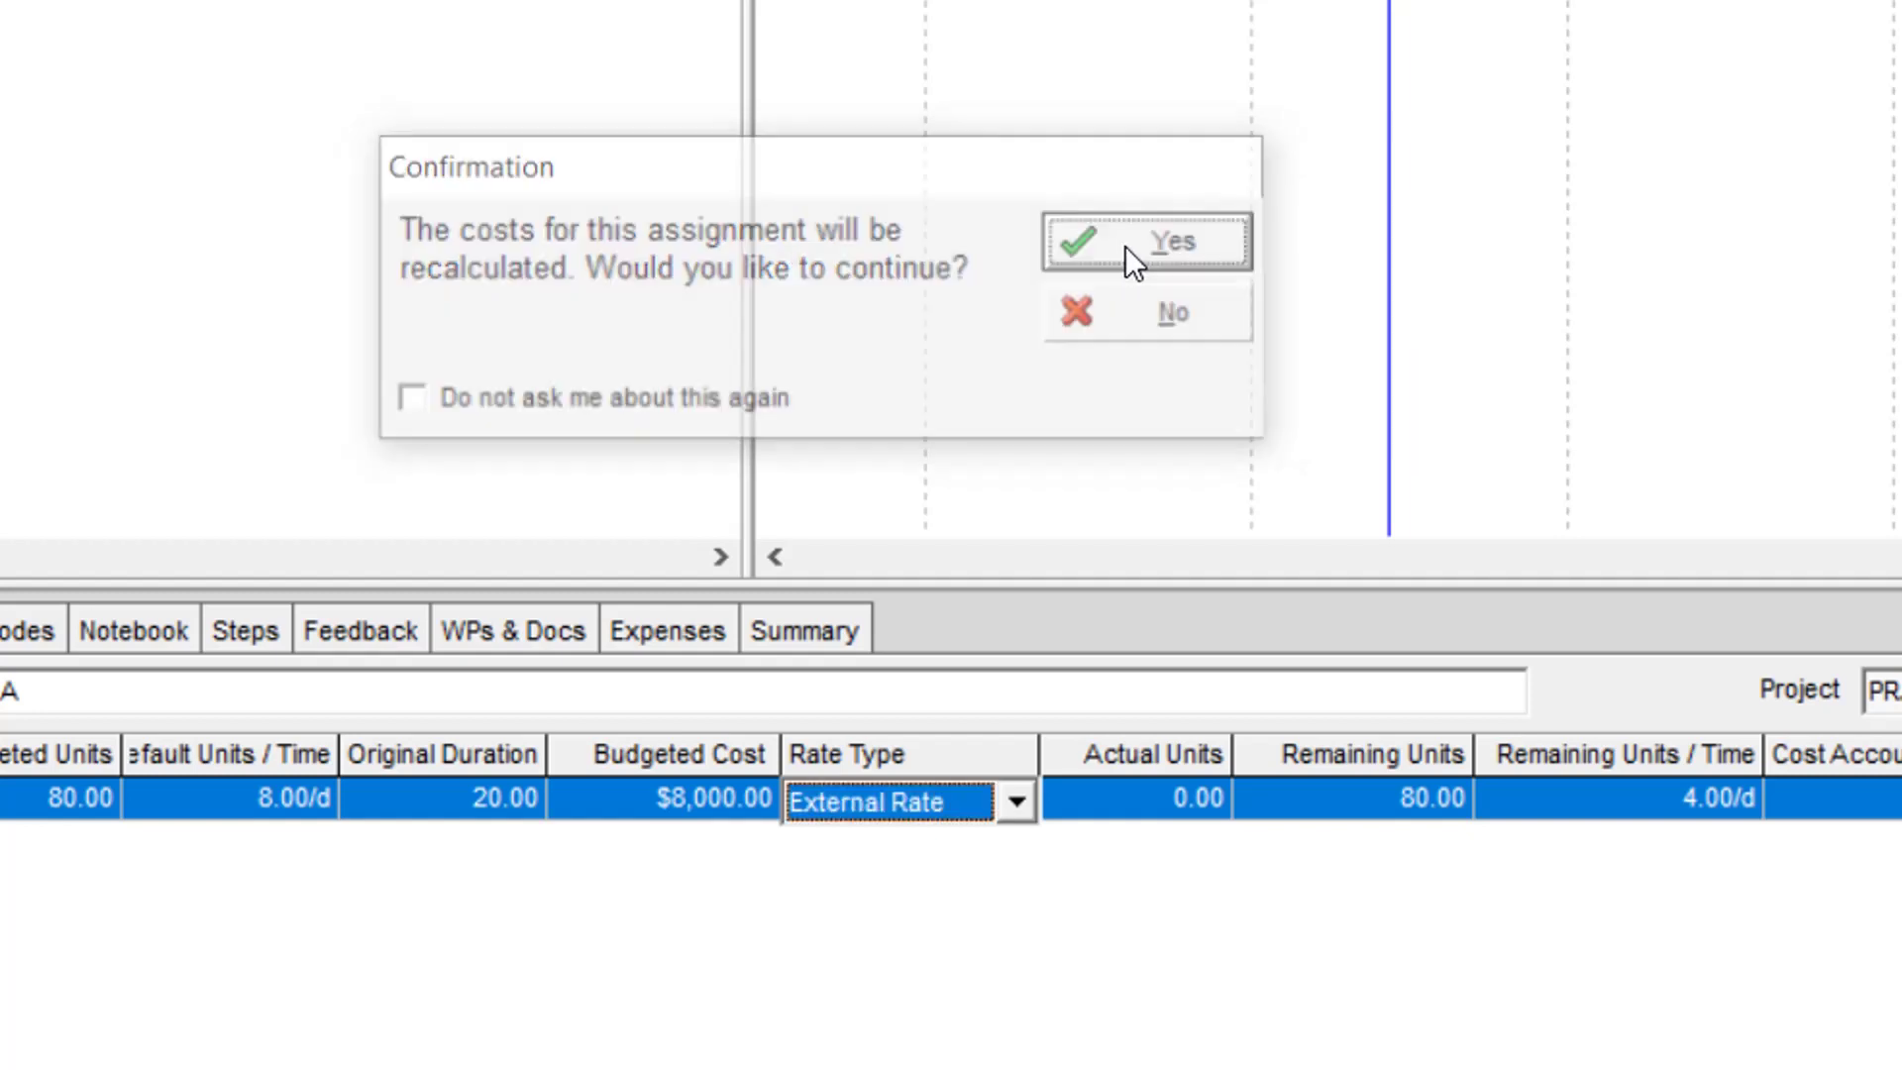
left_click(699, 813)
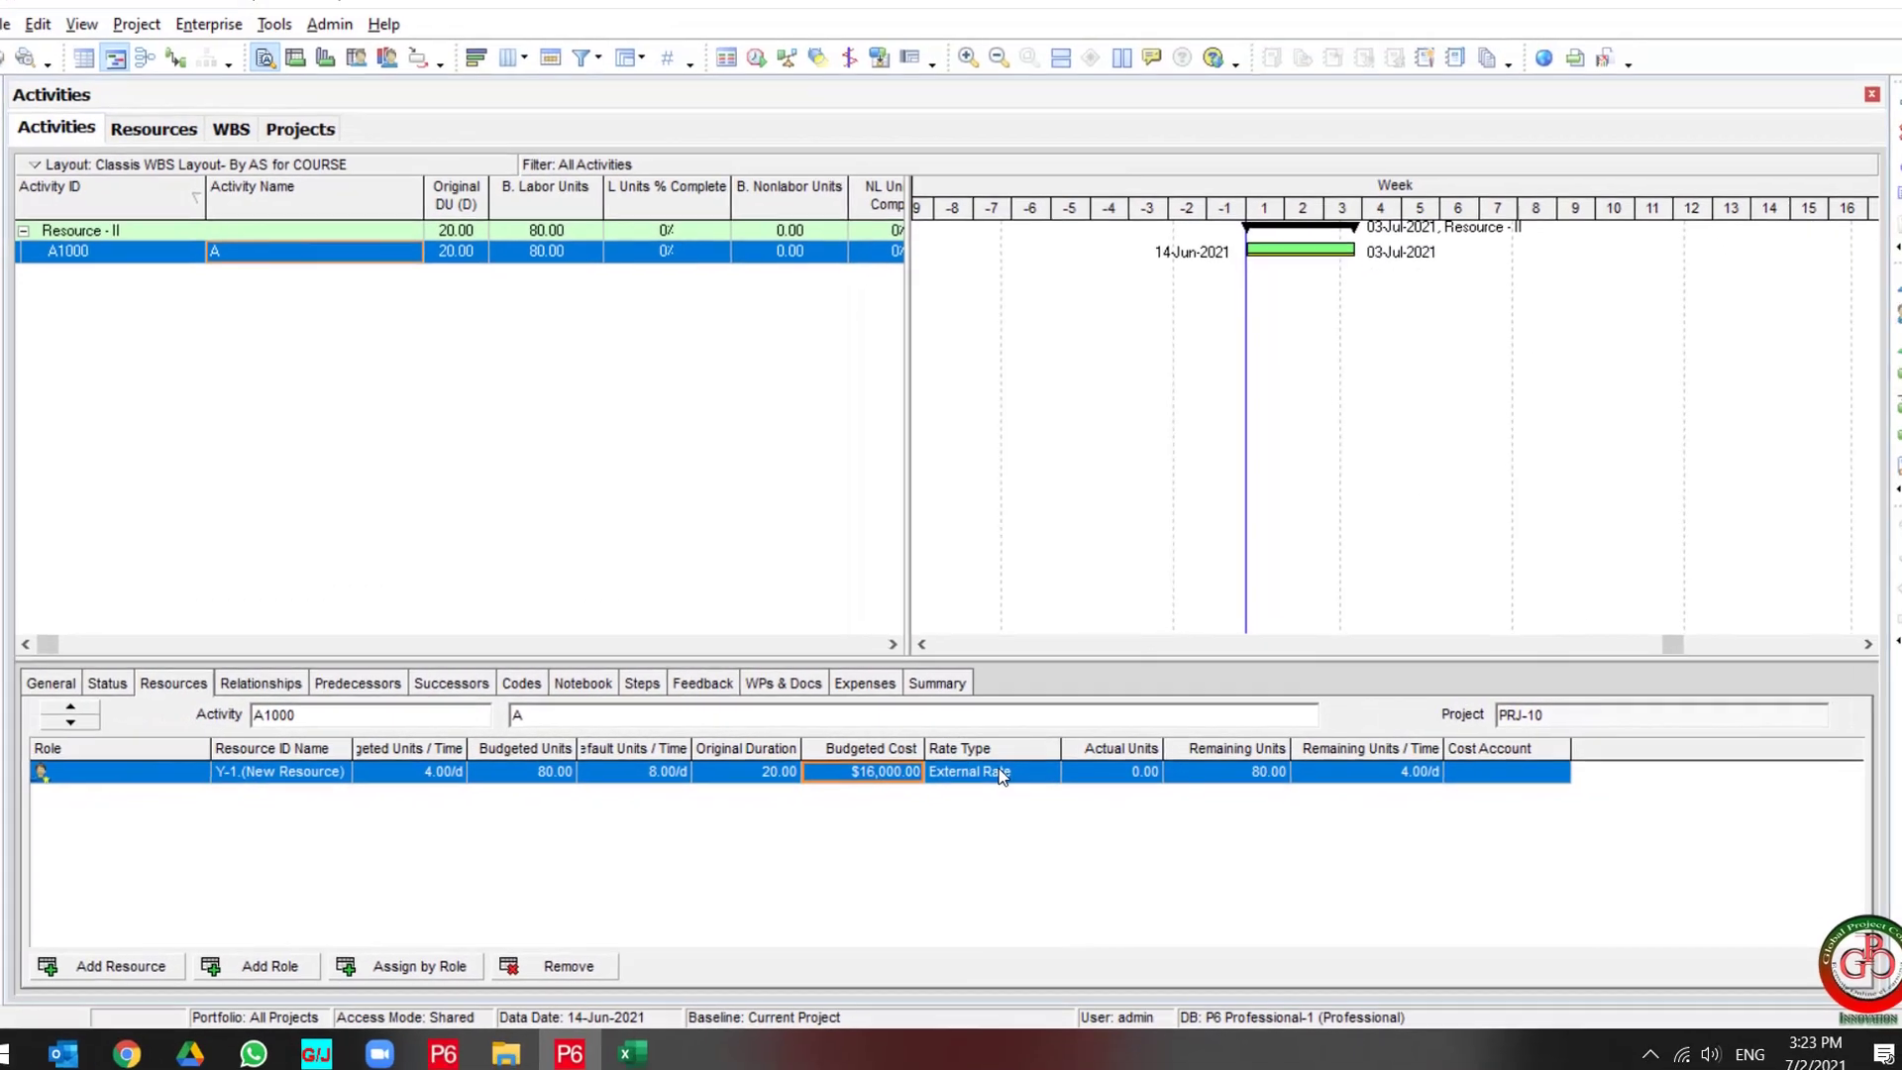
left_click(920, 791)
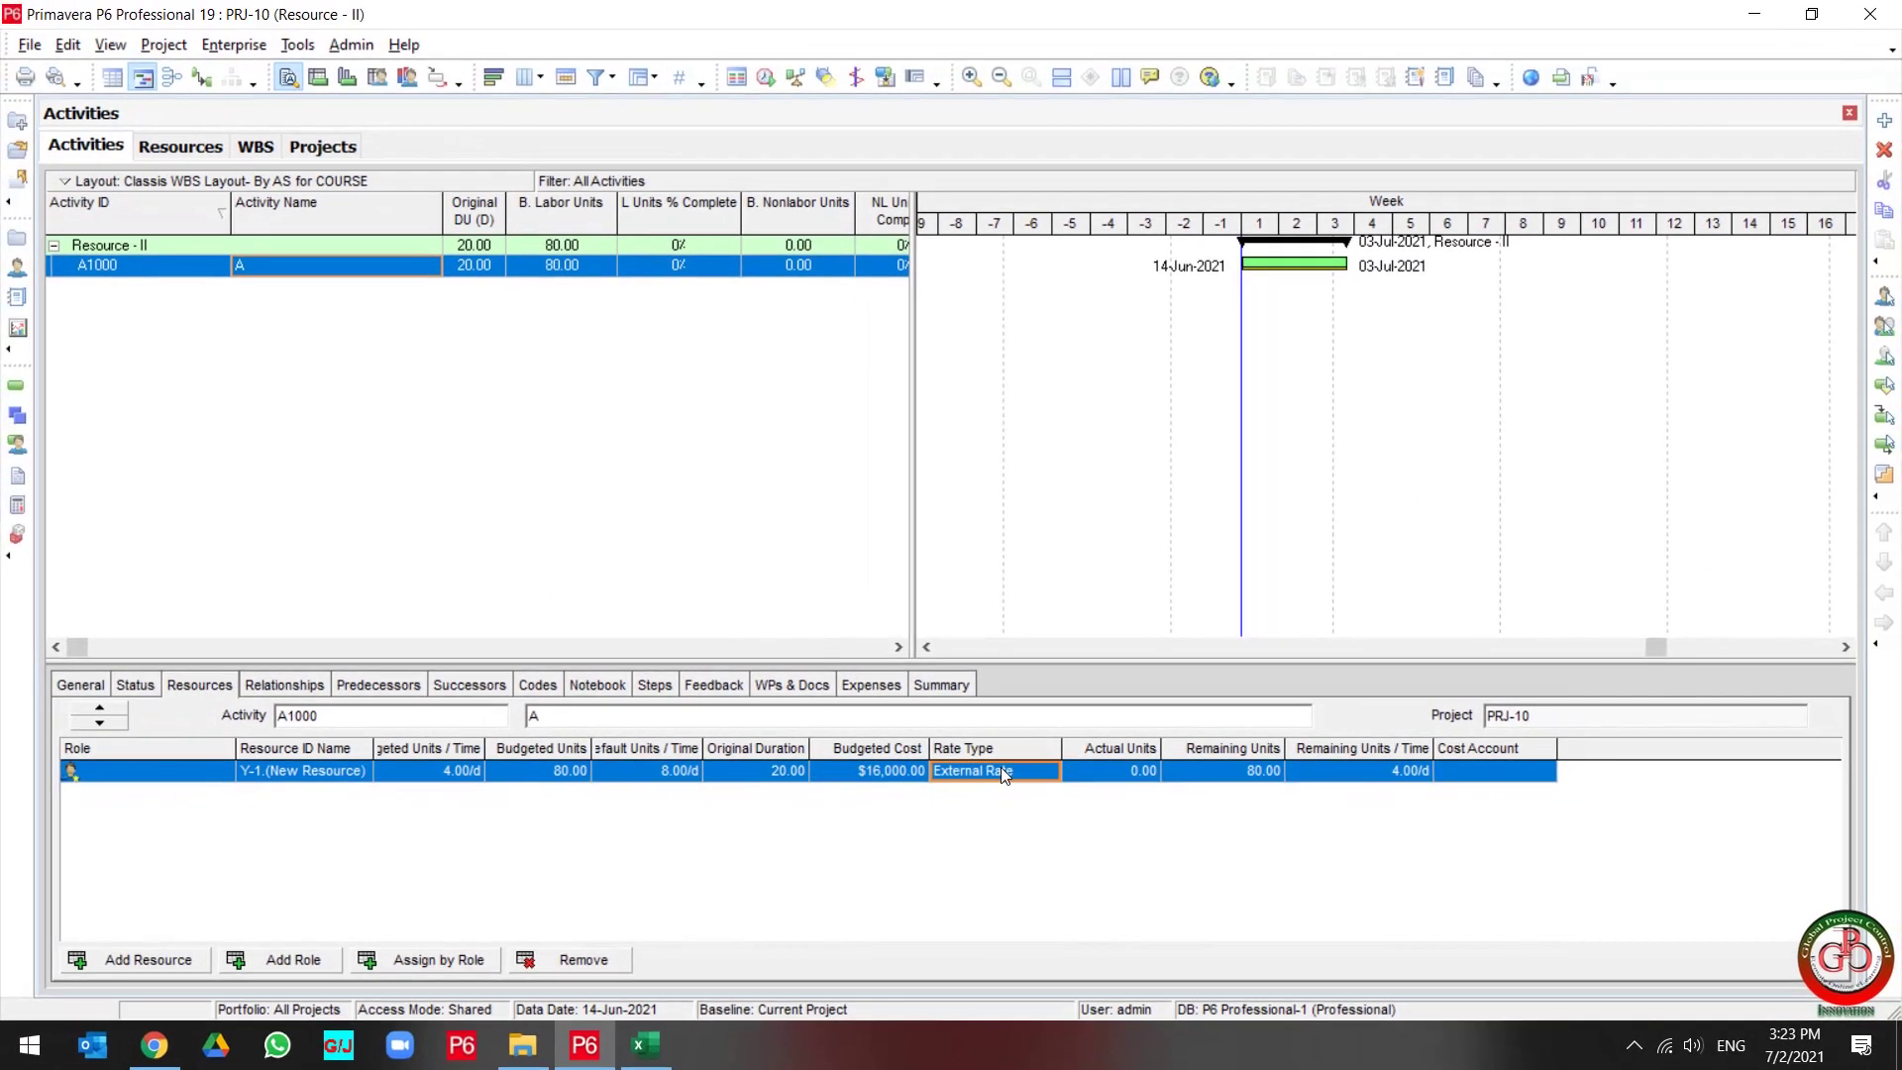
left_click(1001, 770)
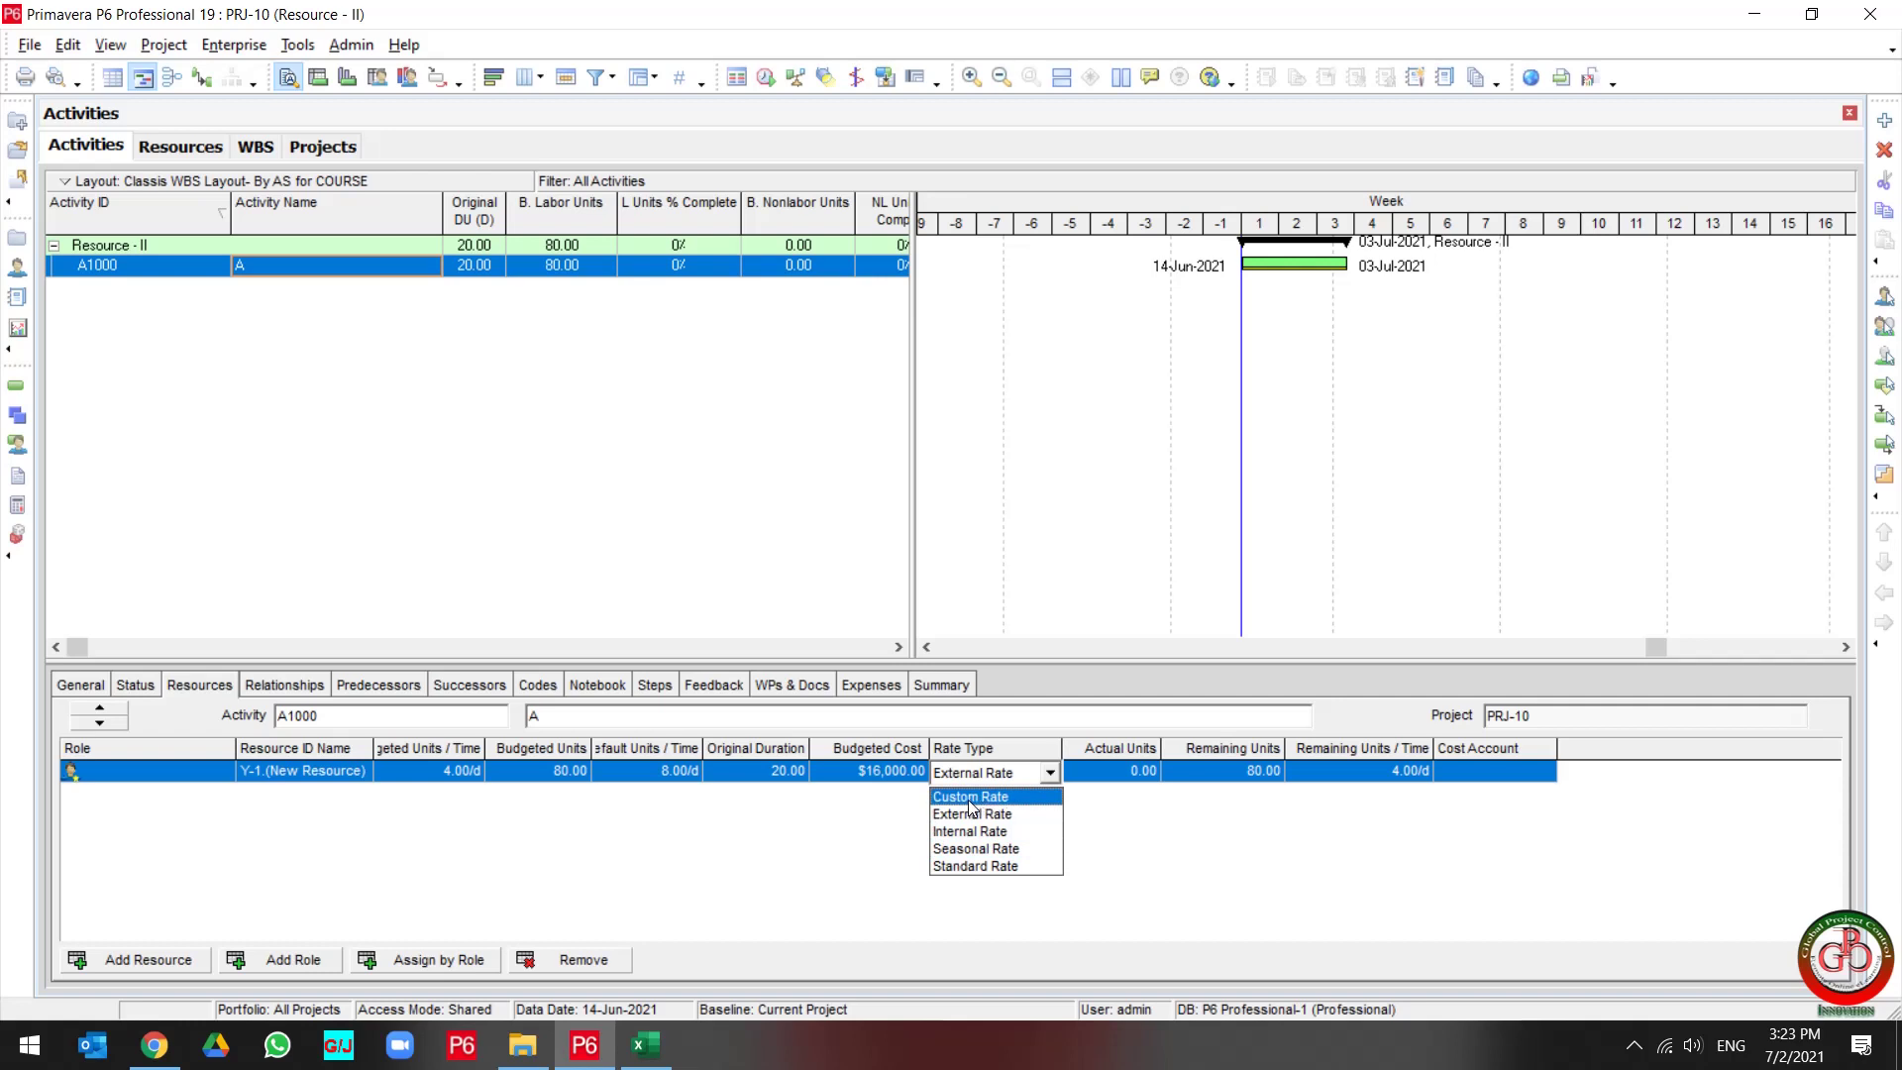
left_click(787, 830)
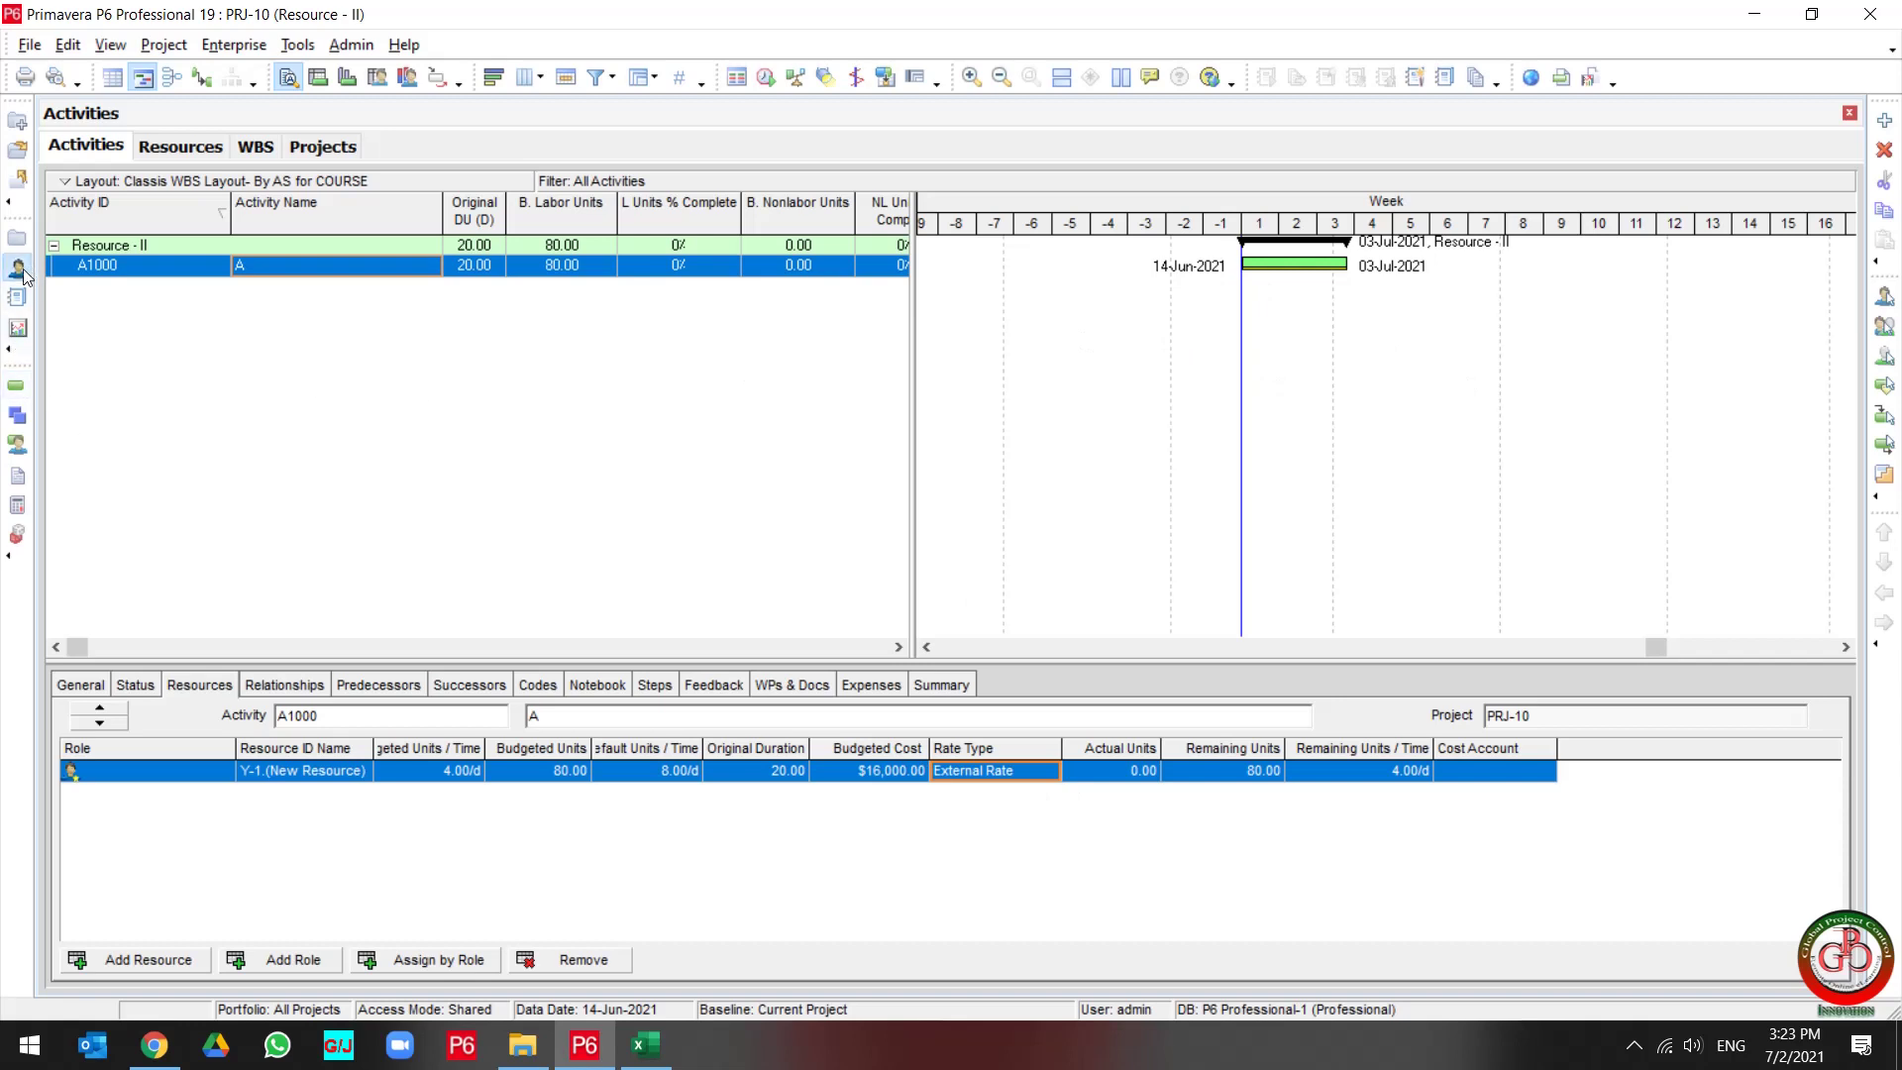
Allow overtime for resource Y-1 with an Overtime Factor of 1.5, then return to Activities.
left_click(17, 390)
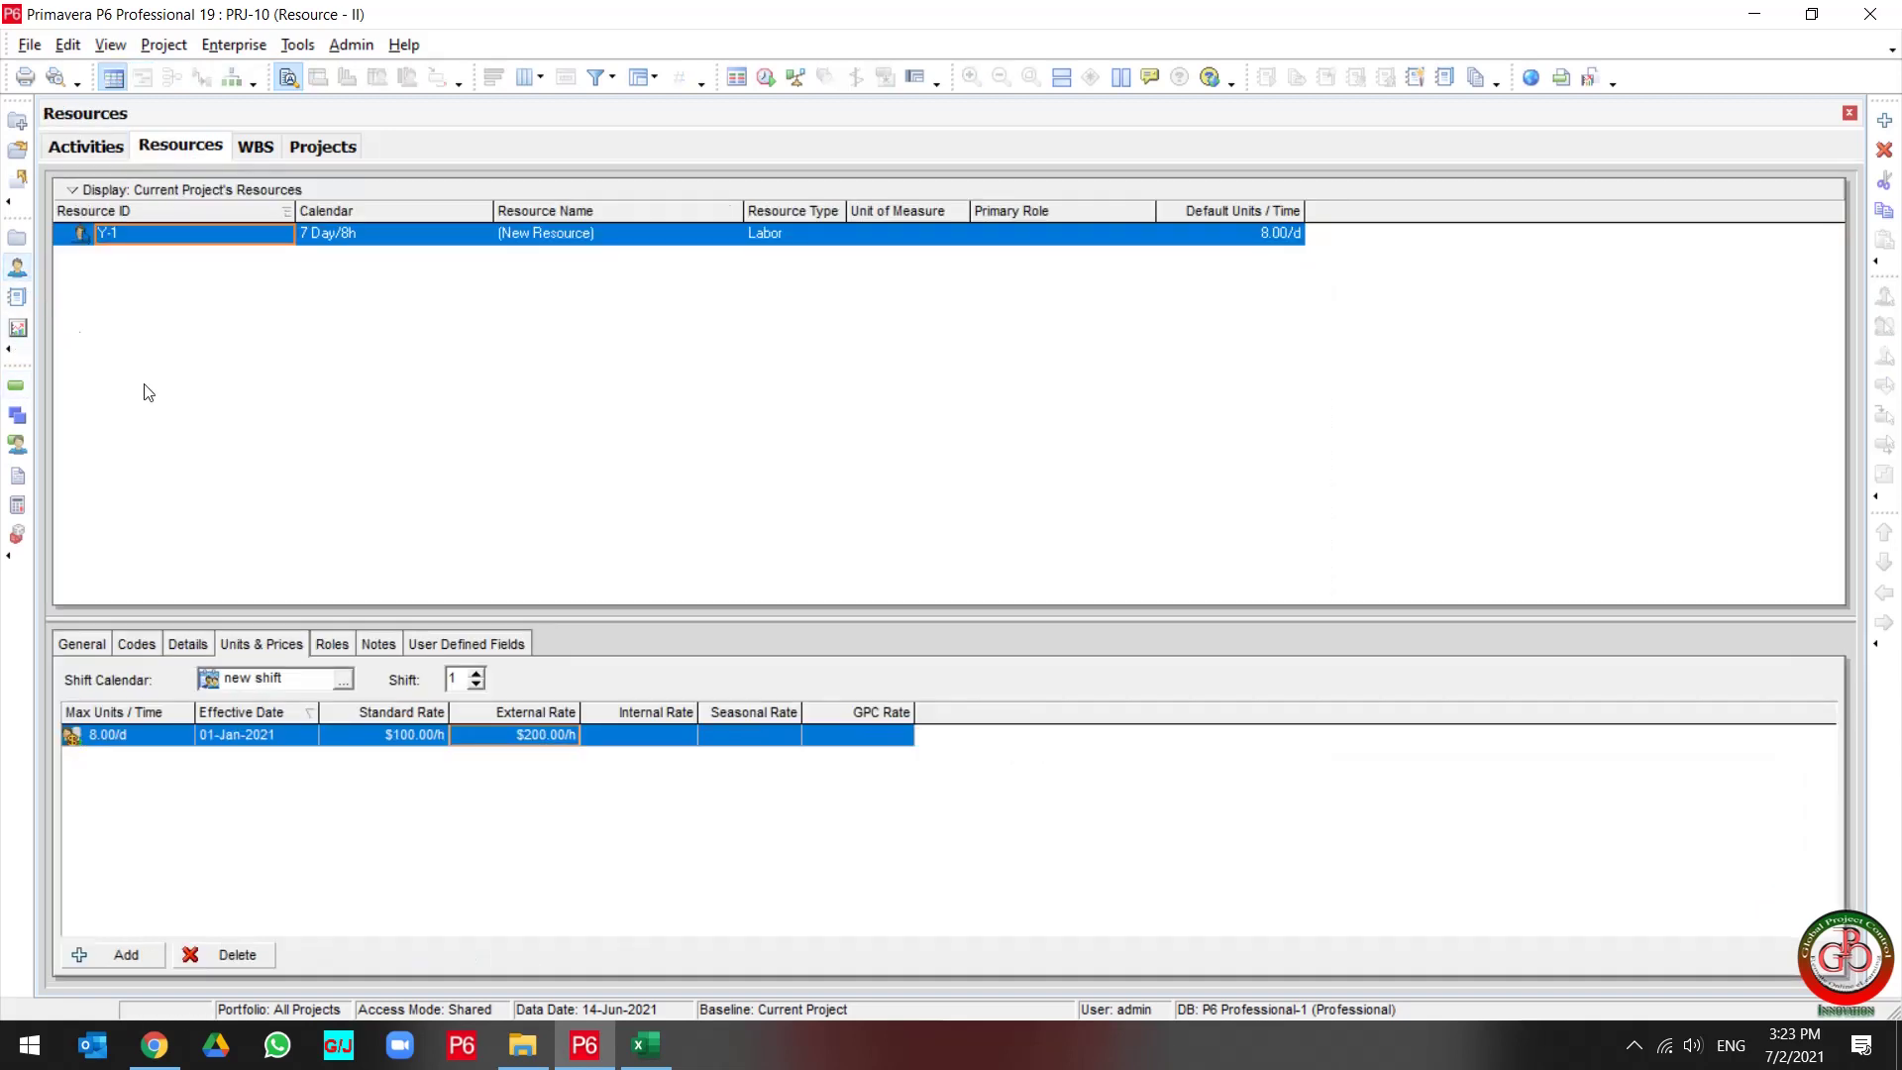
left_click(187, 646)
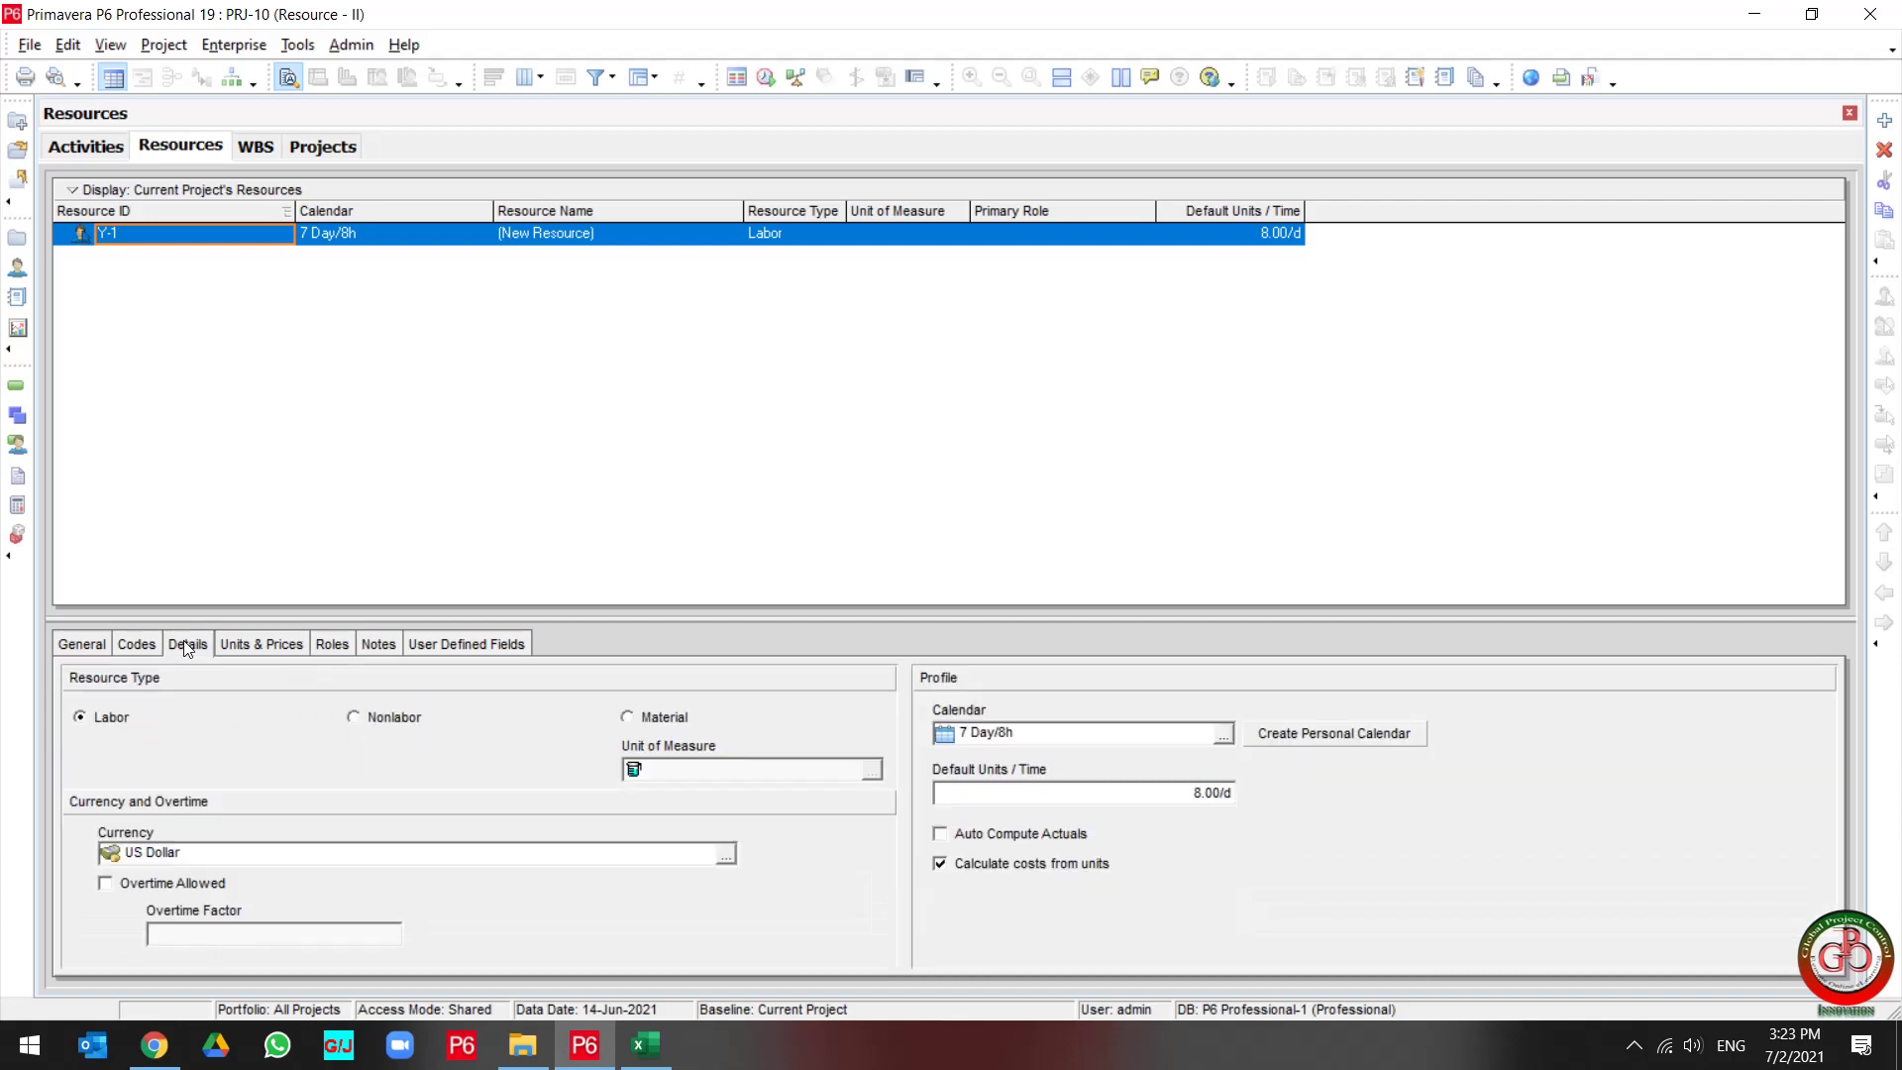
left_click(123, 884)
left_click(184, 935)
type("1.")
type("5")
double_click(178, 934)
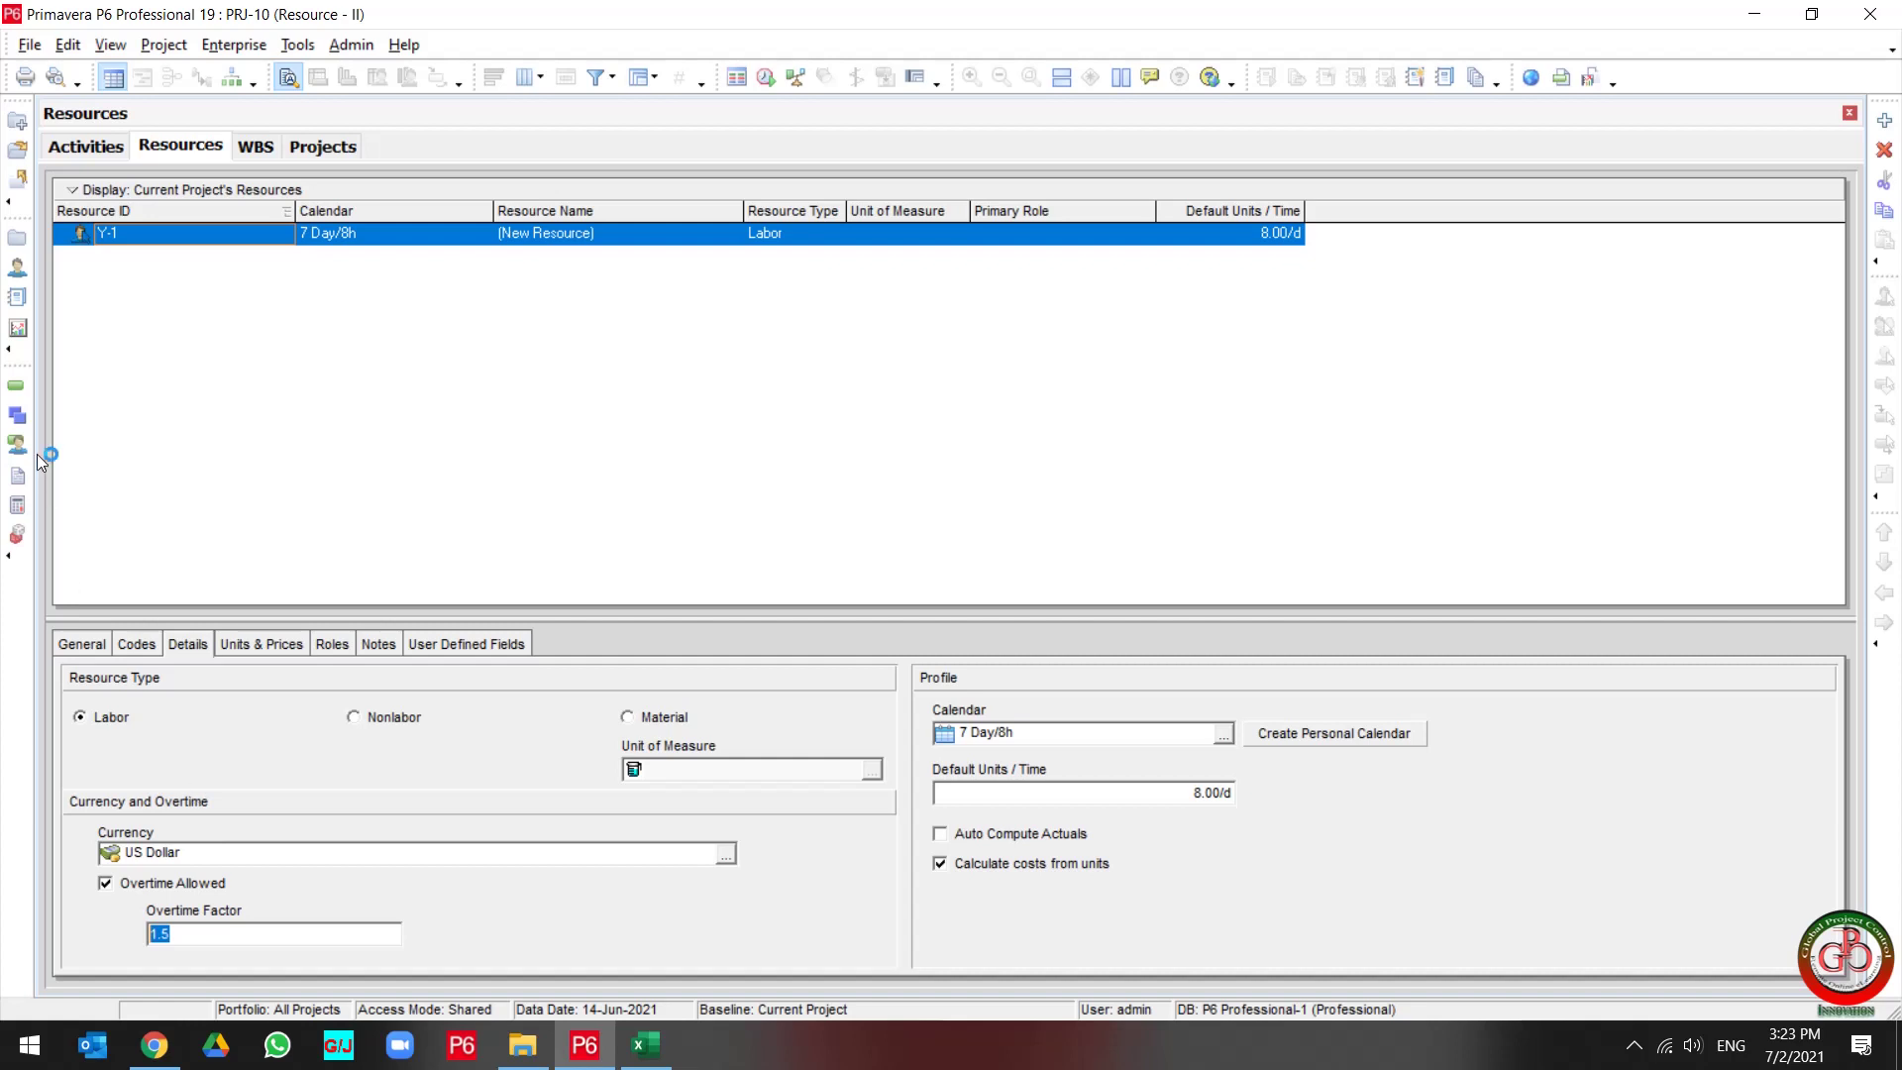
left_click(16, 394)
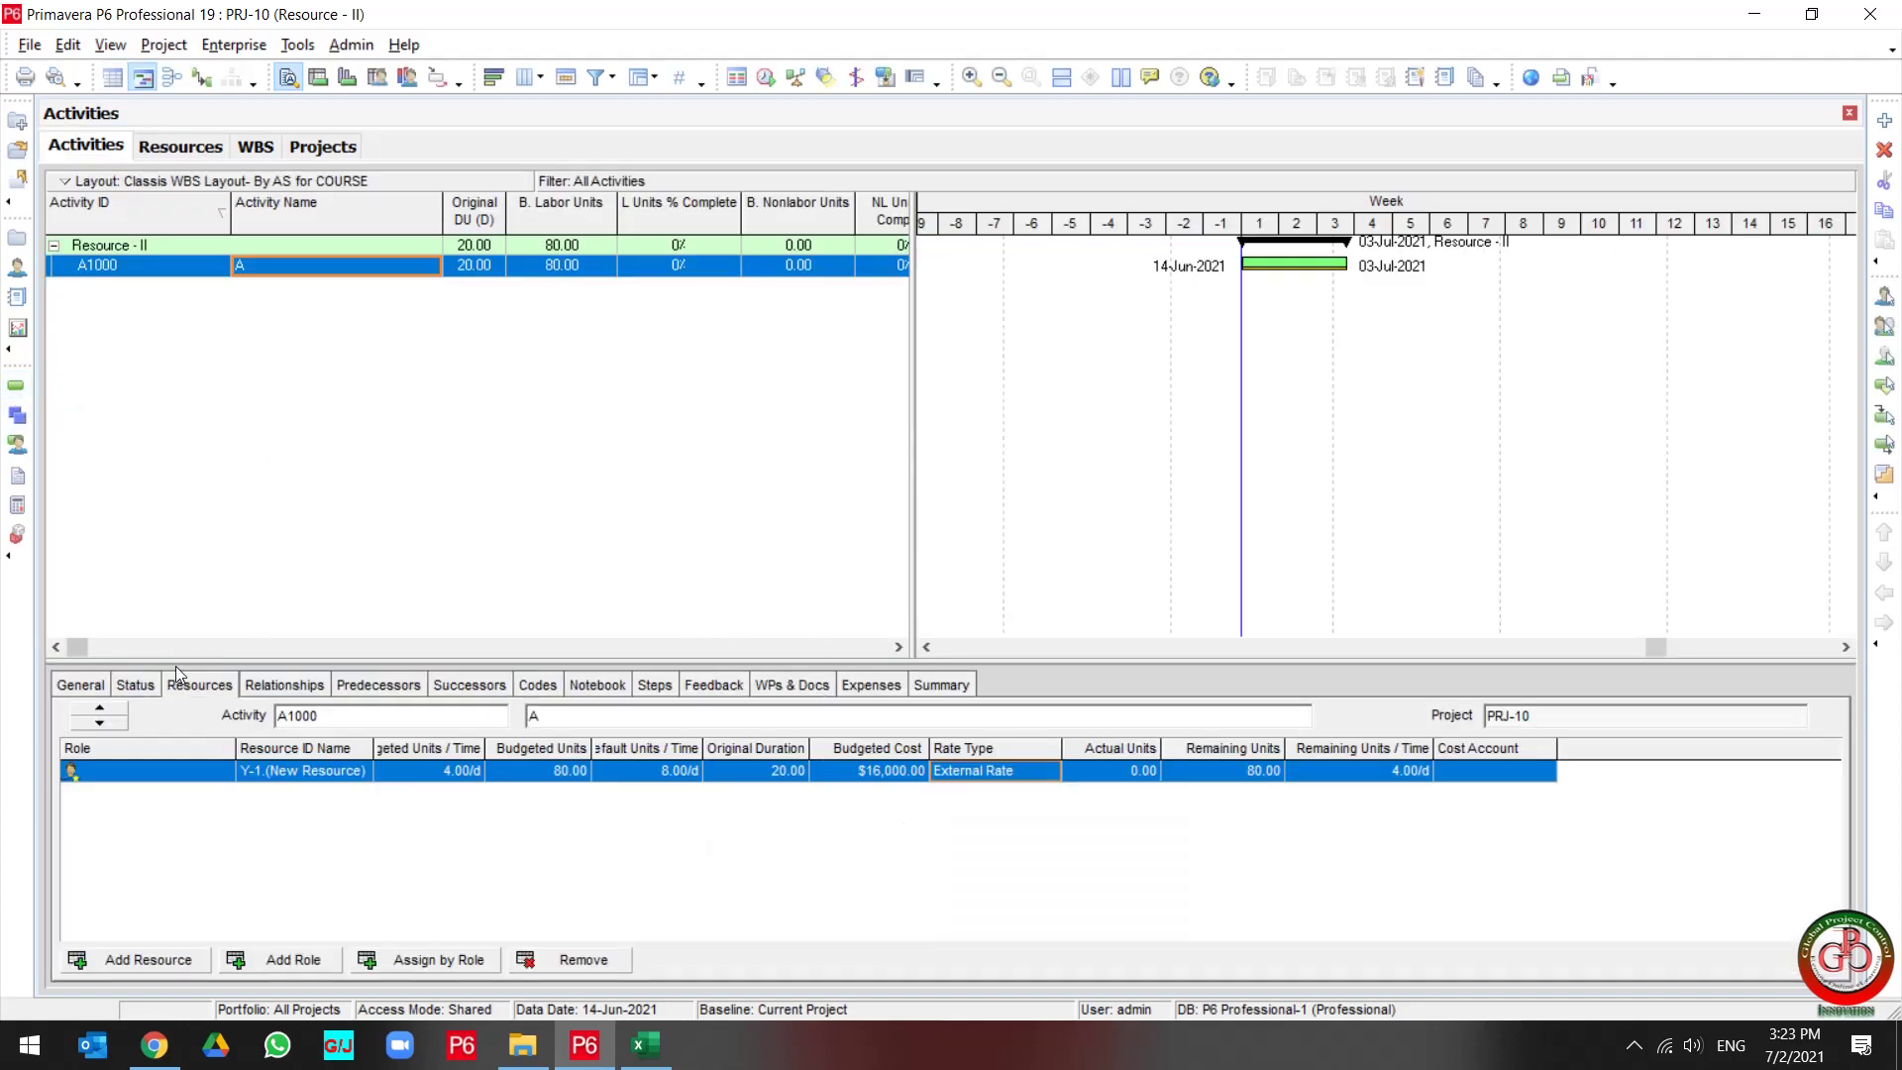
Mark activity A1000 as started and show Labor Units in its status details.
left_click(134, 684)
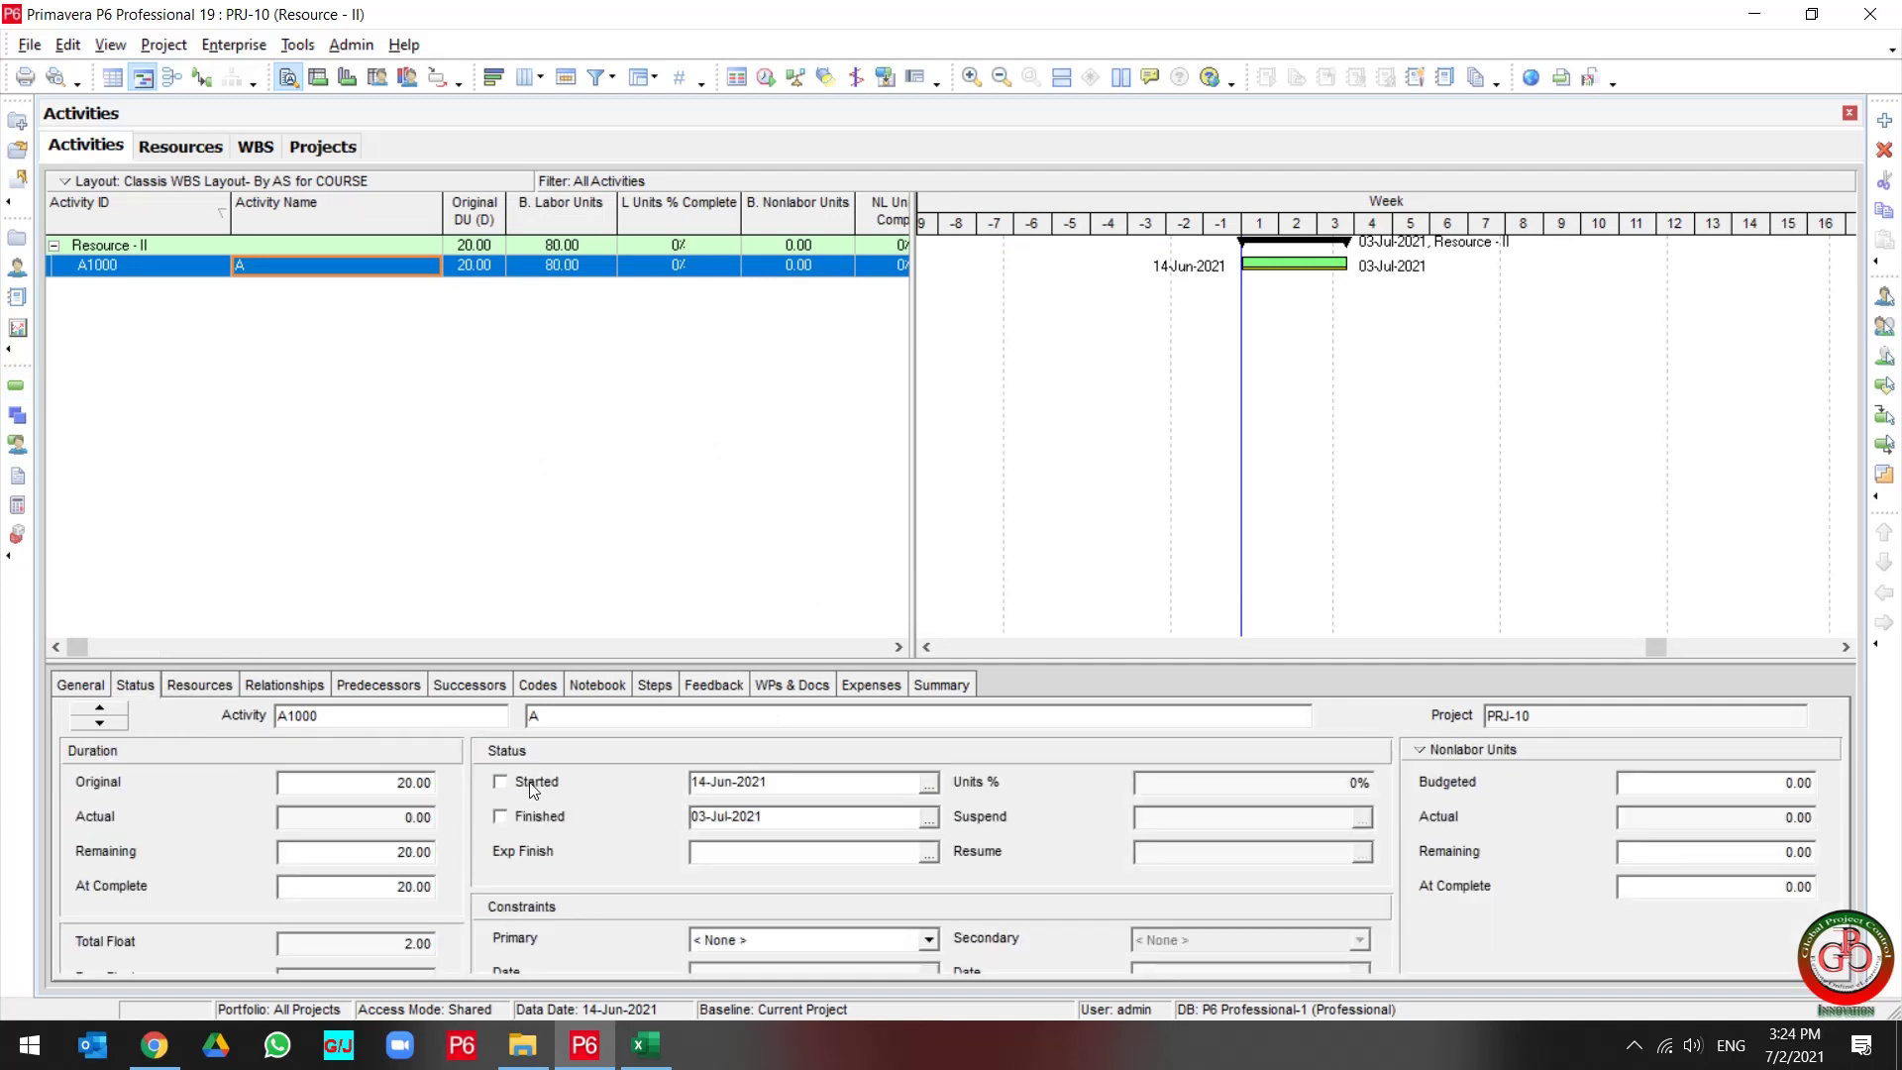
left_click(501, 782)
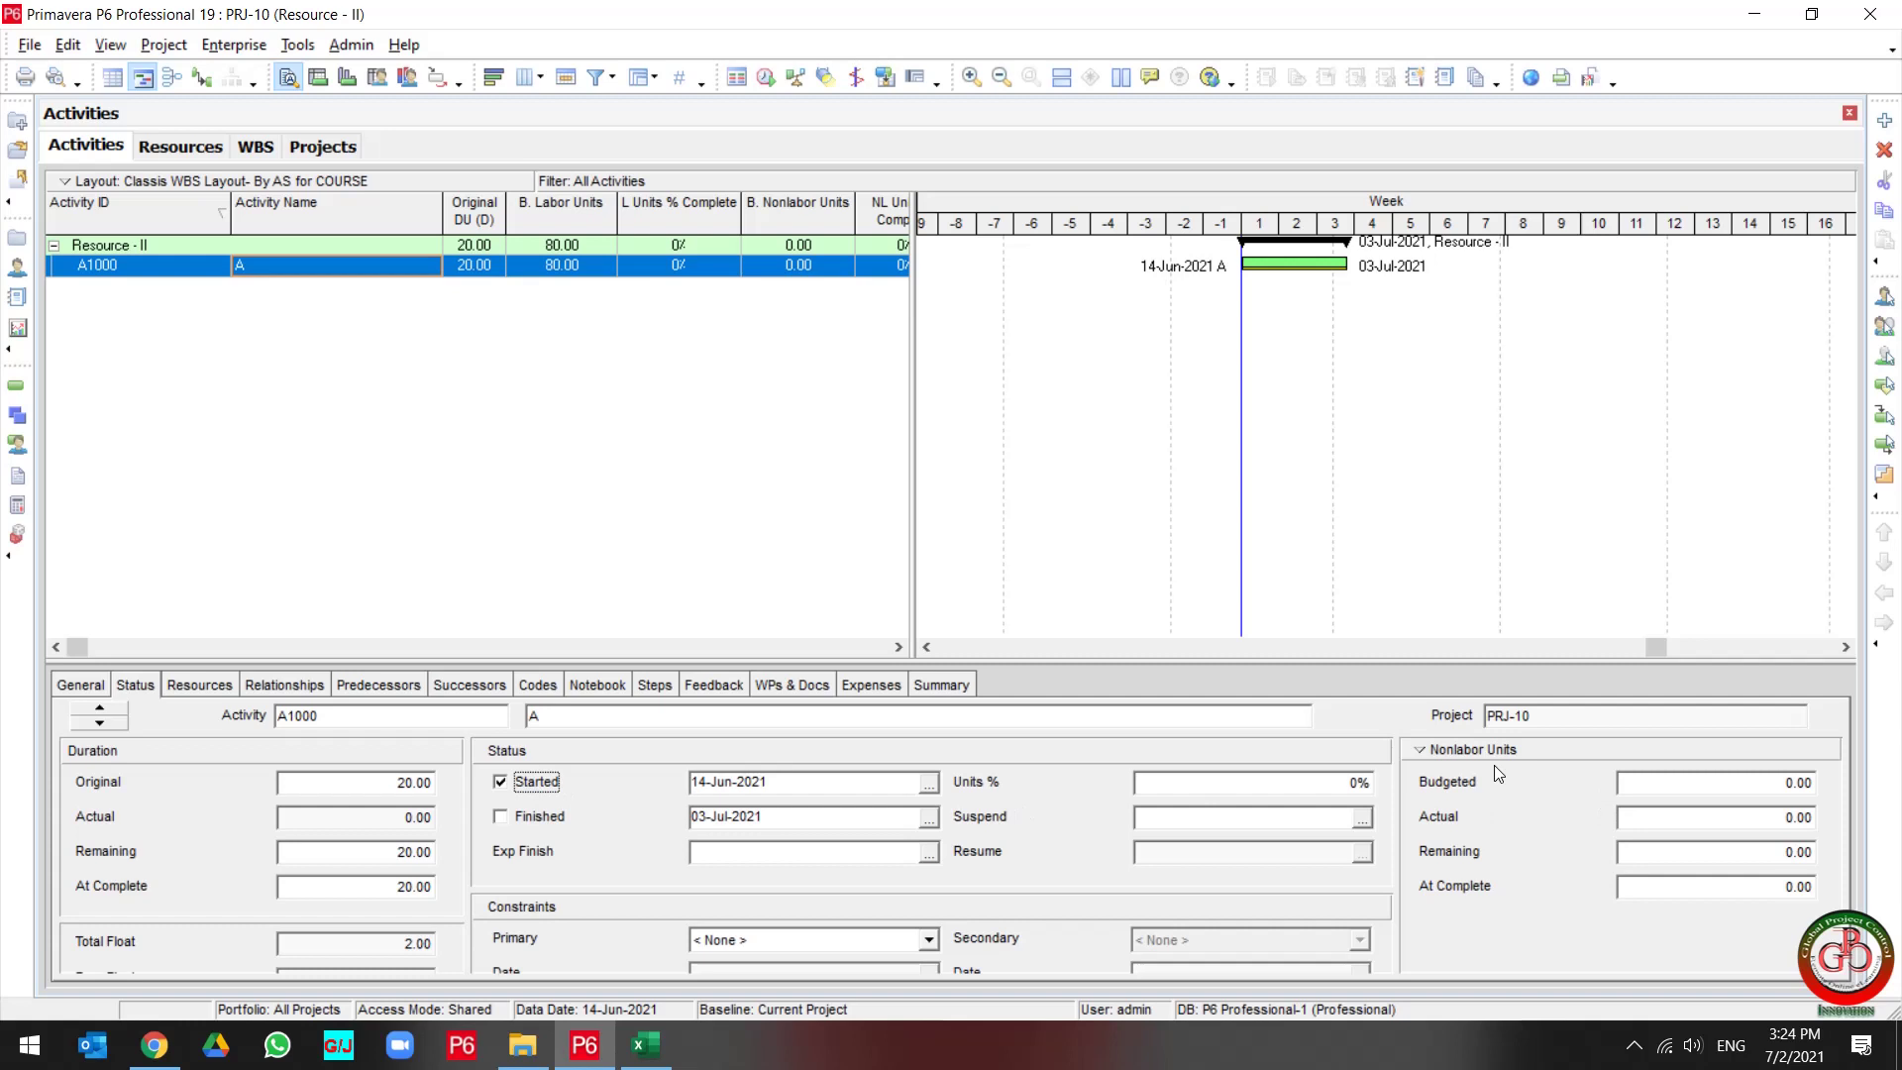
left_click(1457, 749)
left_click(1451, 782)
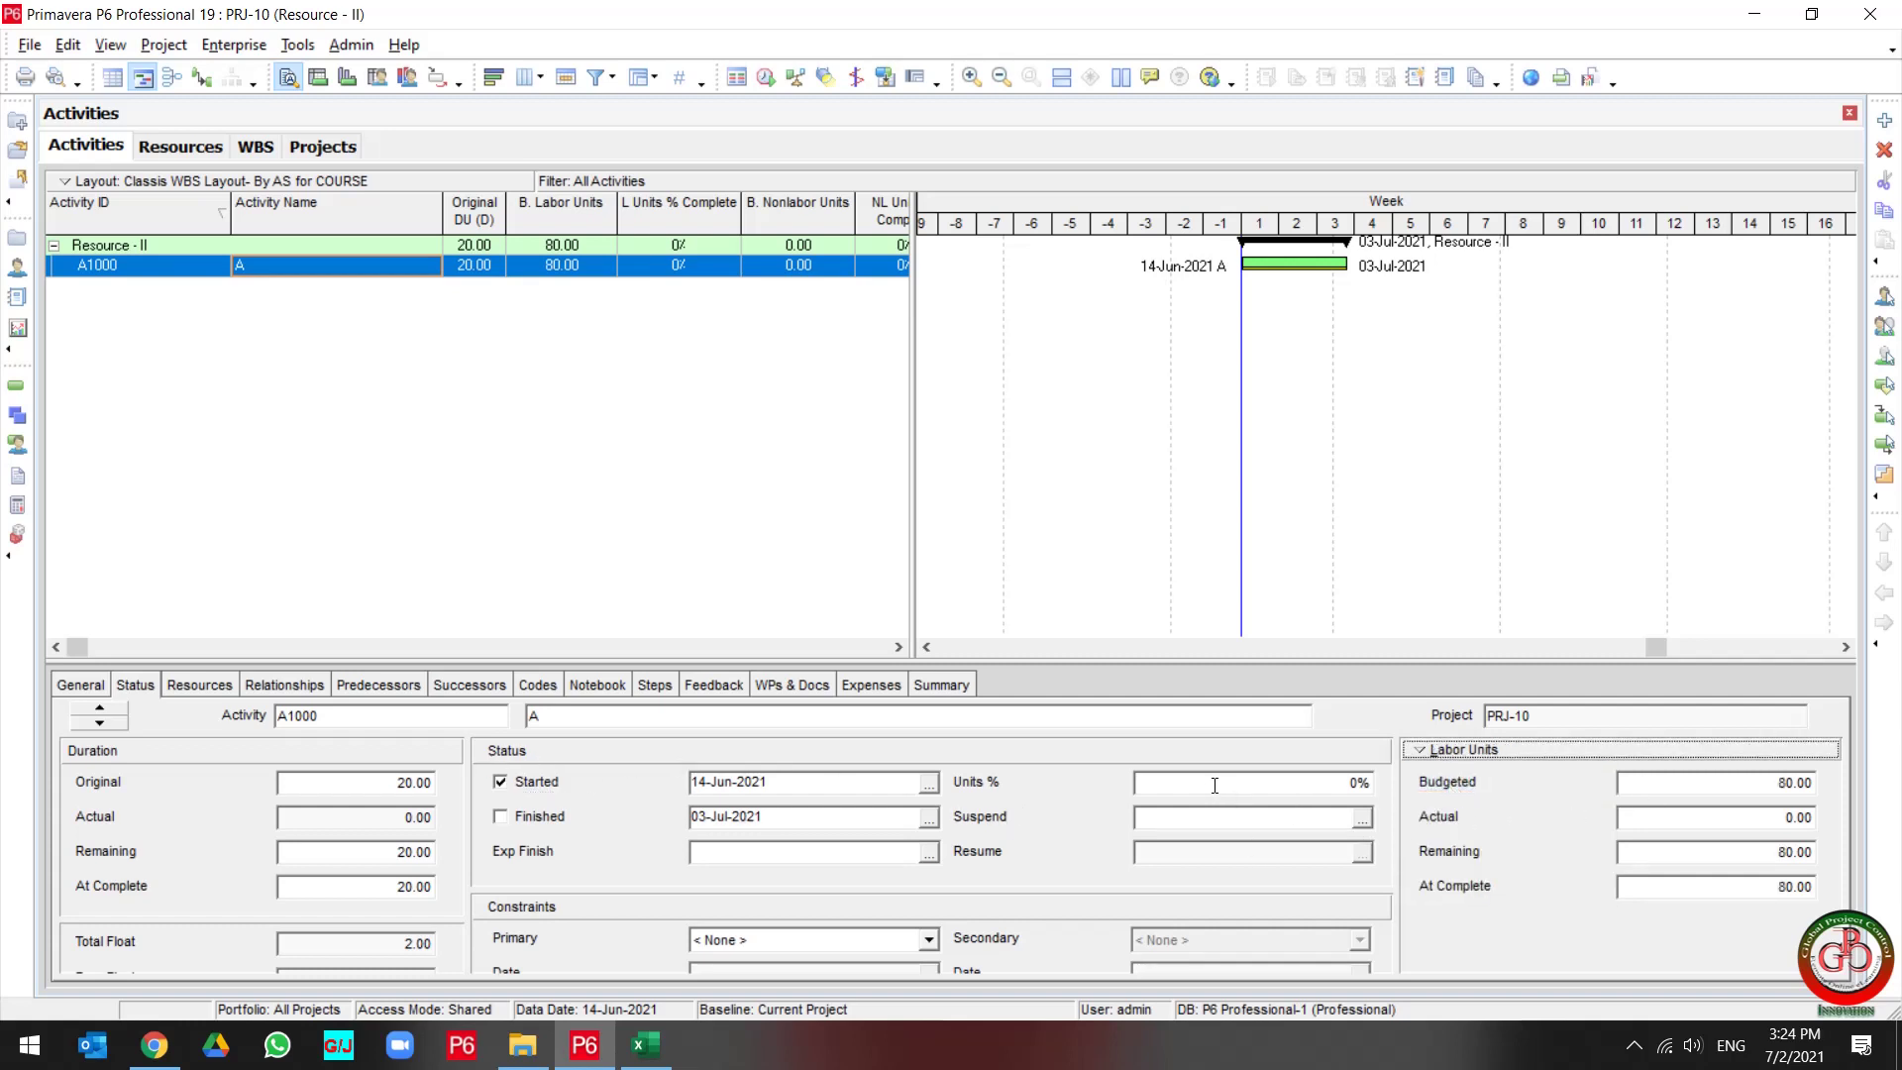
Record 10 actual units on A1000's Y-1 resource assignment.
left_click(206, 692)
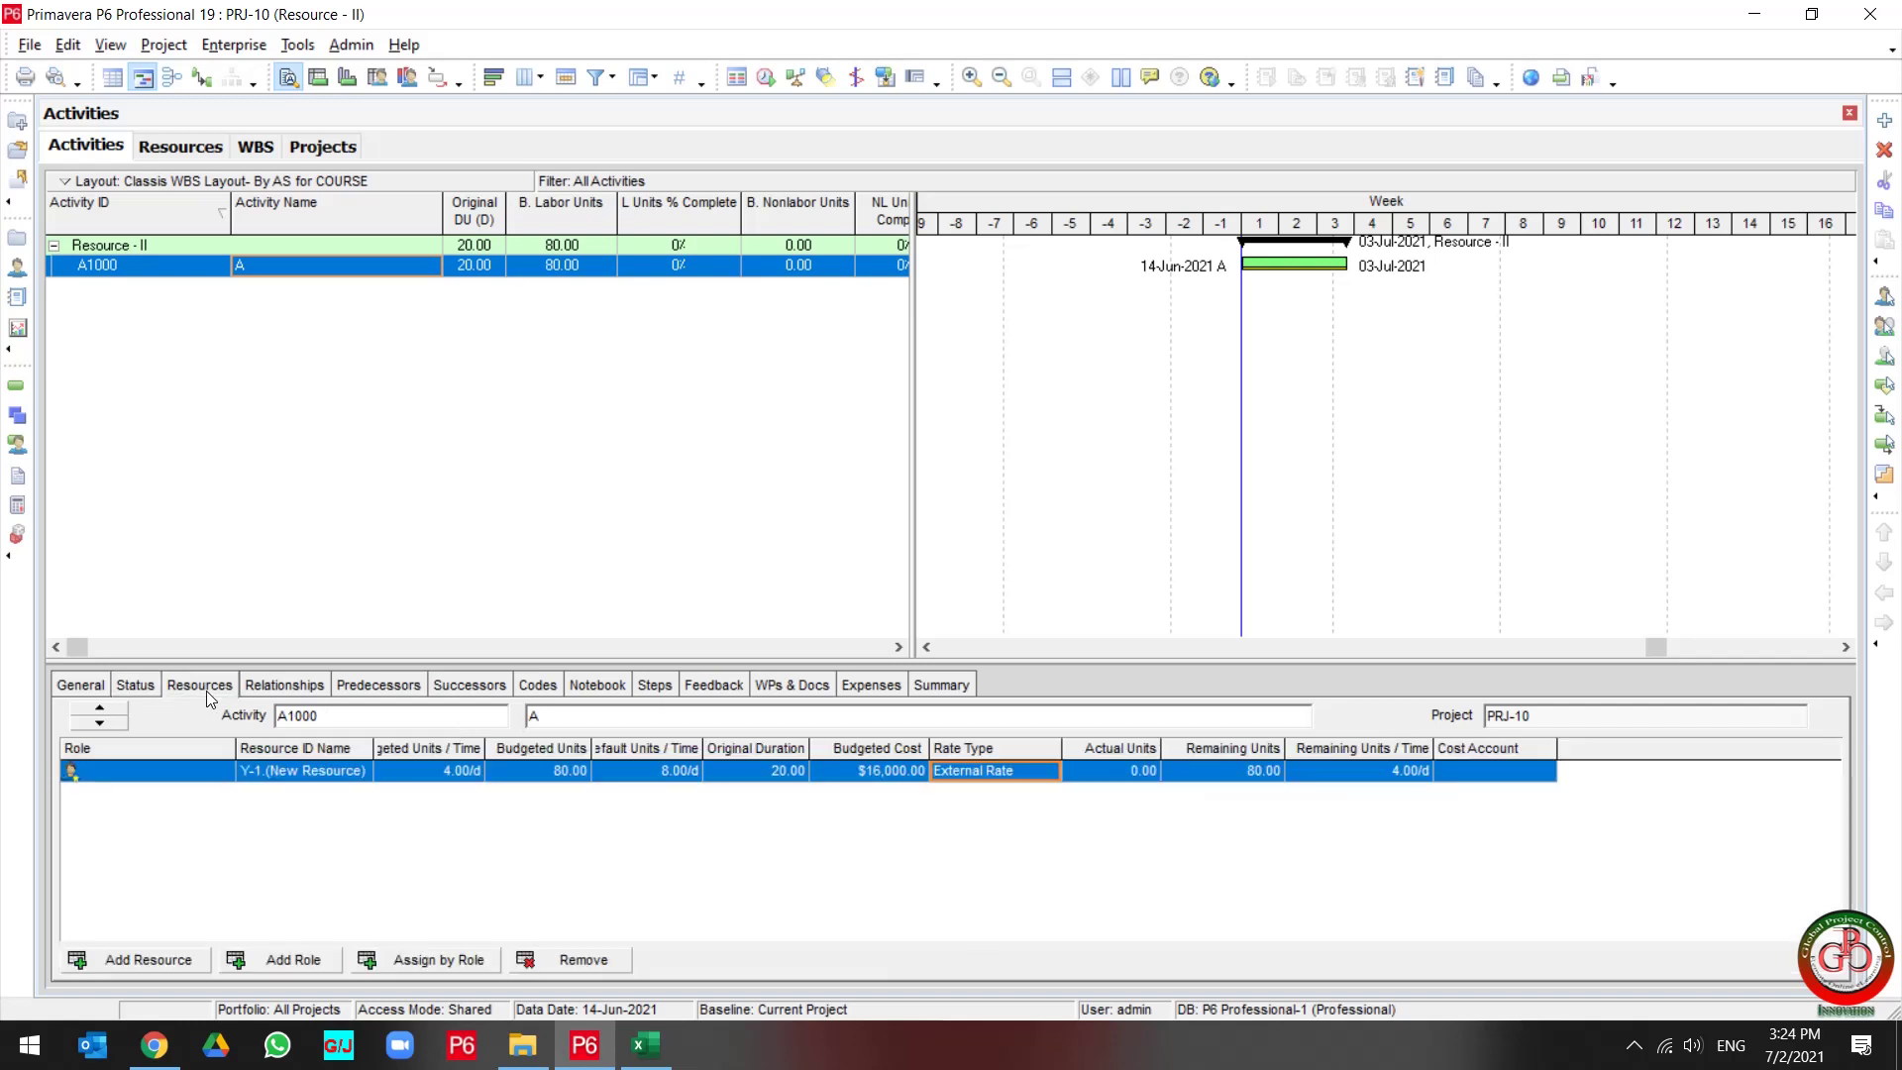
left_click(1119, 782)
left_click(1129, 784)
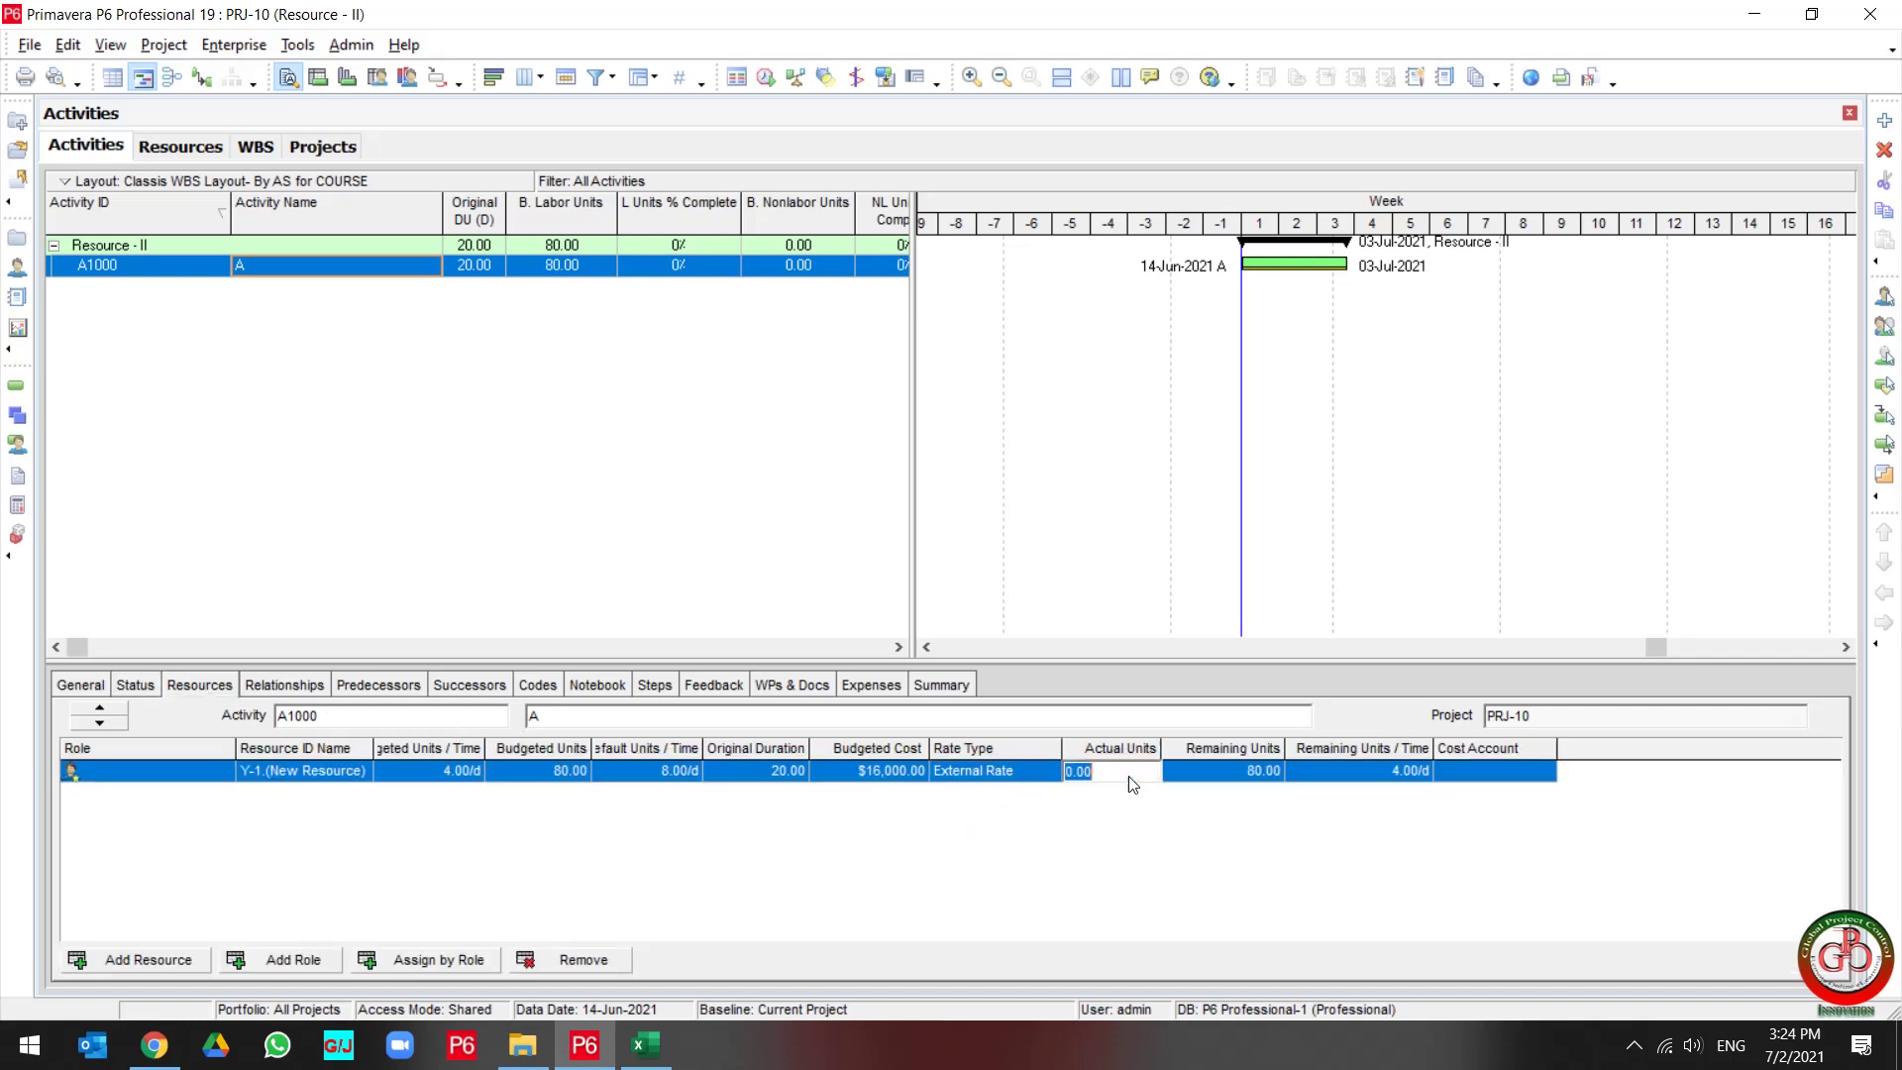
type("10")
key("Return")
Add an Actual Cost column placed right after Actual Units in the assignment table.
right_click(1129, 834)
left_click(1154, 848)
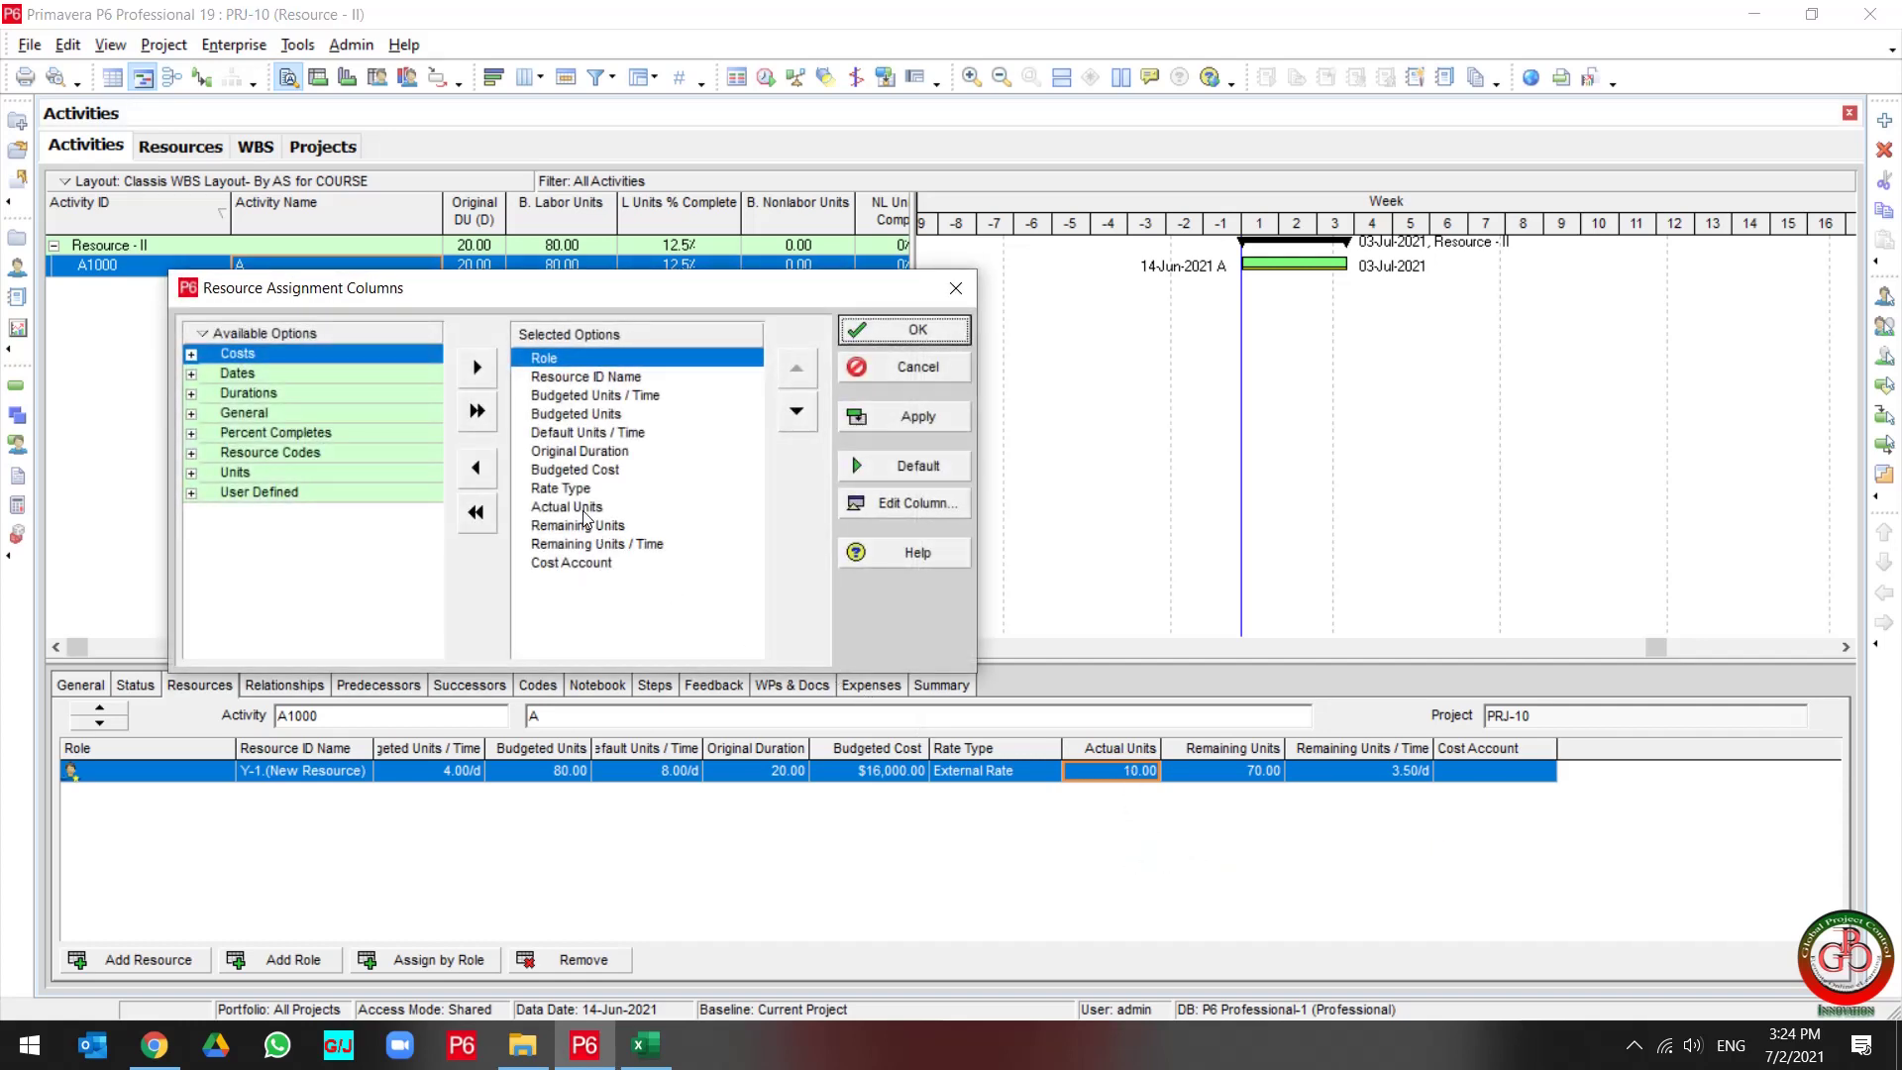
double_click(253, 357)
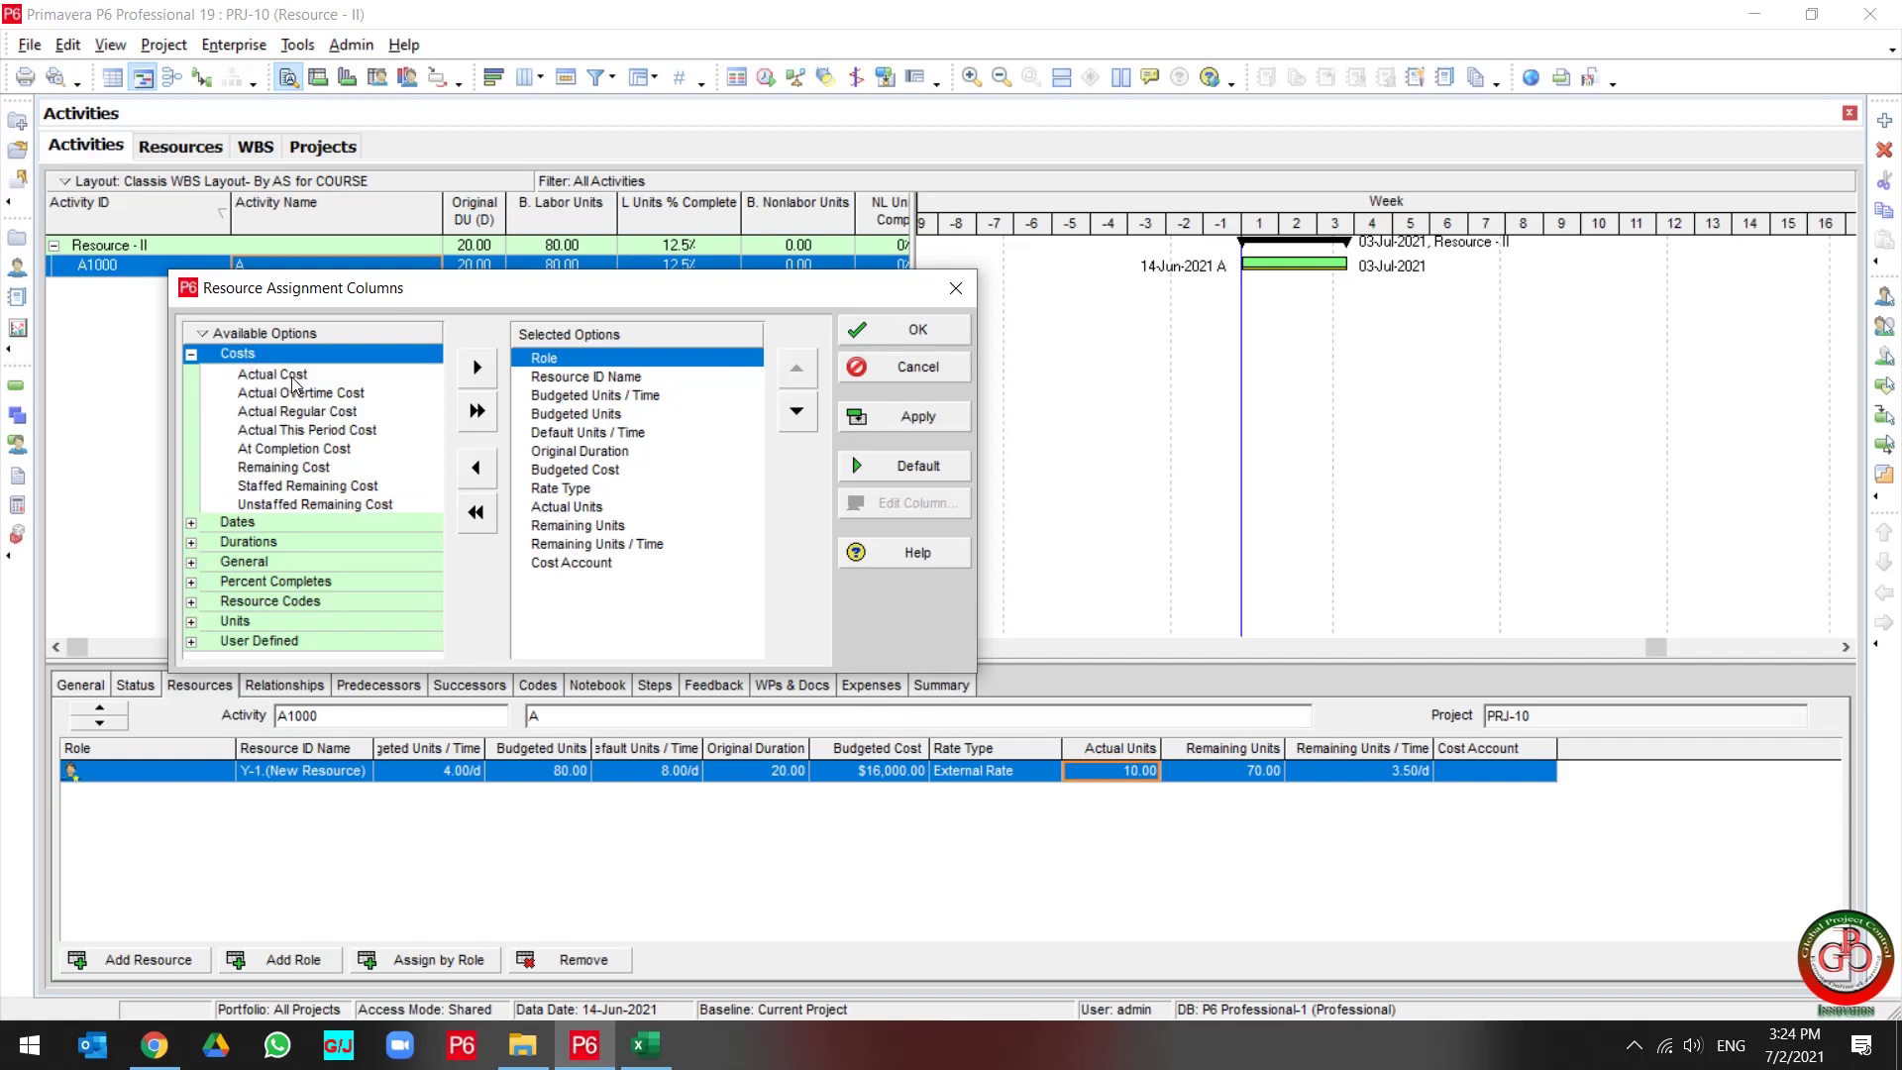
left_click(287, 374)
double_click(292, 376)
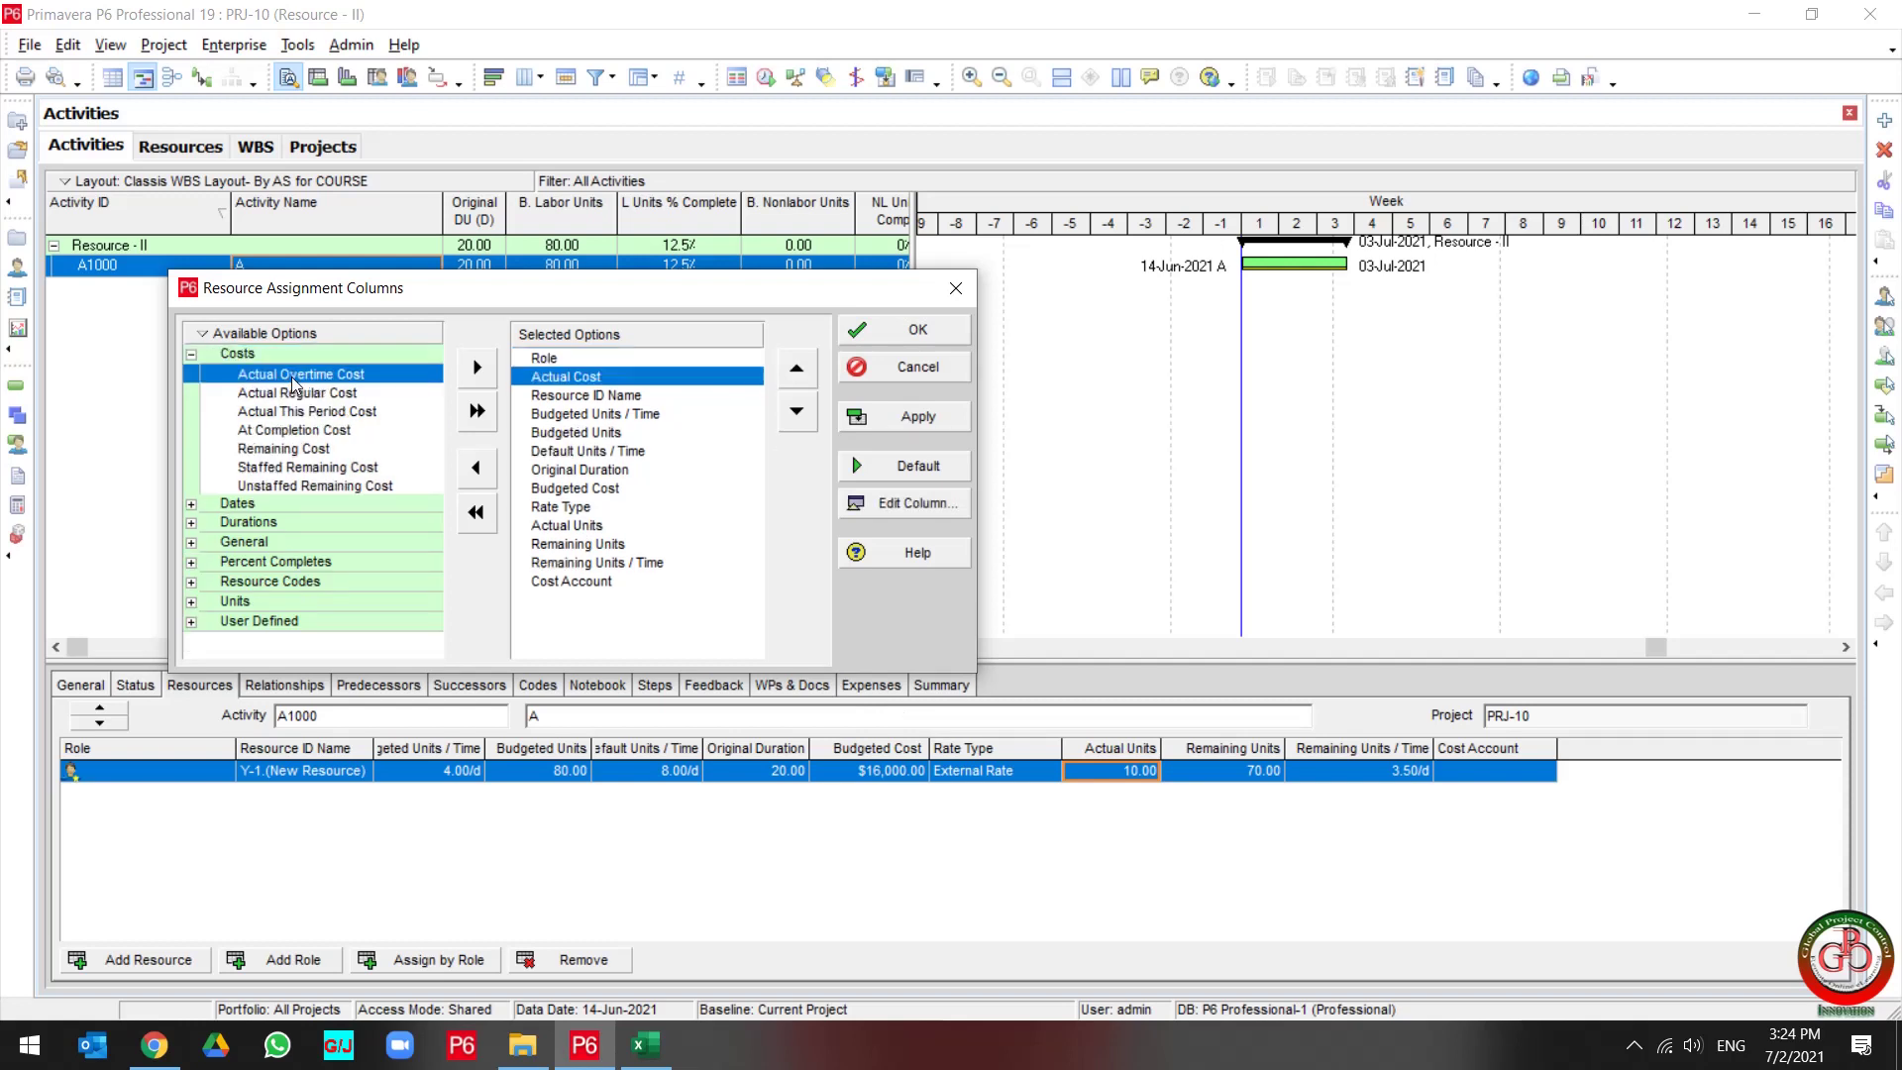
left_click(801, 416)
left_click(801, 416)
left_click(801, 416)
left_click(808, 423)
left_click(809, 423)
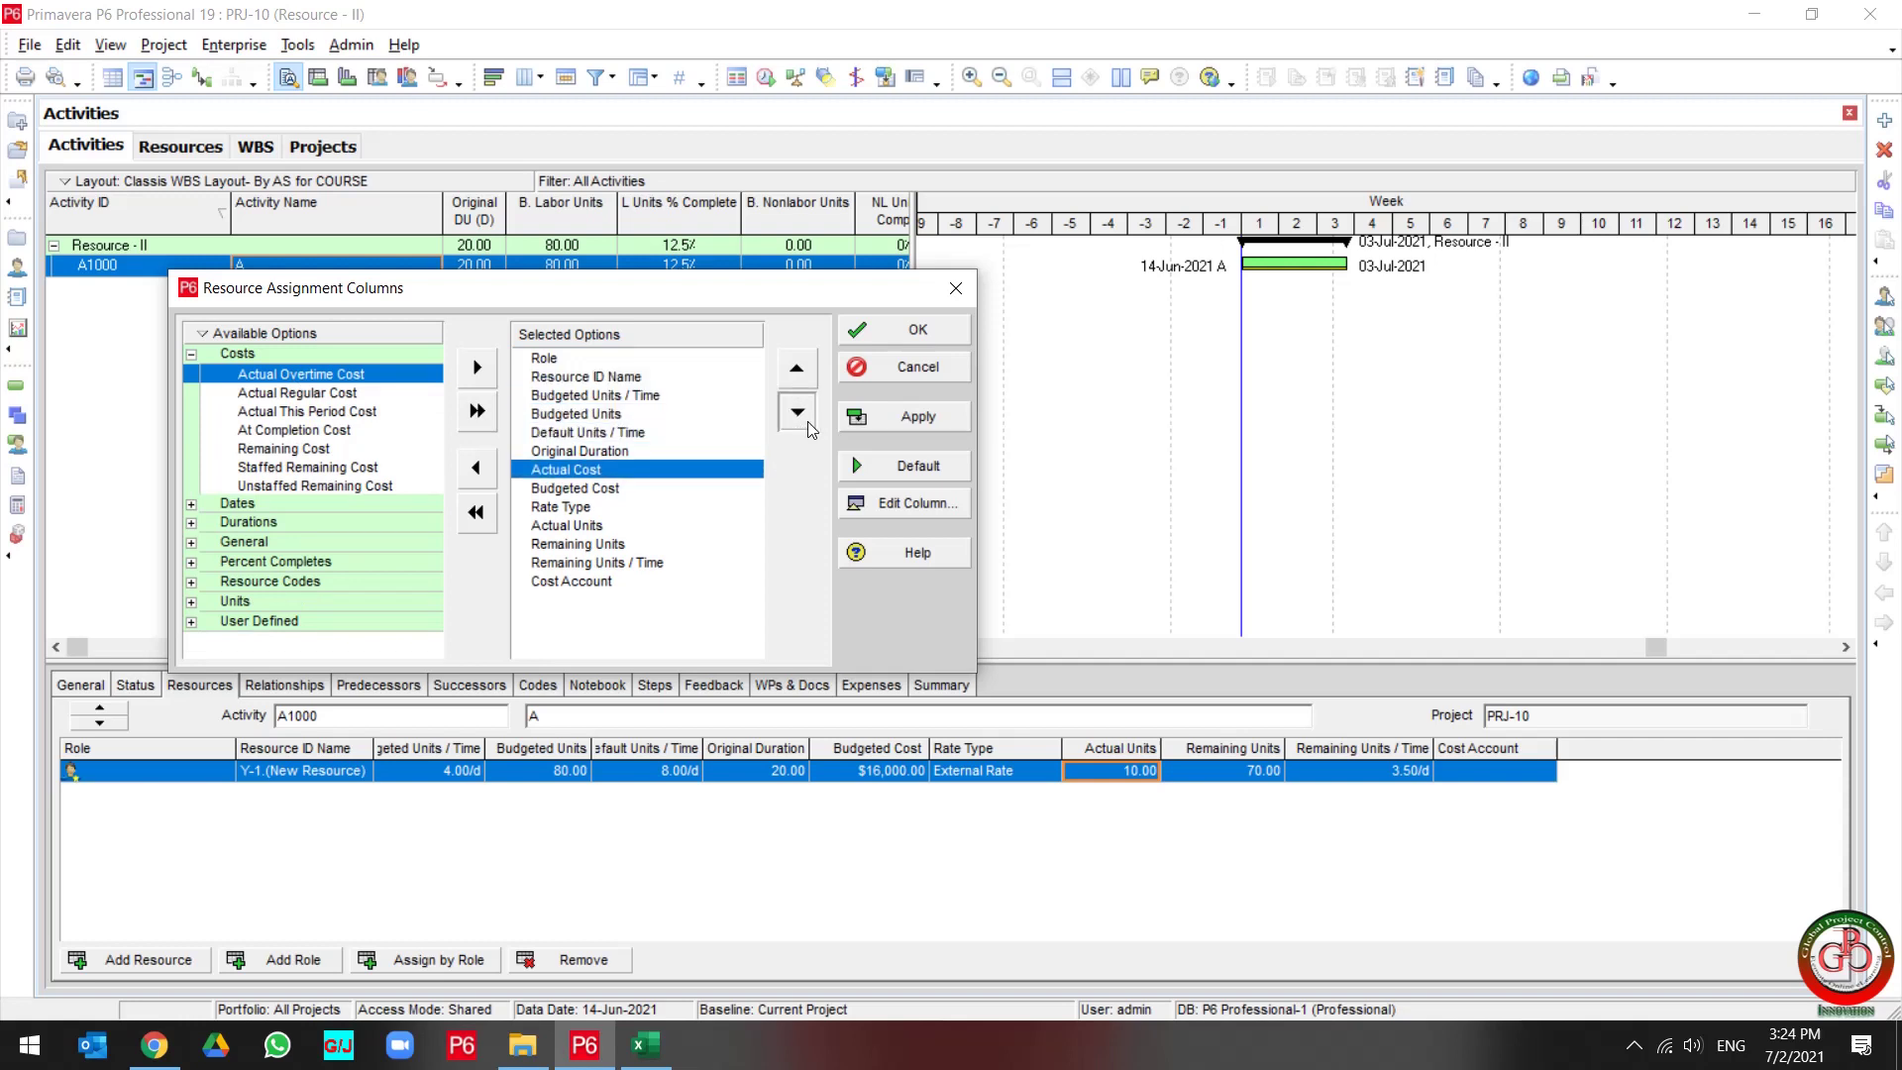
left_click(808, 423)
left_click(809, 423)
left_click(810, 424)
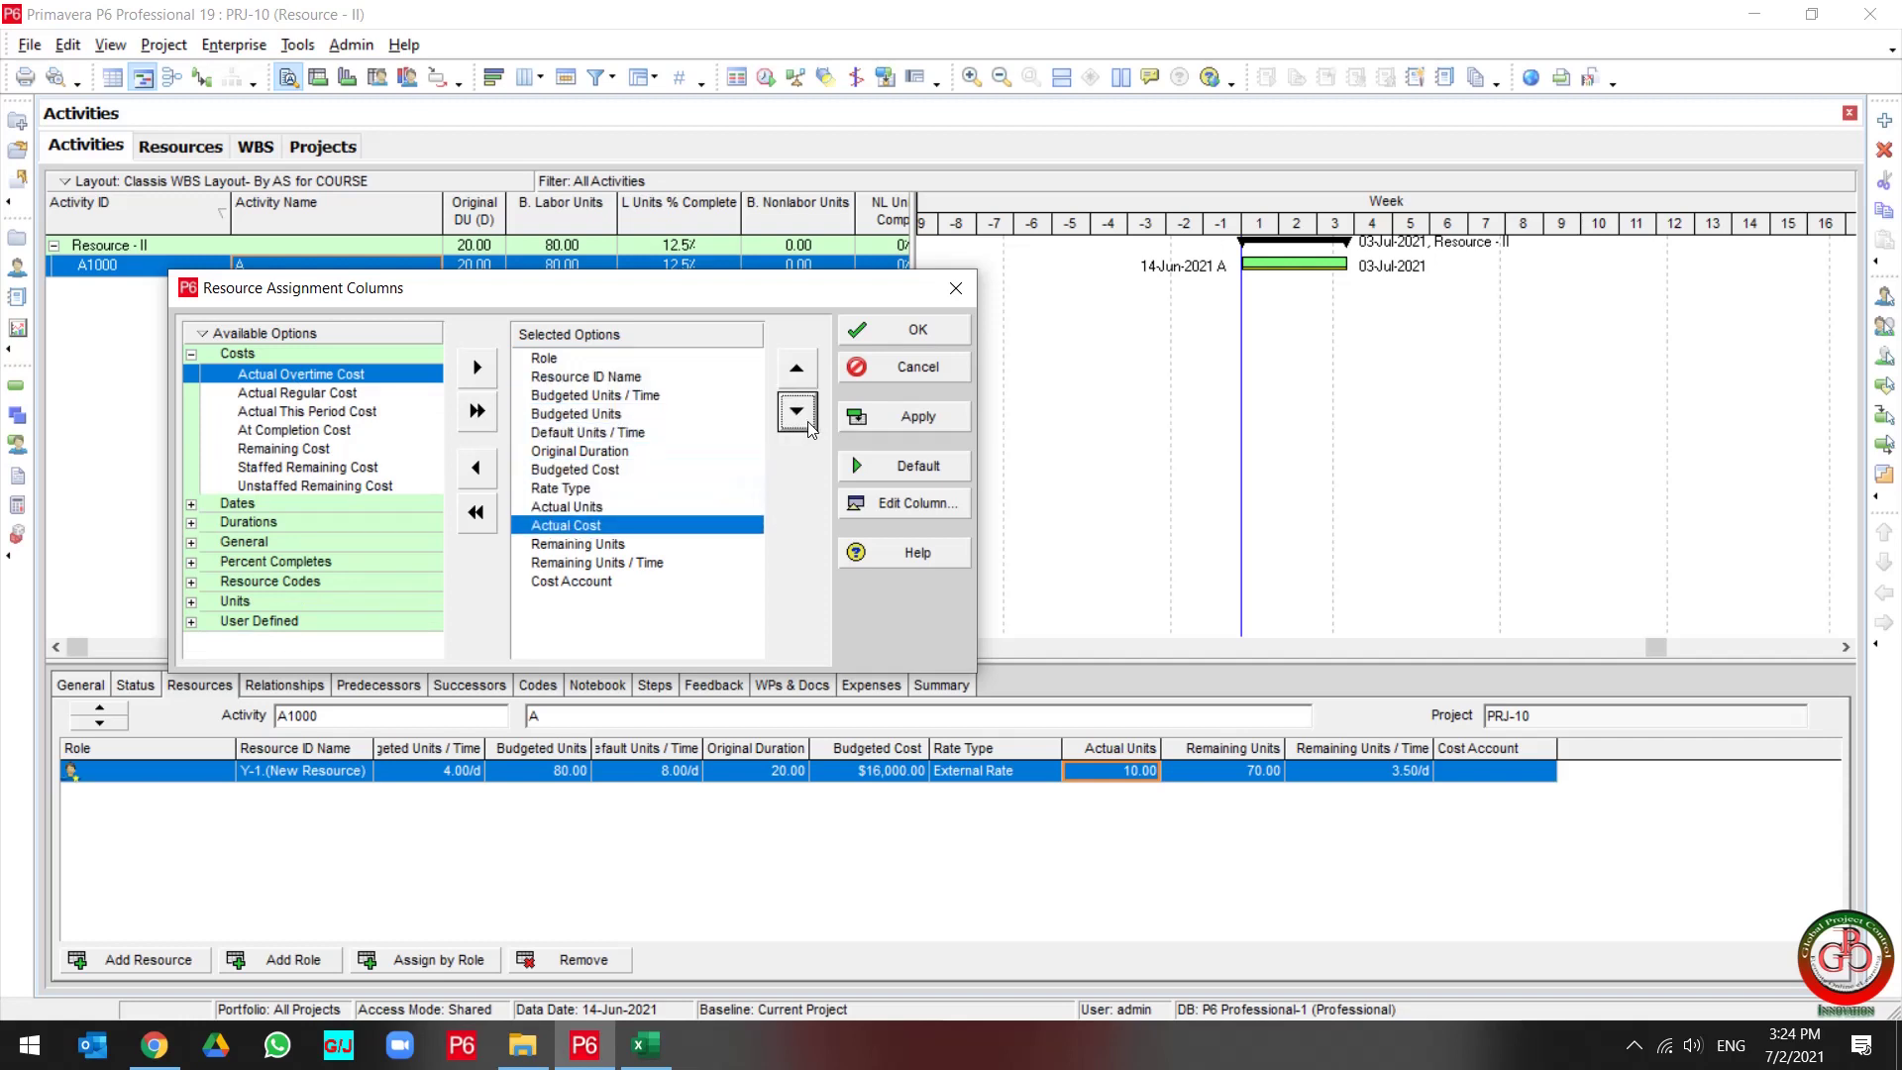
left_click(897, 416)
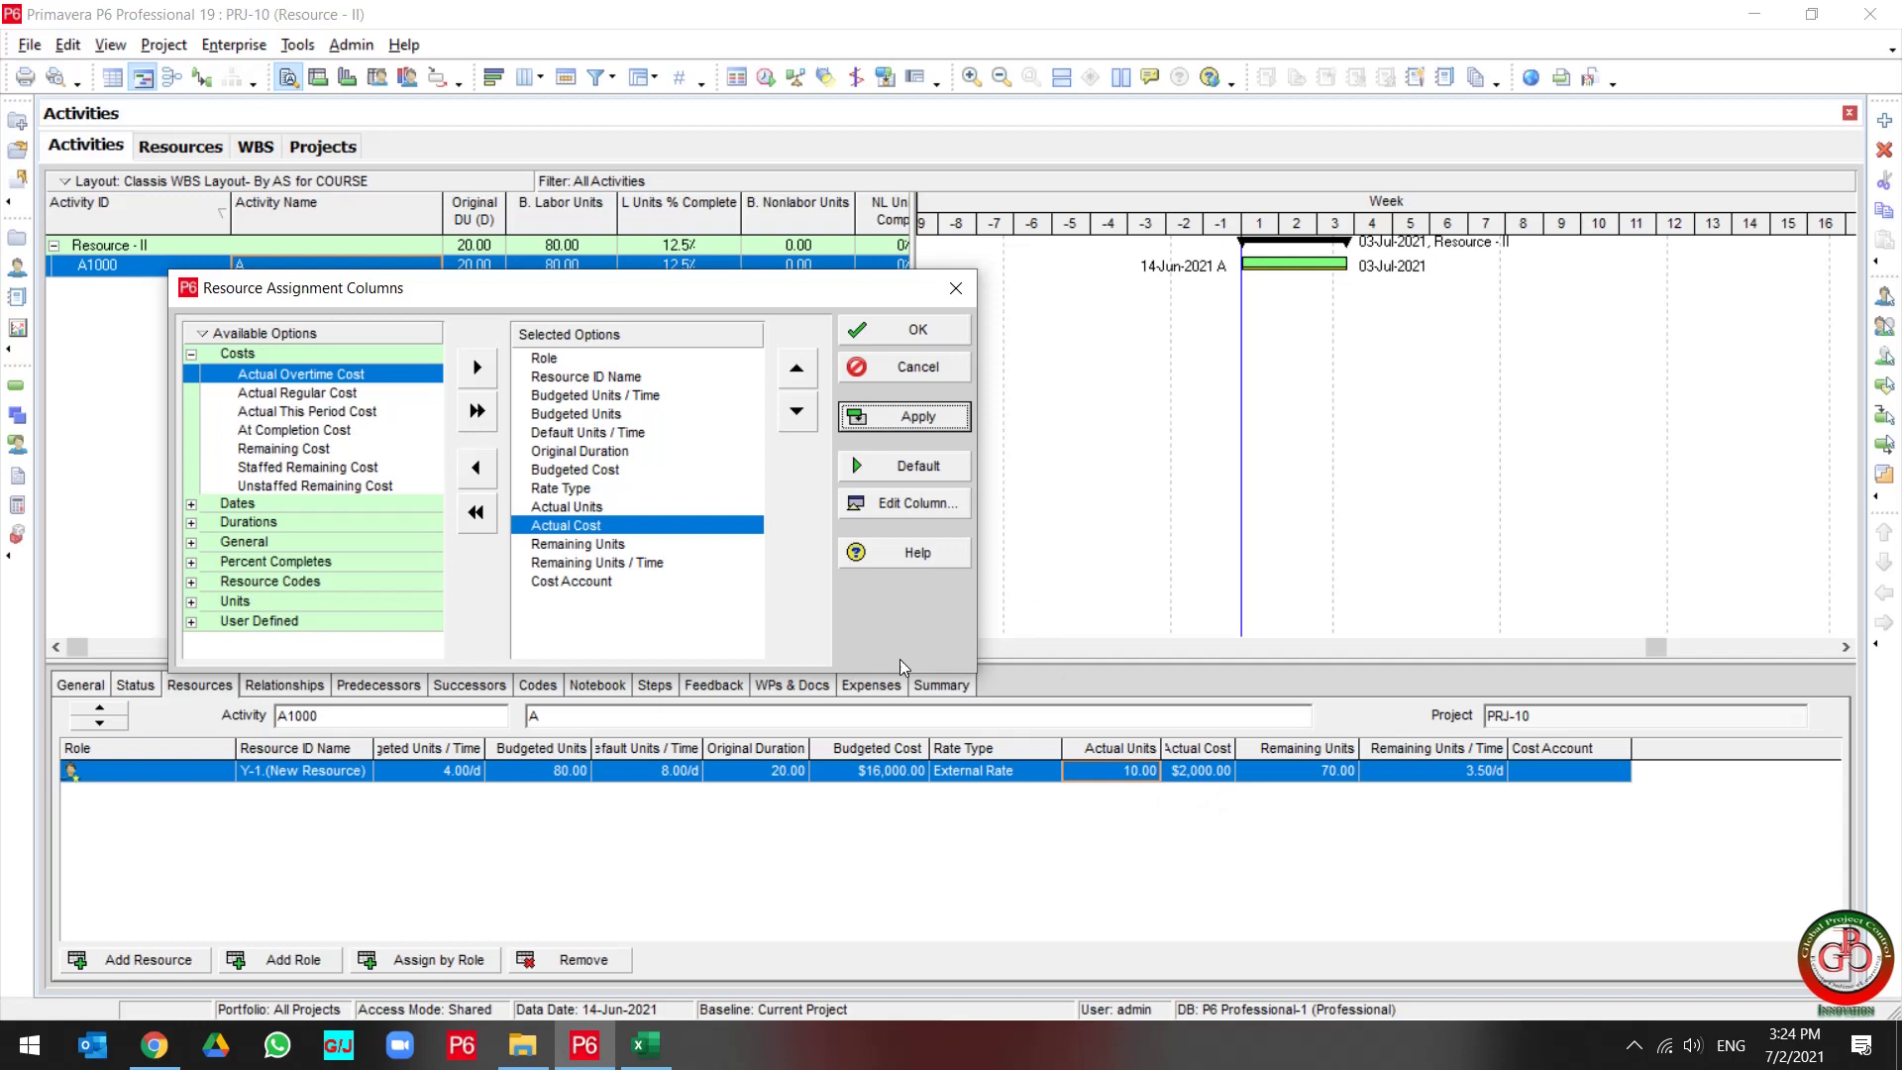
Add Actual Overtime Cost and Actual Overtime Units columns, with Overtime Units above Actual Cost.
left_click(335, 377)
double_click(335, 377)
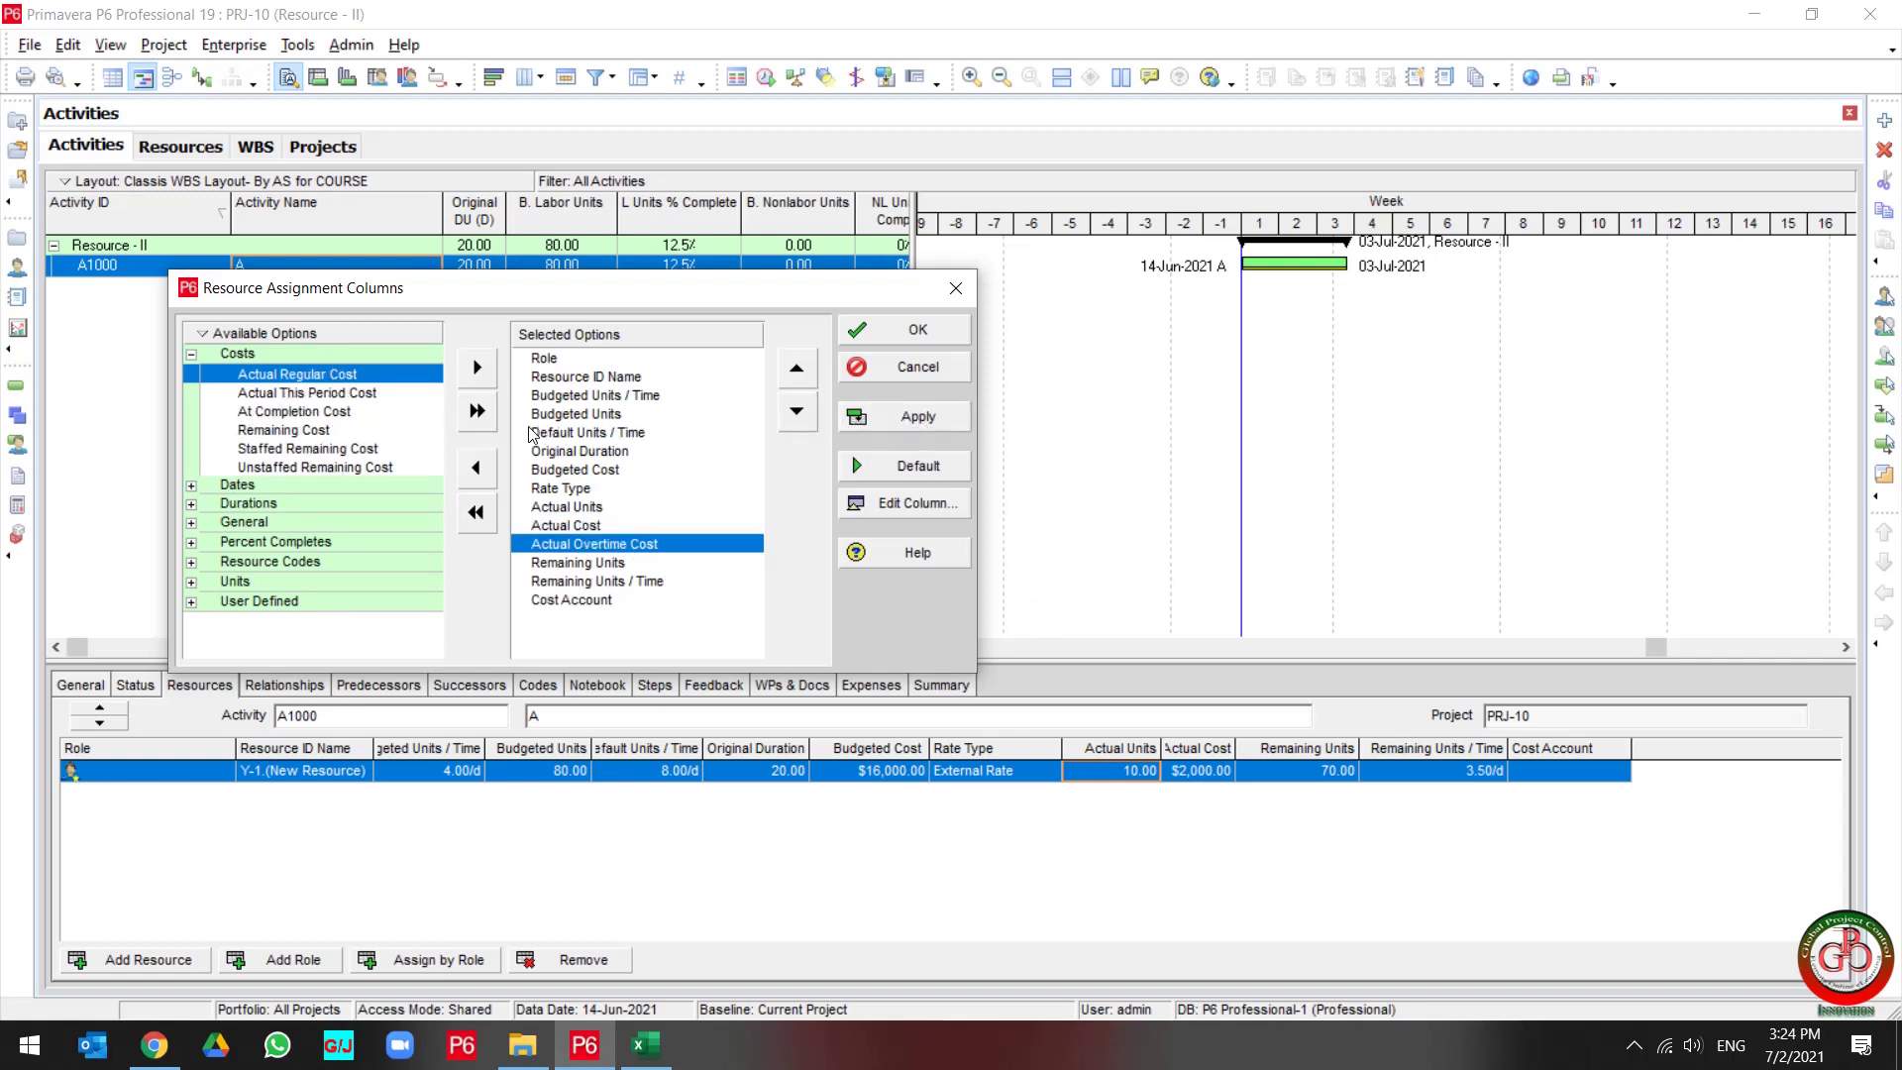
left_click(331, 434)
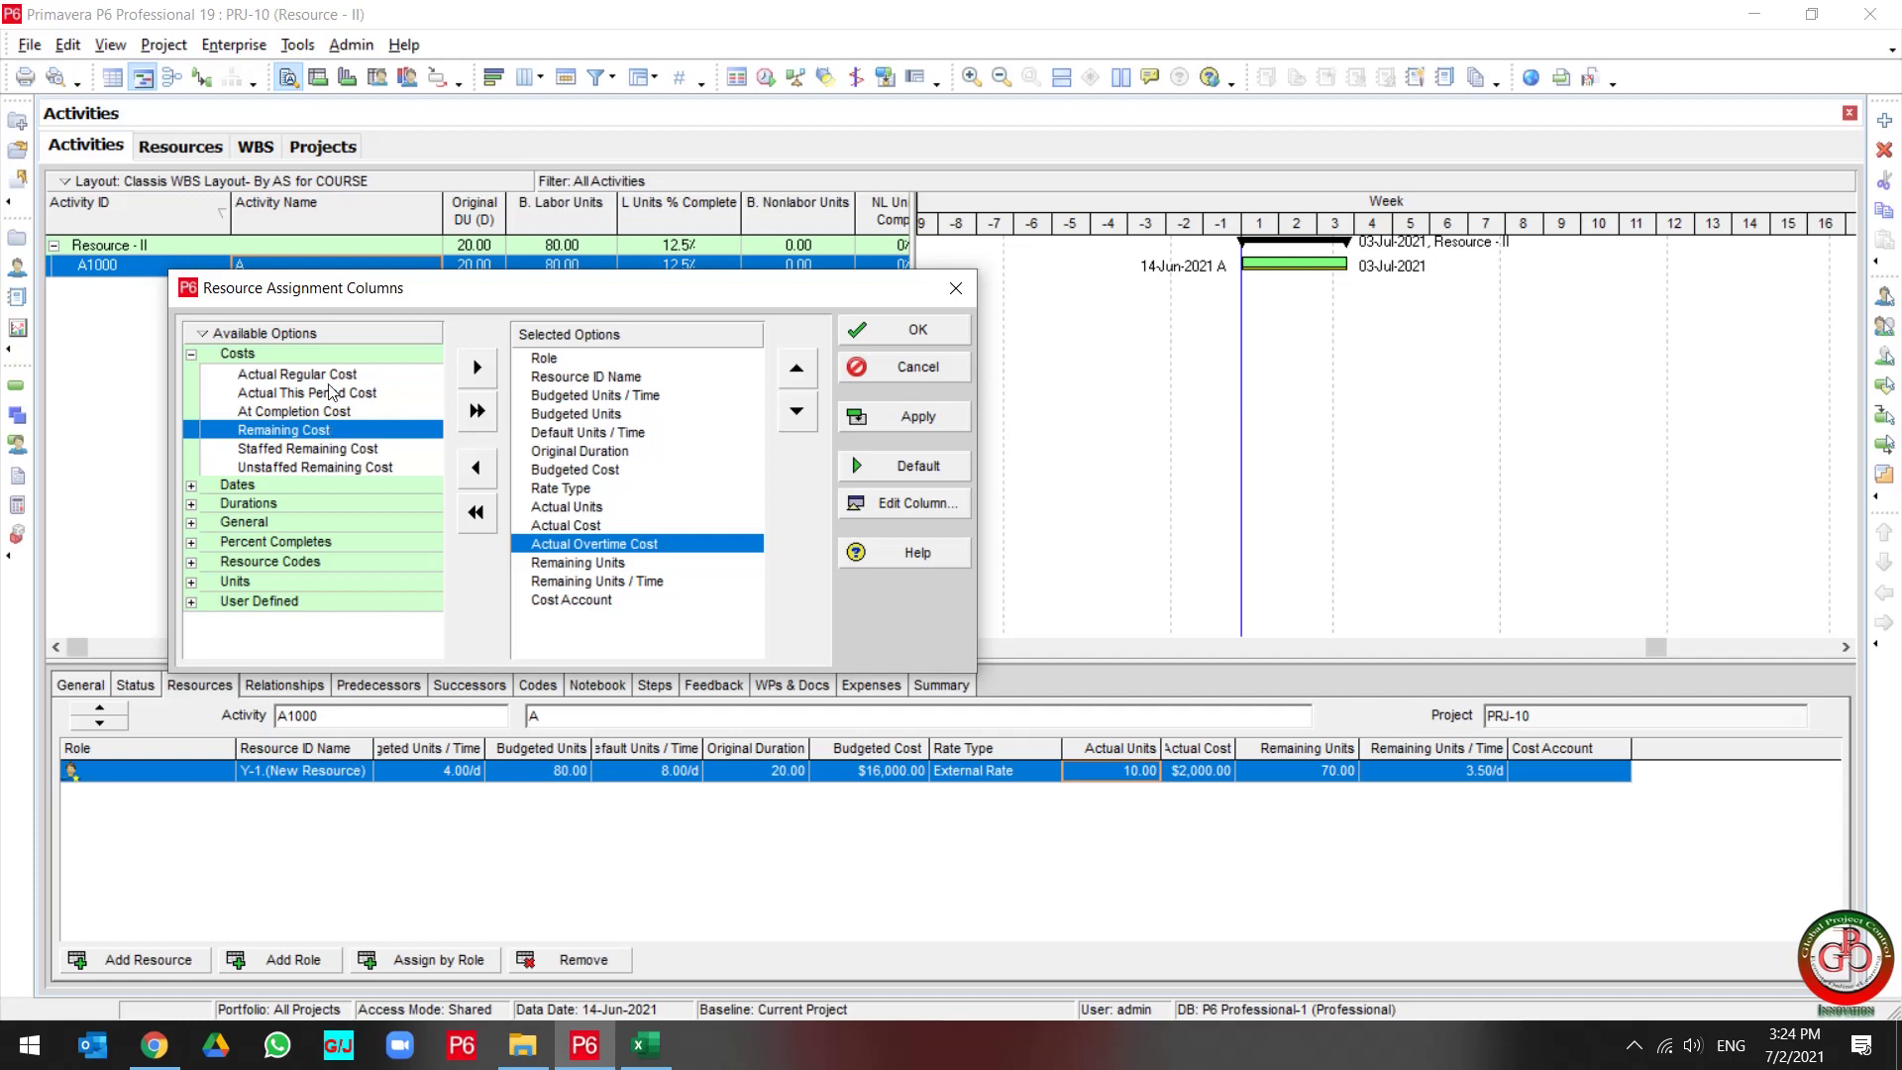
double_click(299, 354)
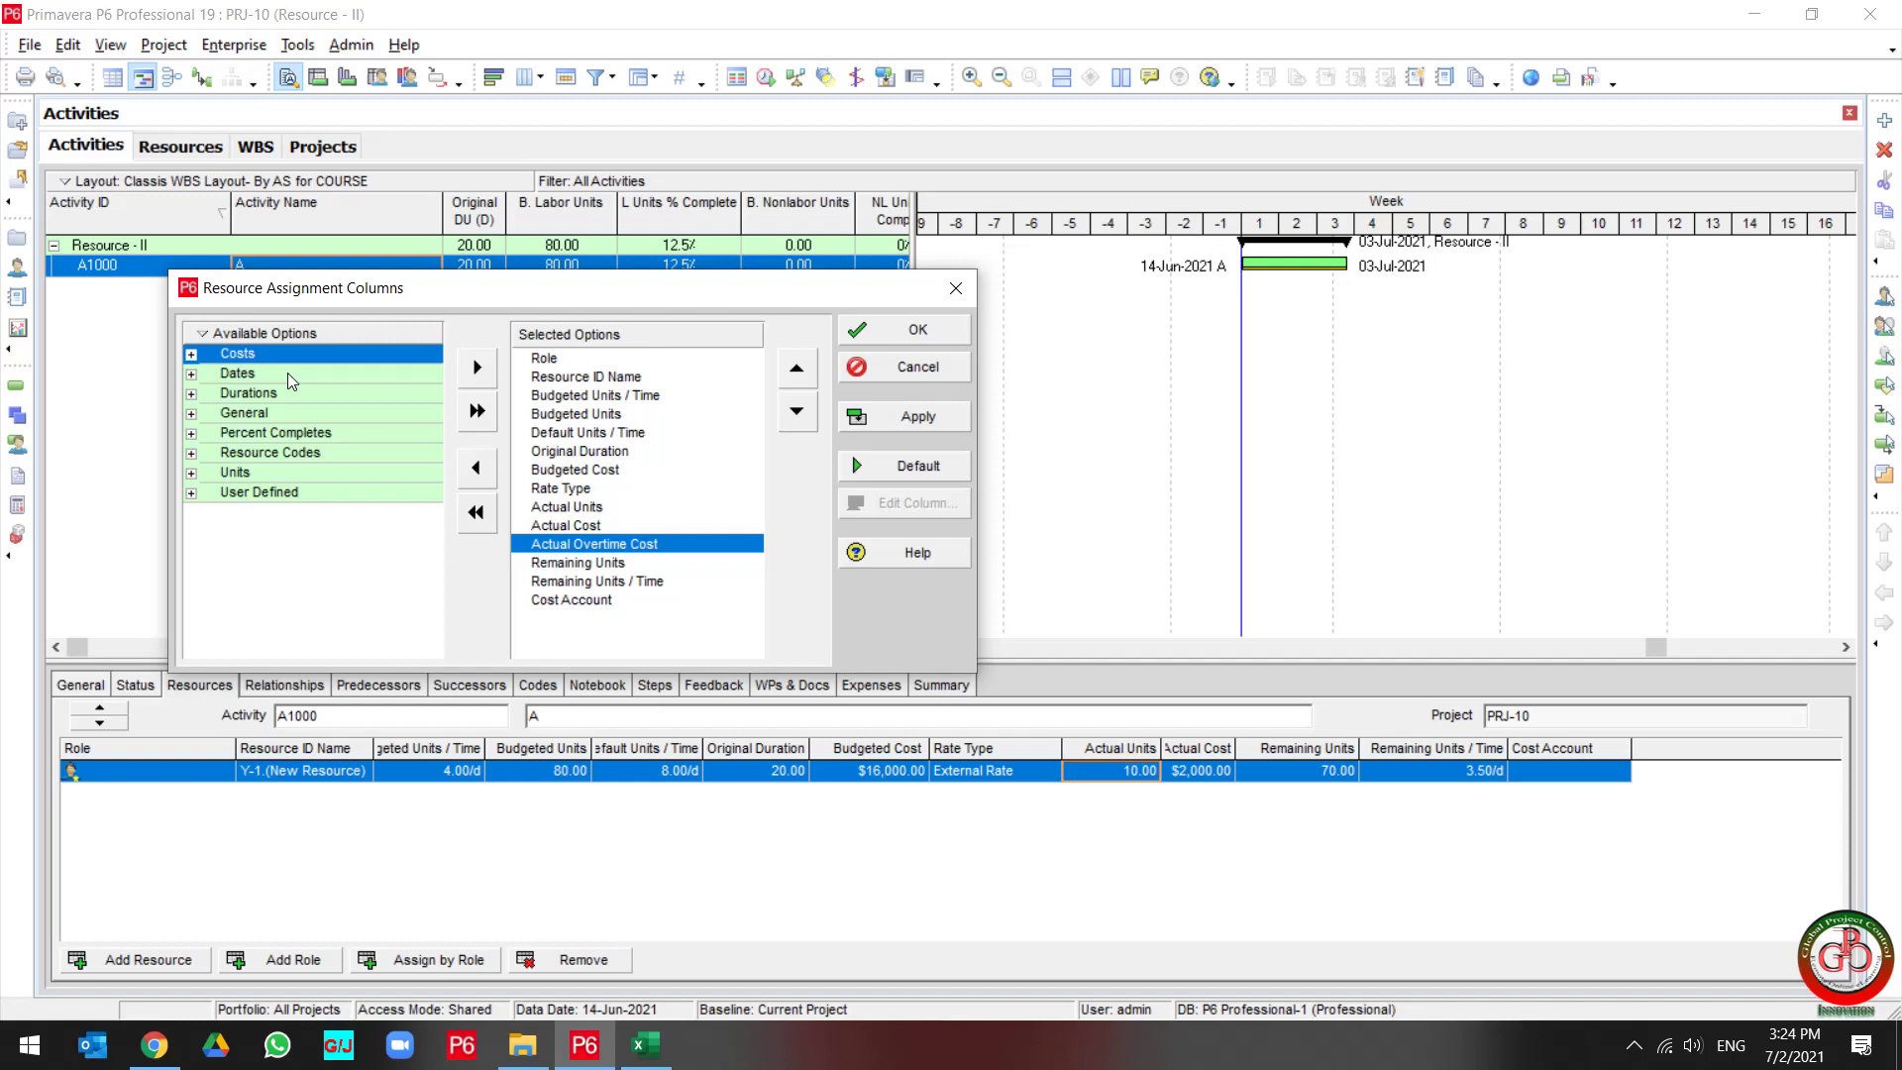
double_click(272, 475)
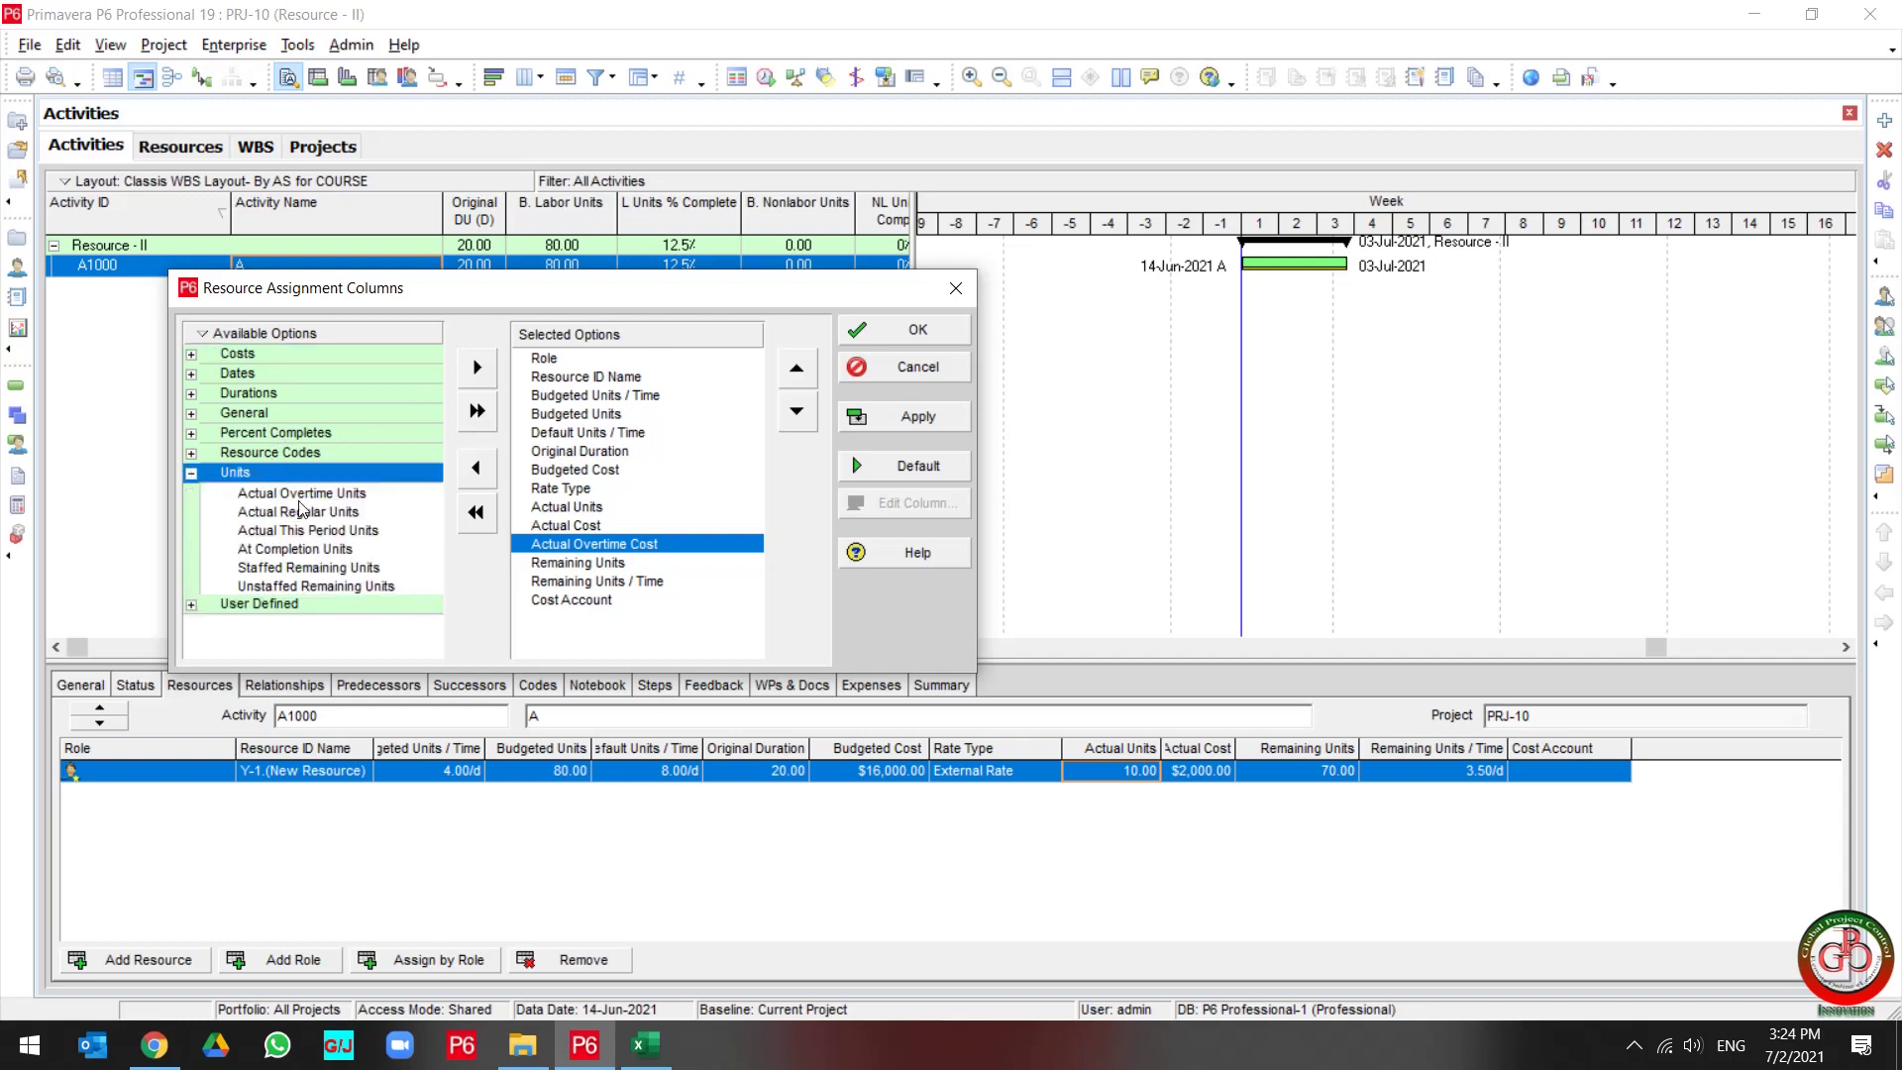
left_click(312, 495)
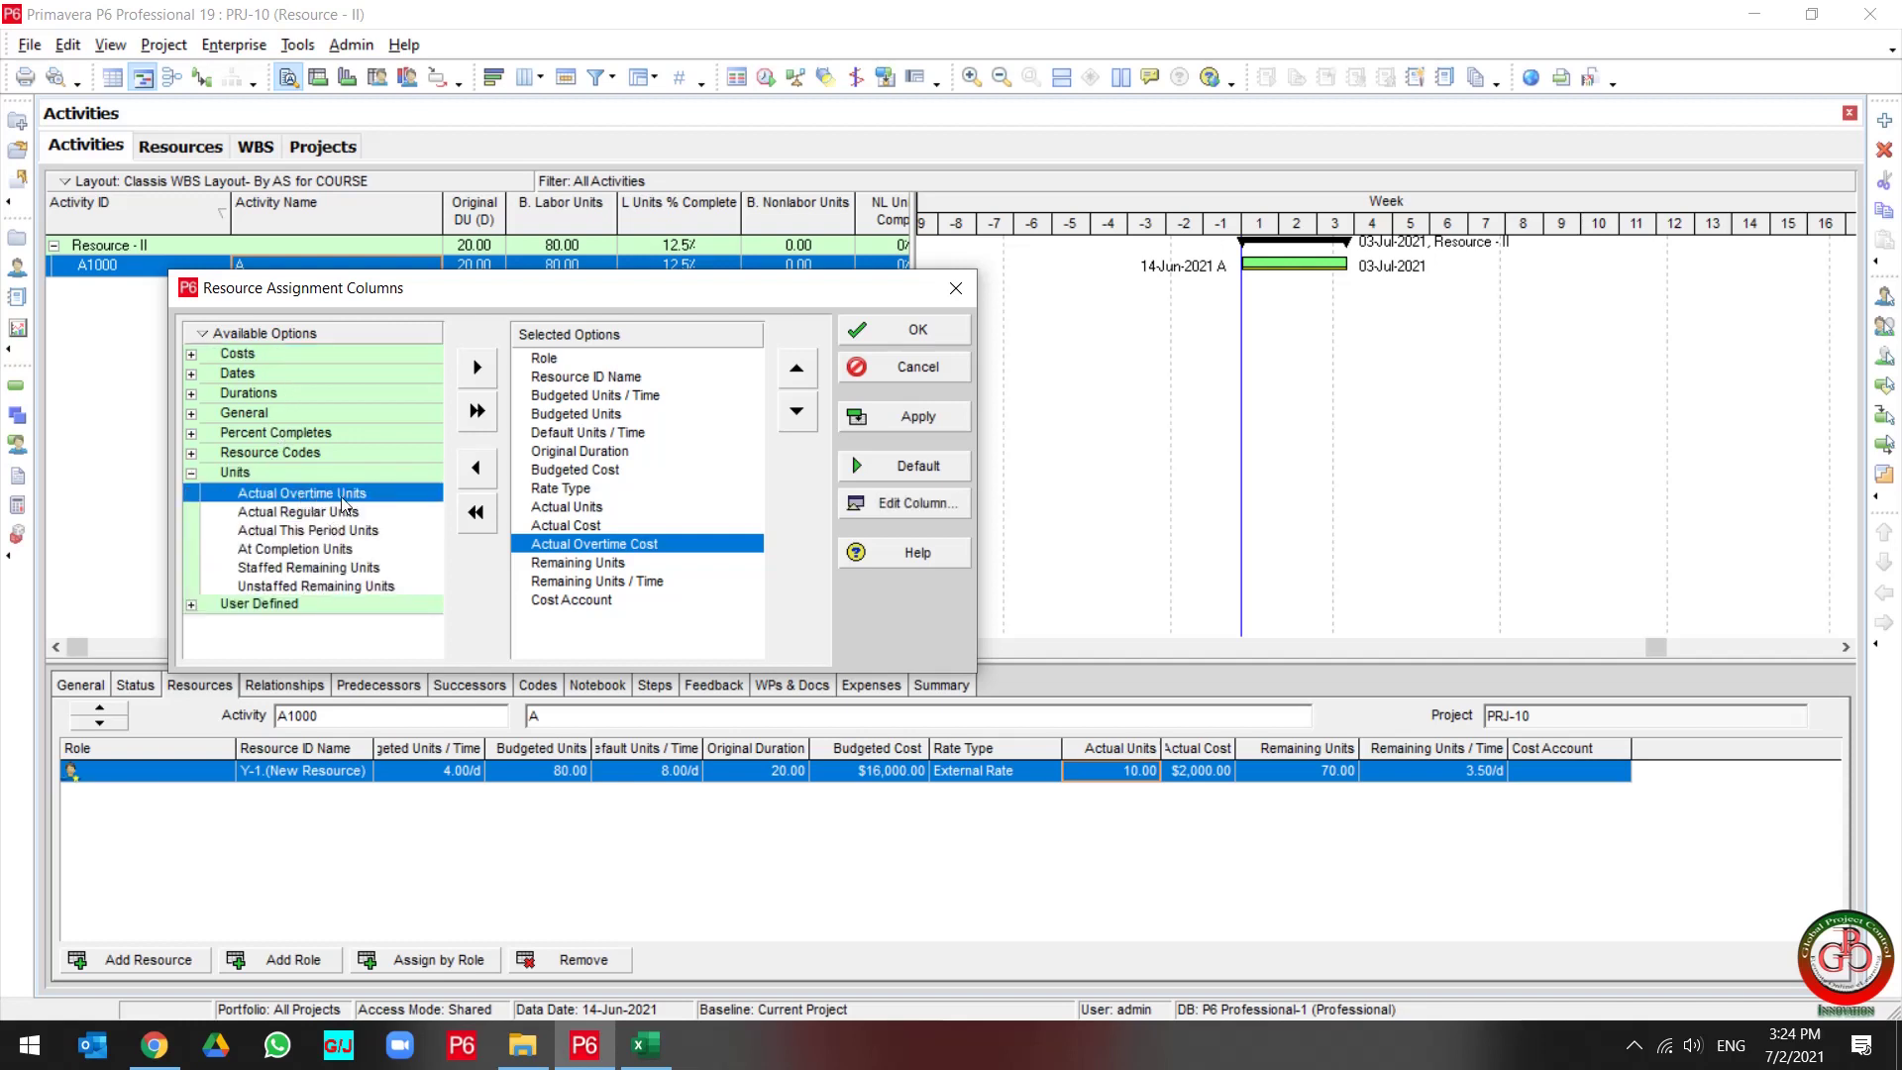
left_click(477, 370)
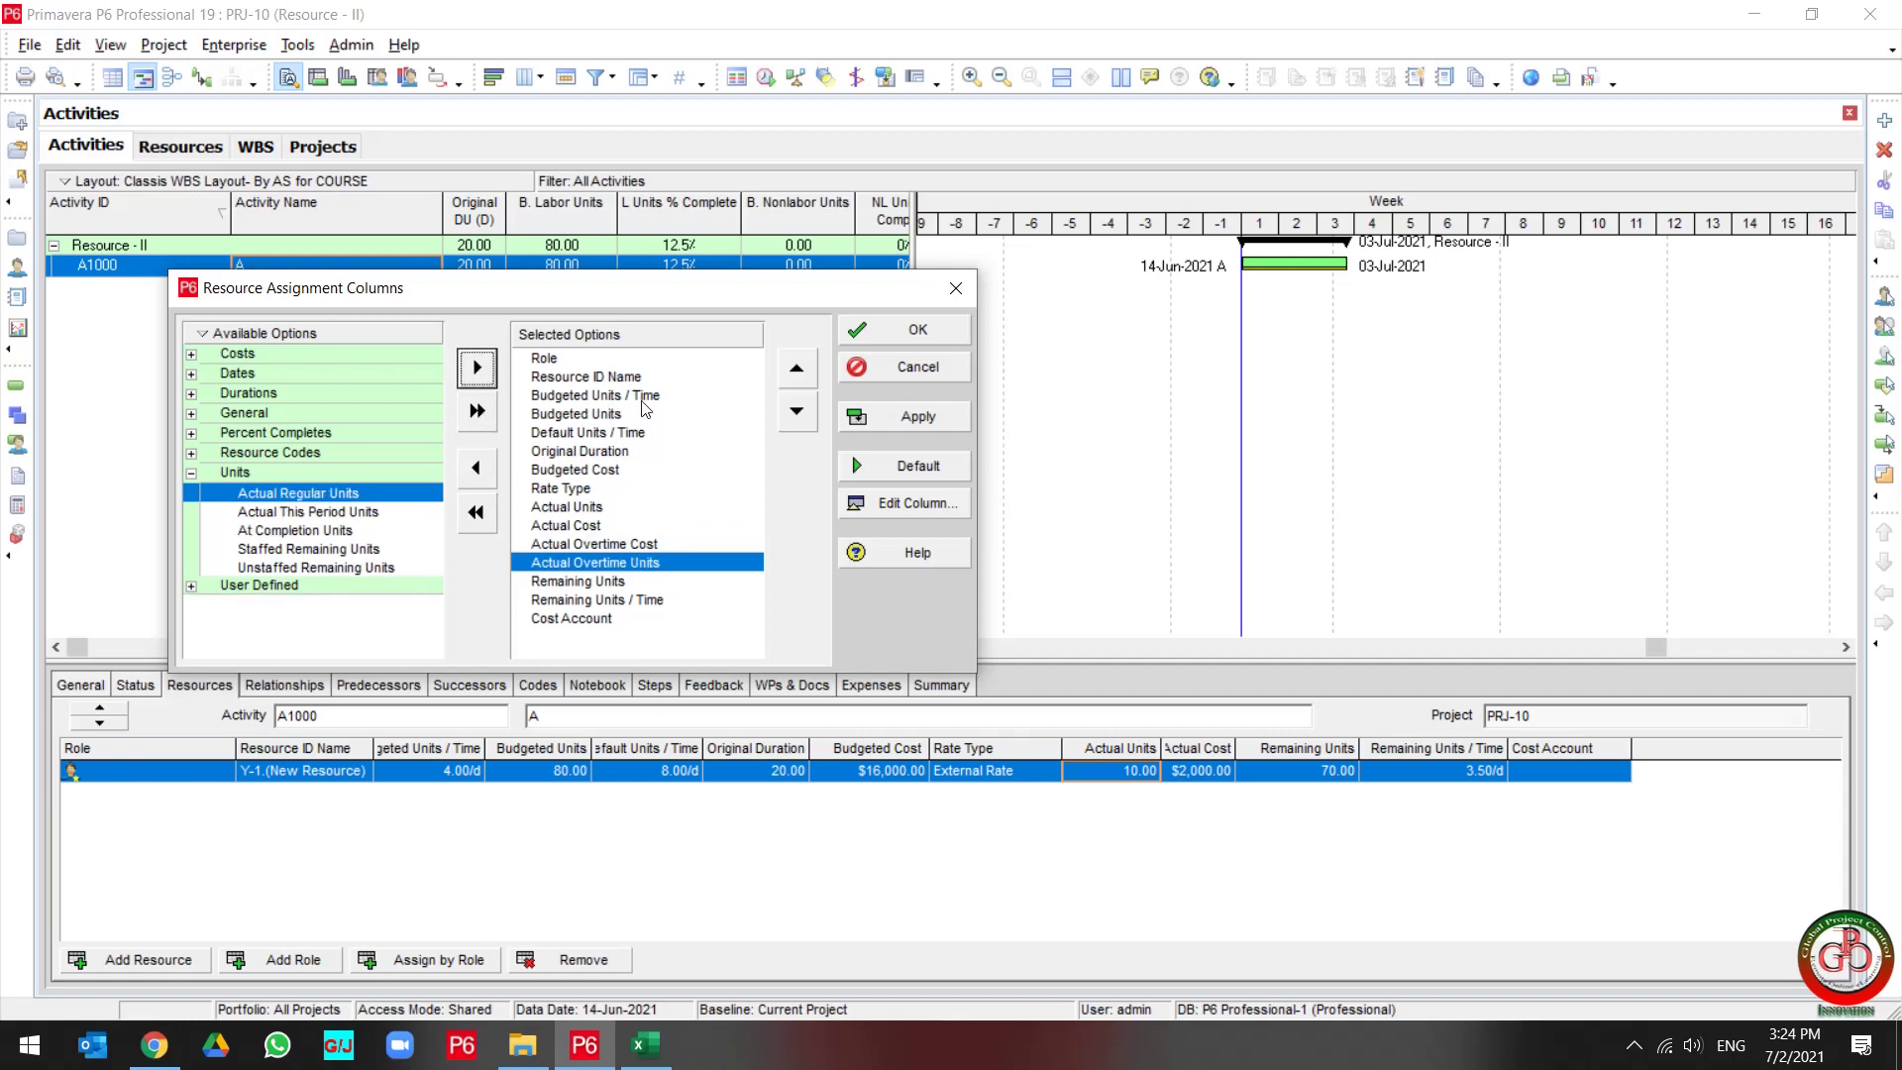
left_click(808, 374)
left_click(809, 374)
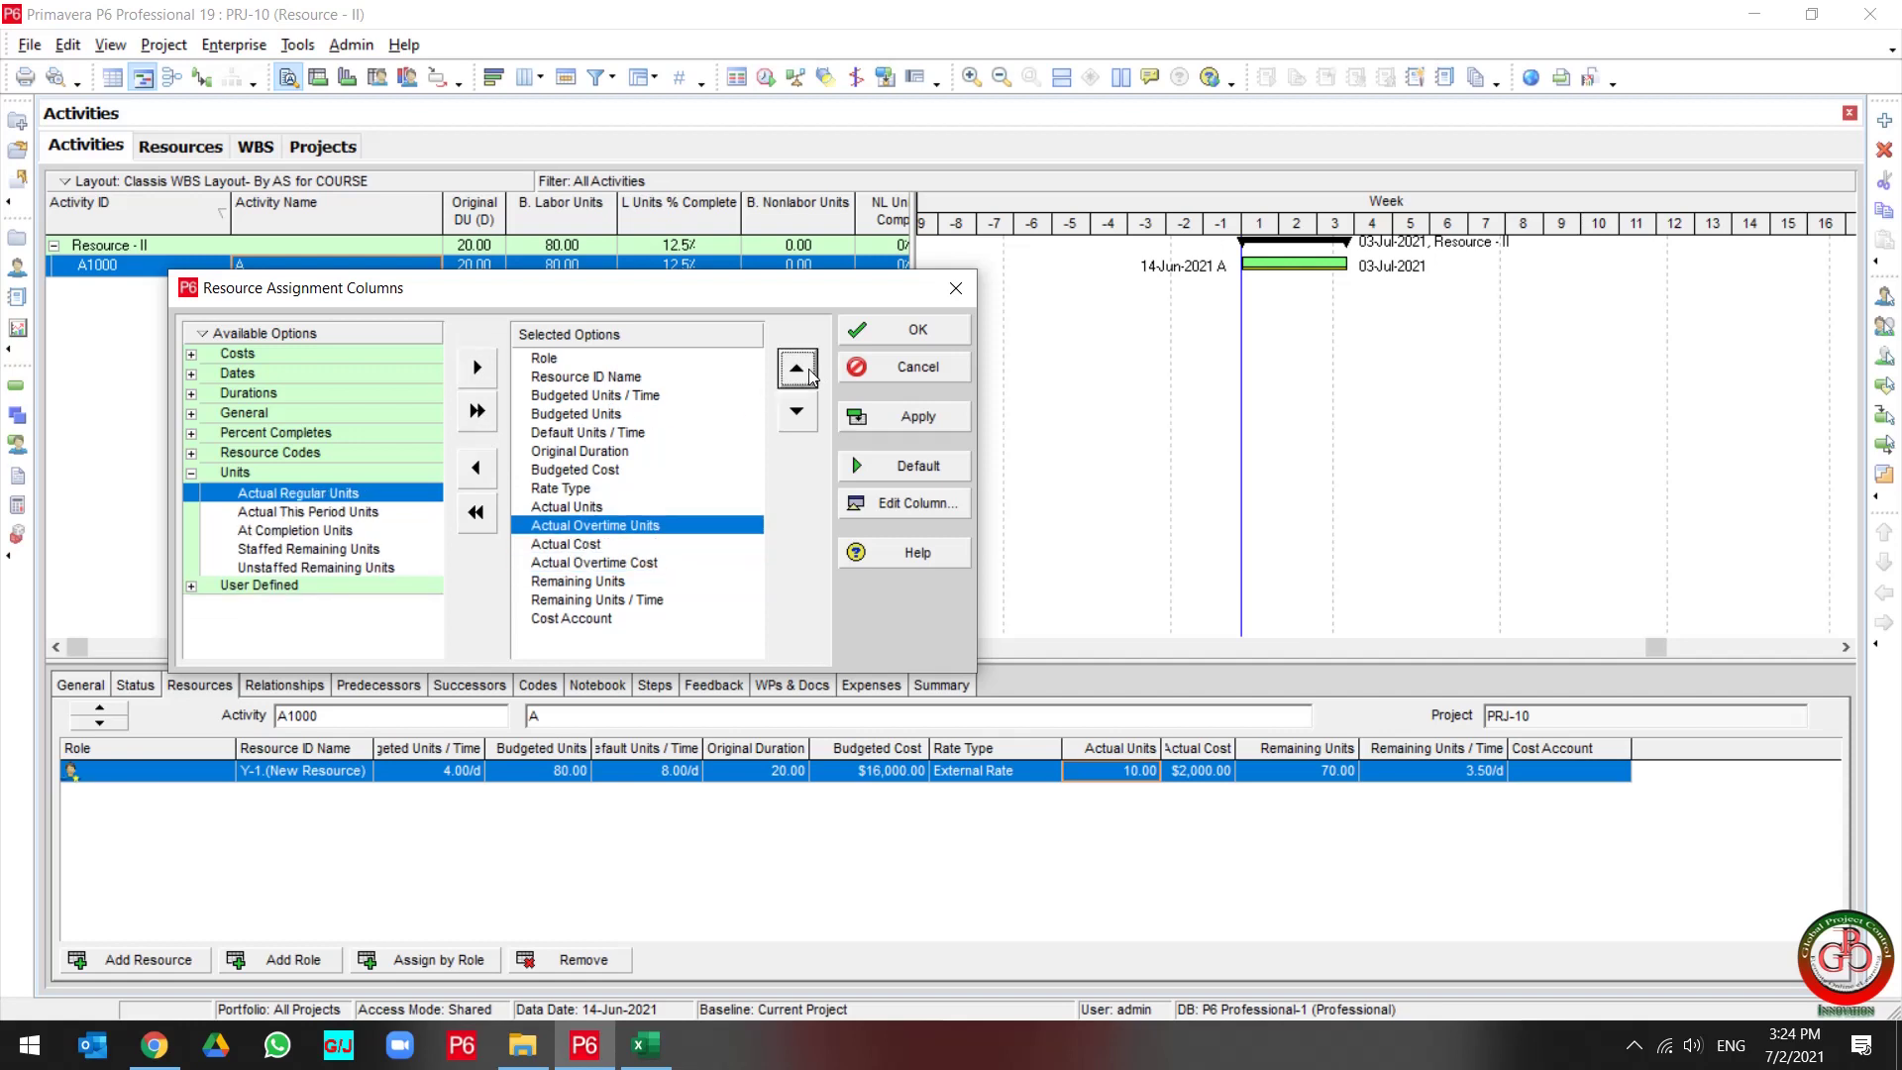
left_click(909, 412)
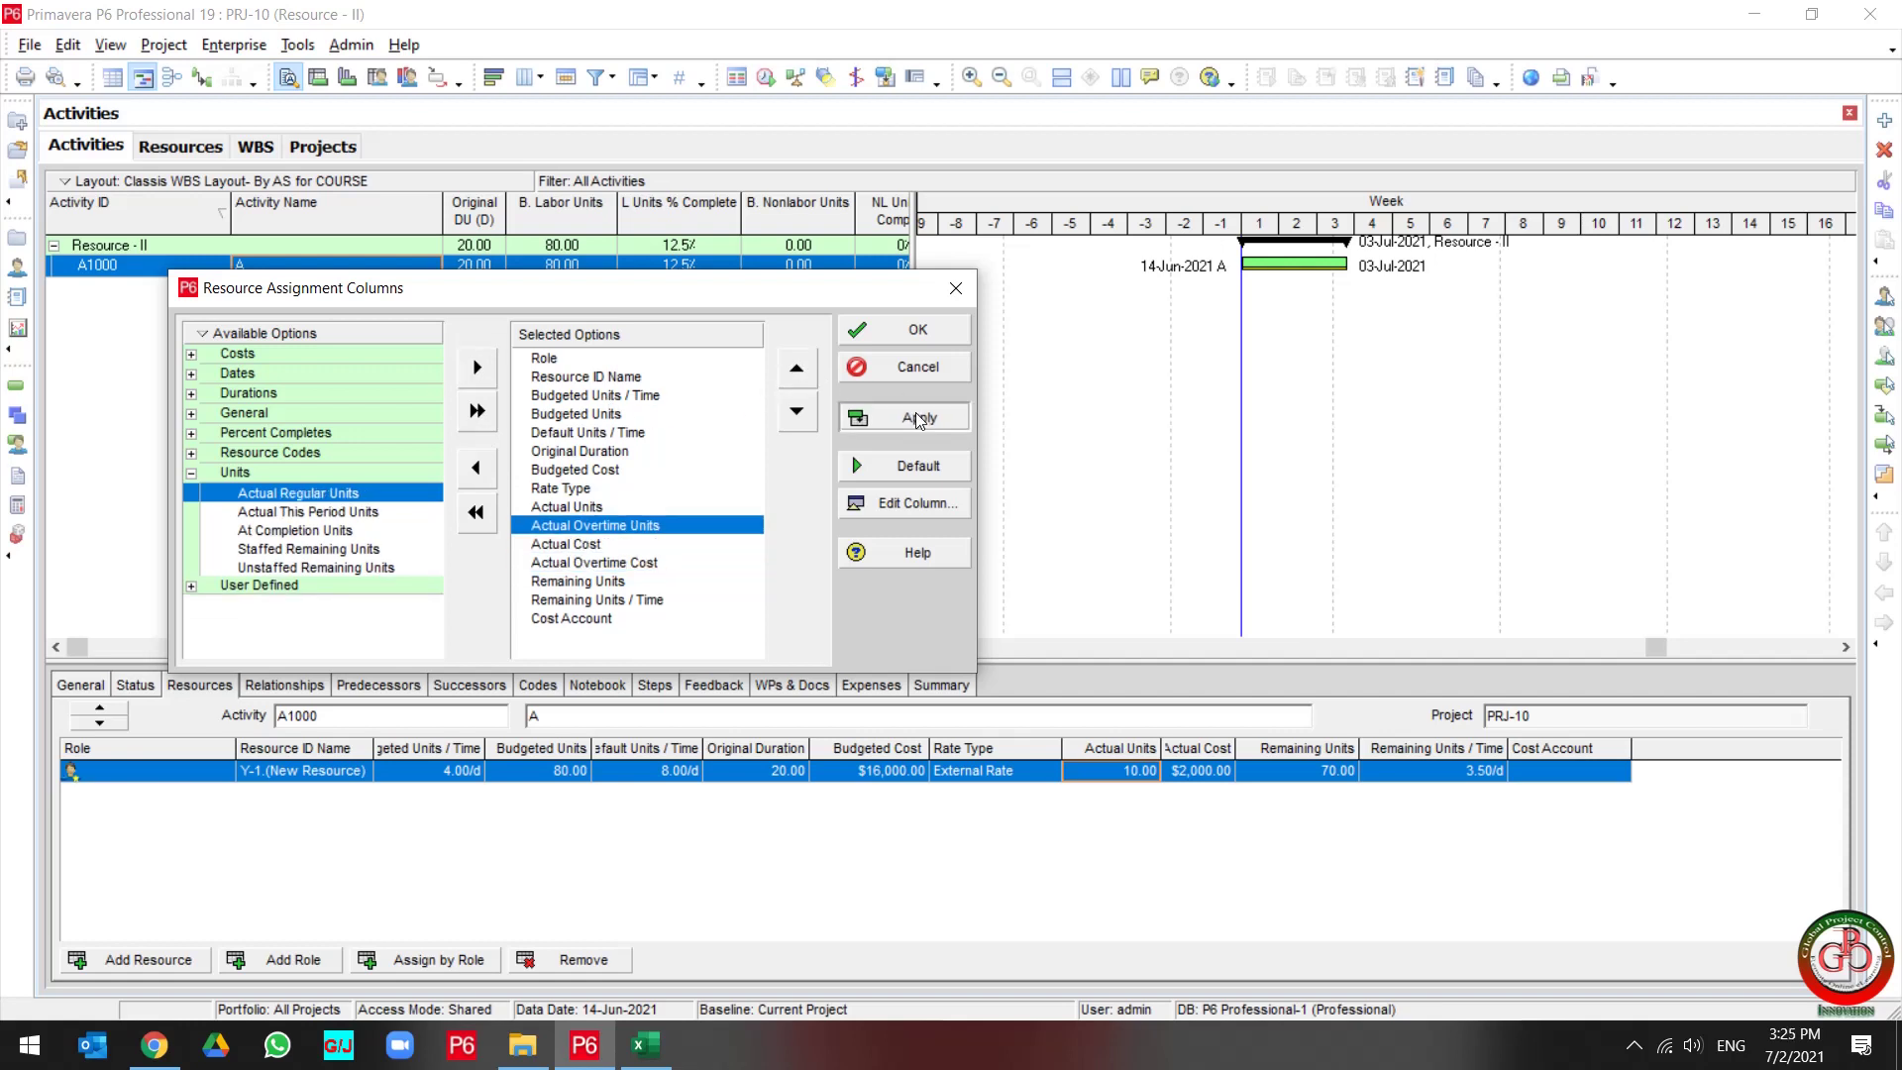
left_click(919, 331)
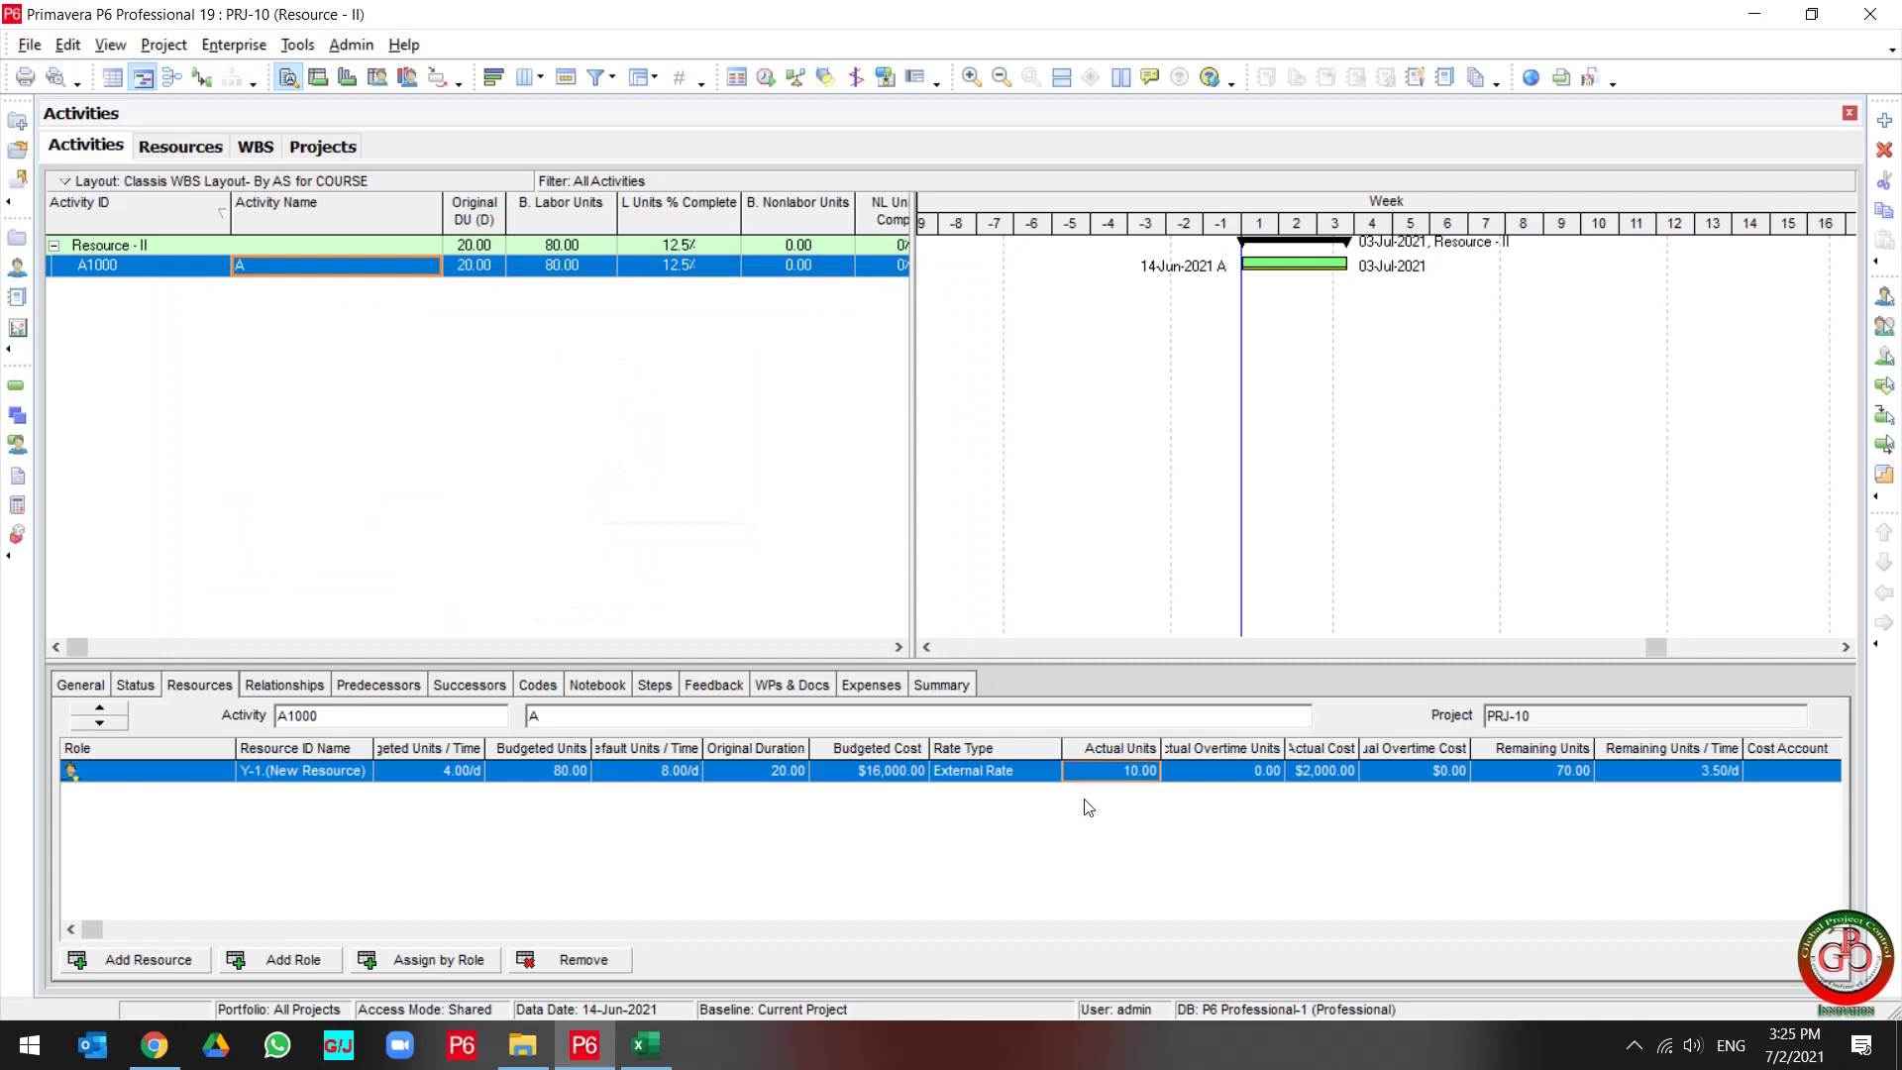
Widen the Actual Overtime Units column and set A1000's actual units to 20, costing $4,000.00.
double_click(1284, 748)
left_click_drag(1379, 748, 1403, 749)
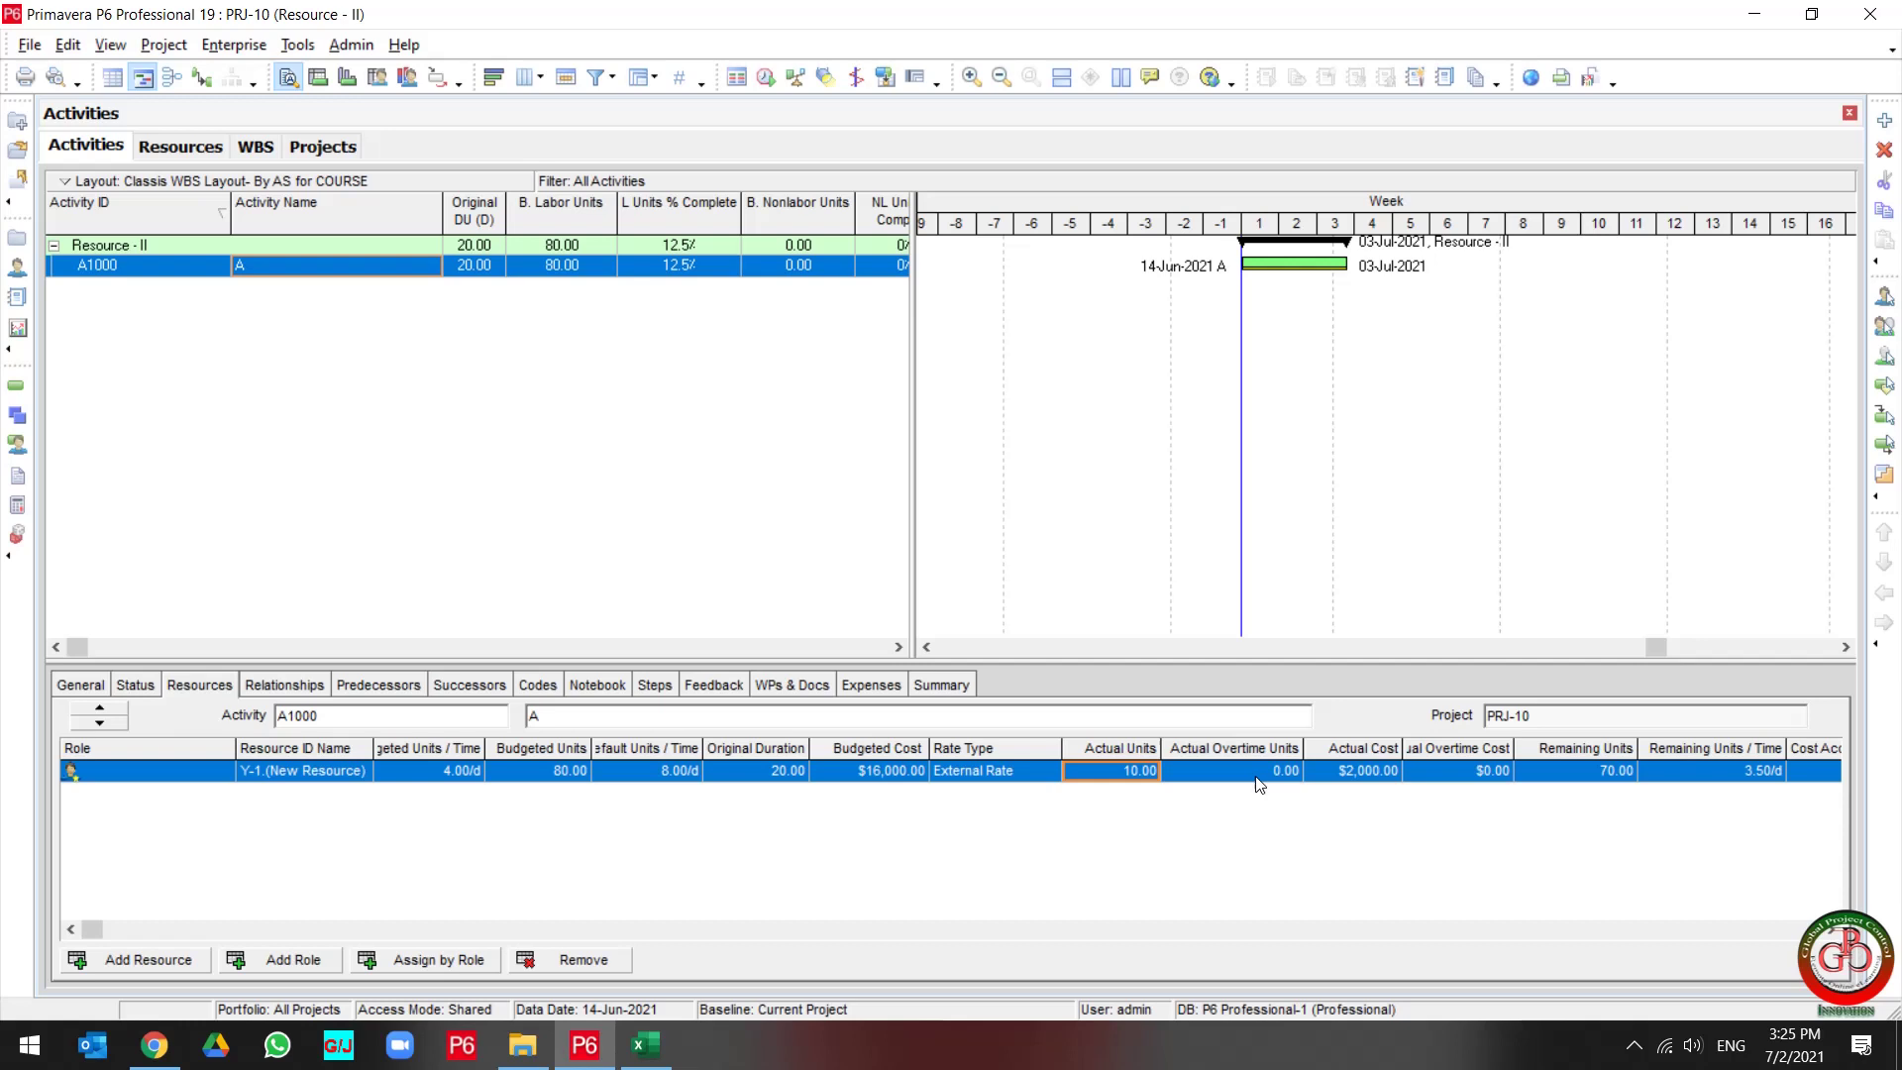
left_click(1132, 773)
type("20")
key("Return")
left_click(1373, 783)
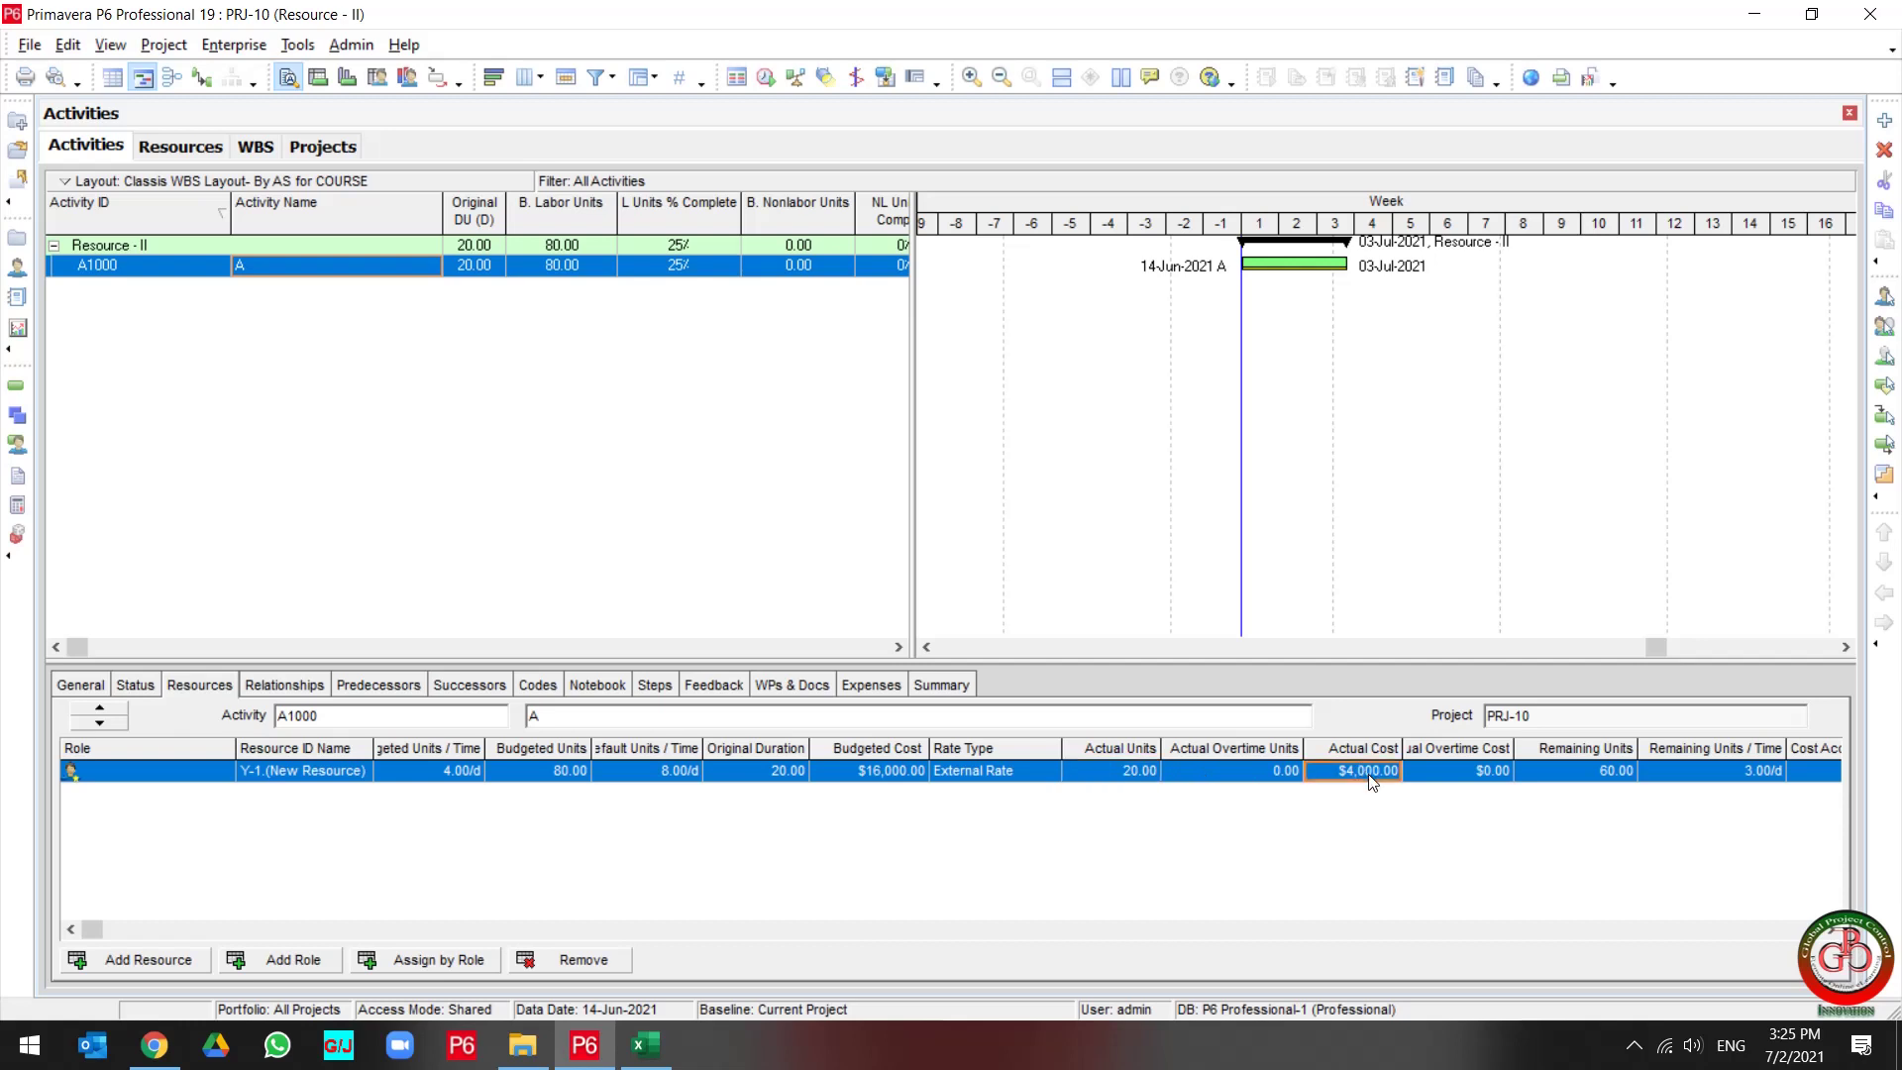
left_click(1133, 783)
left_click(1354, 785)
In Excel, set both the External Rate and Extra Time Rate budgets to 10.
left_click(652, 1057)
left_click(1417, 367)
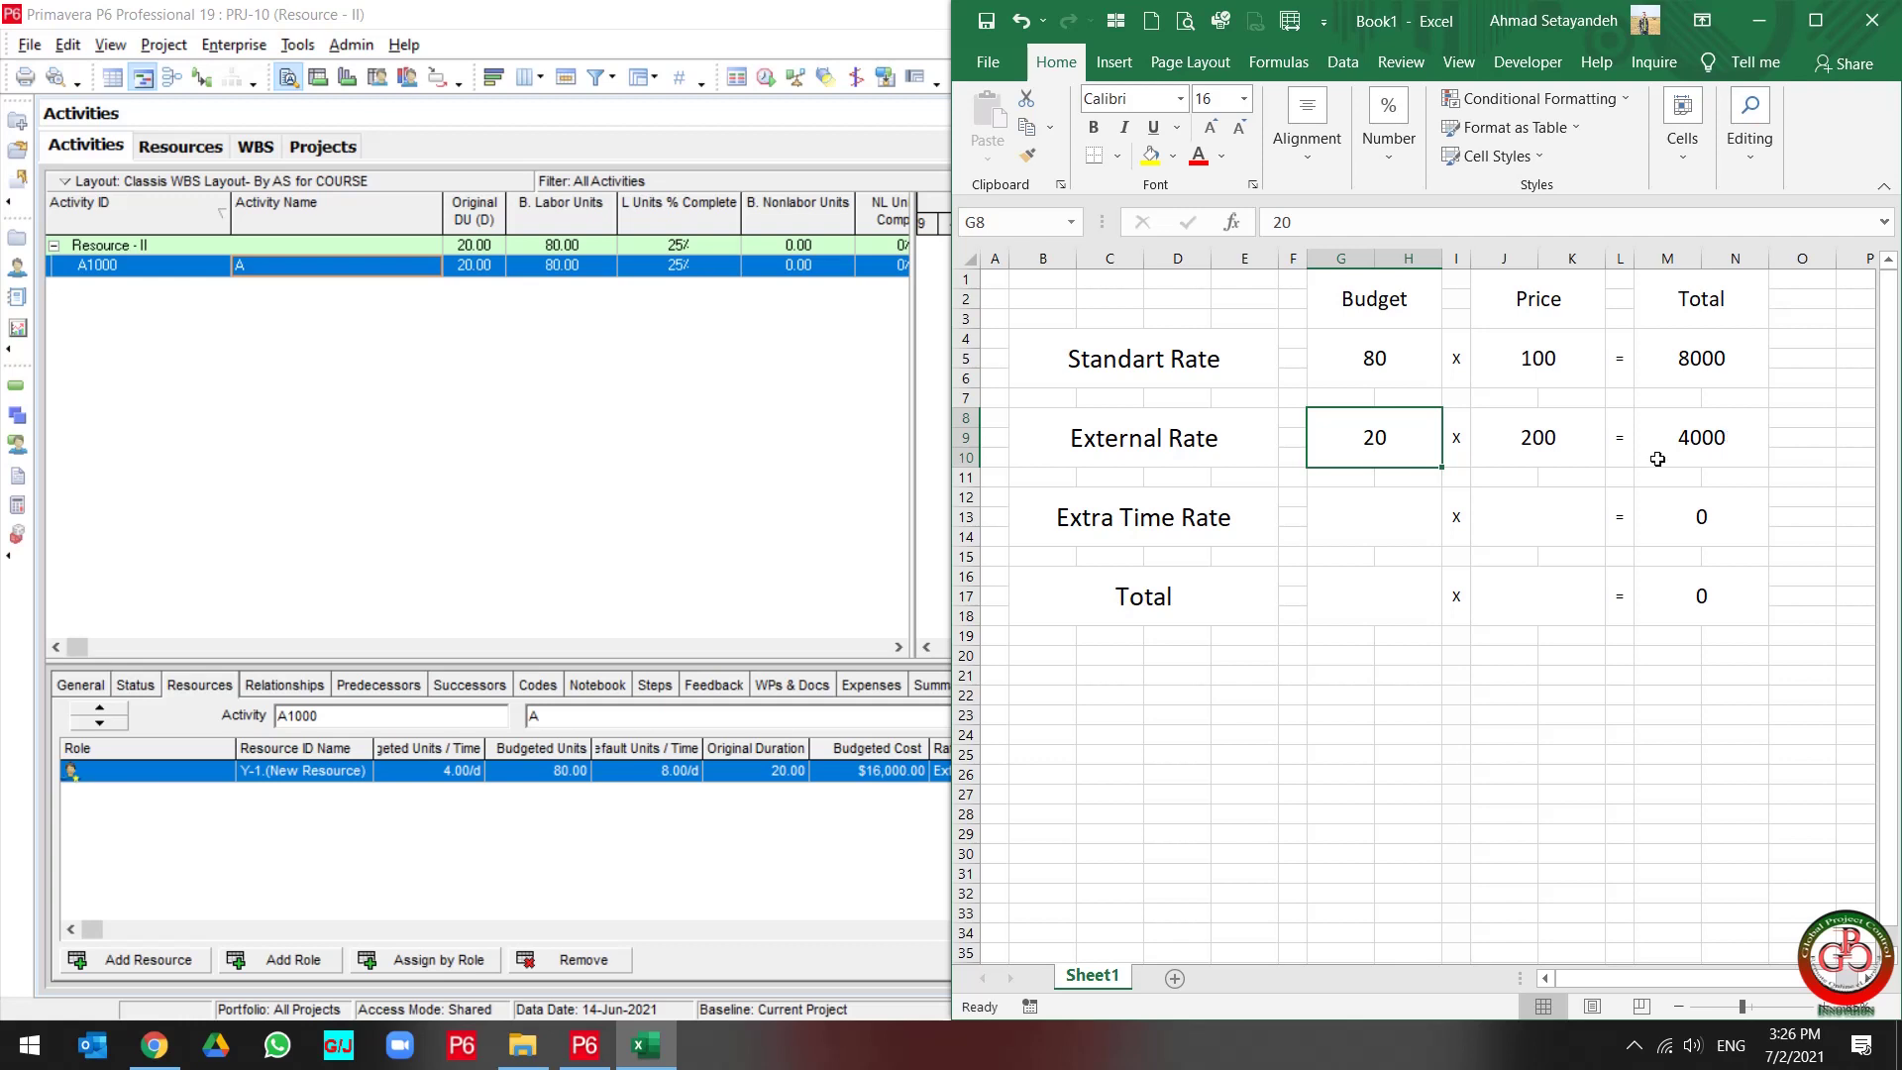
left_click(1370, 515)
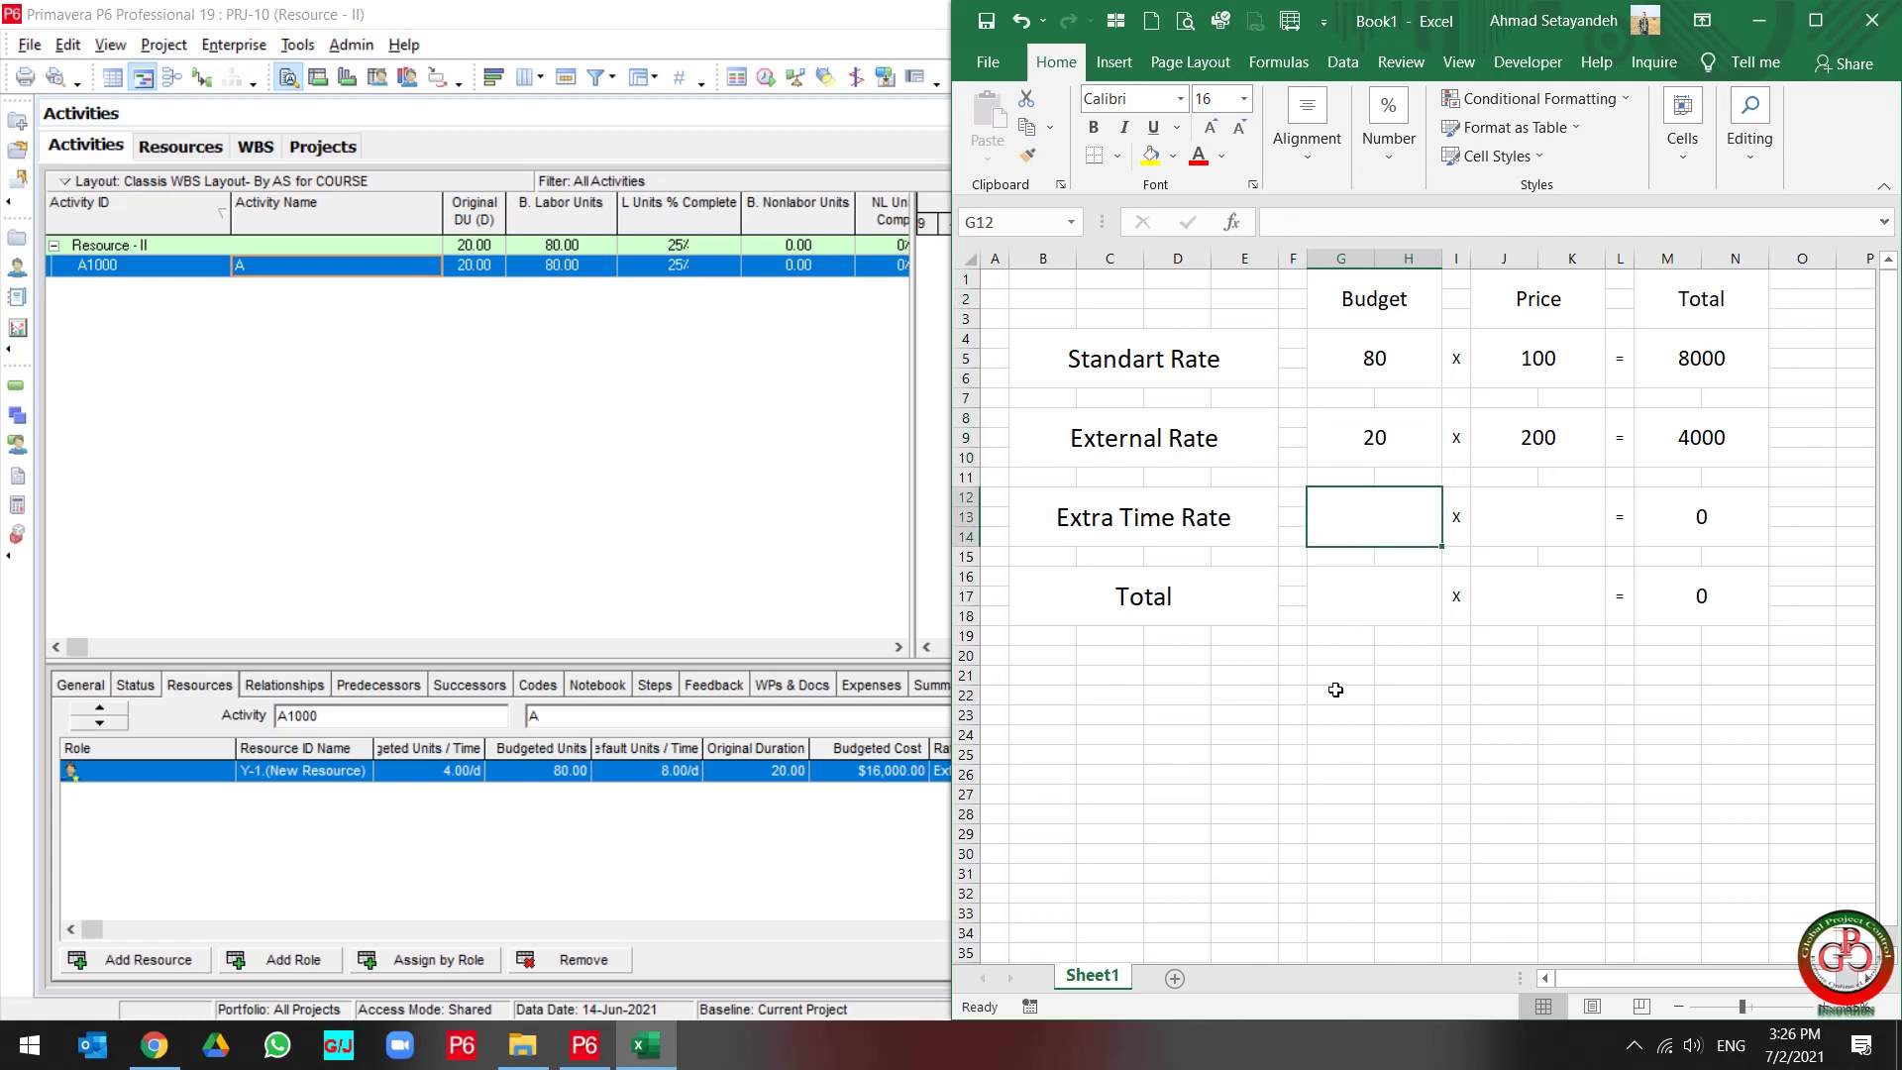
left_click(1367, 440)
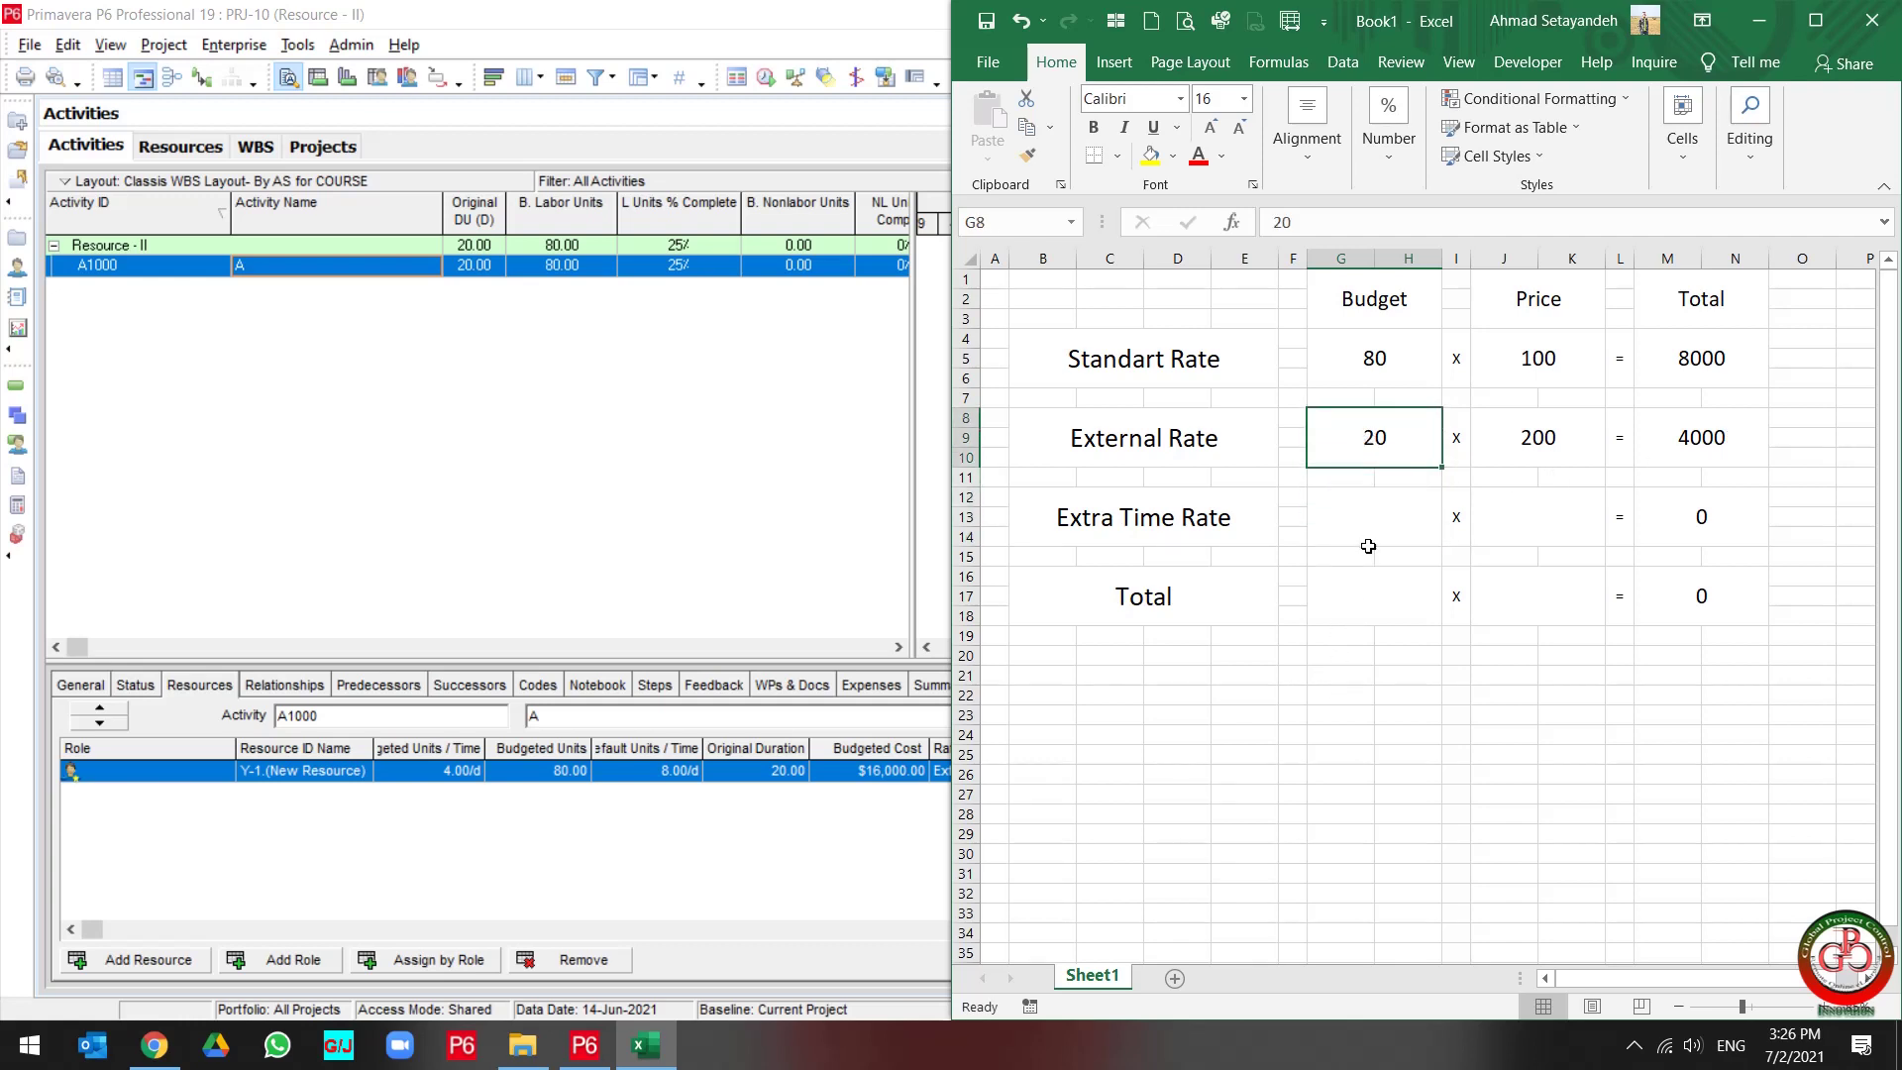
type("10")
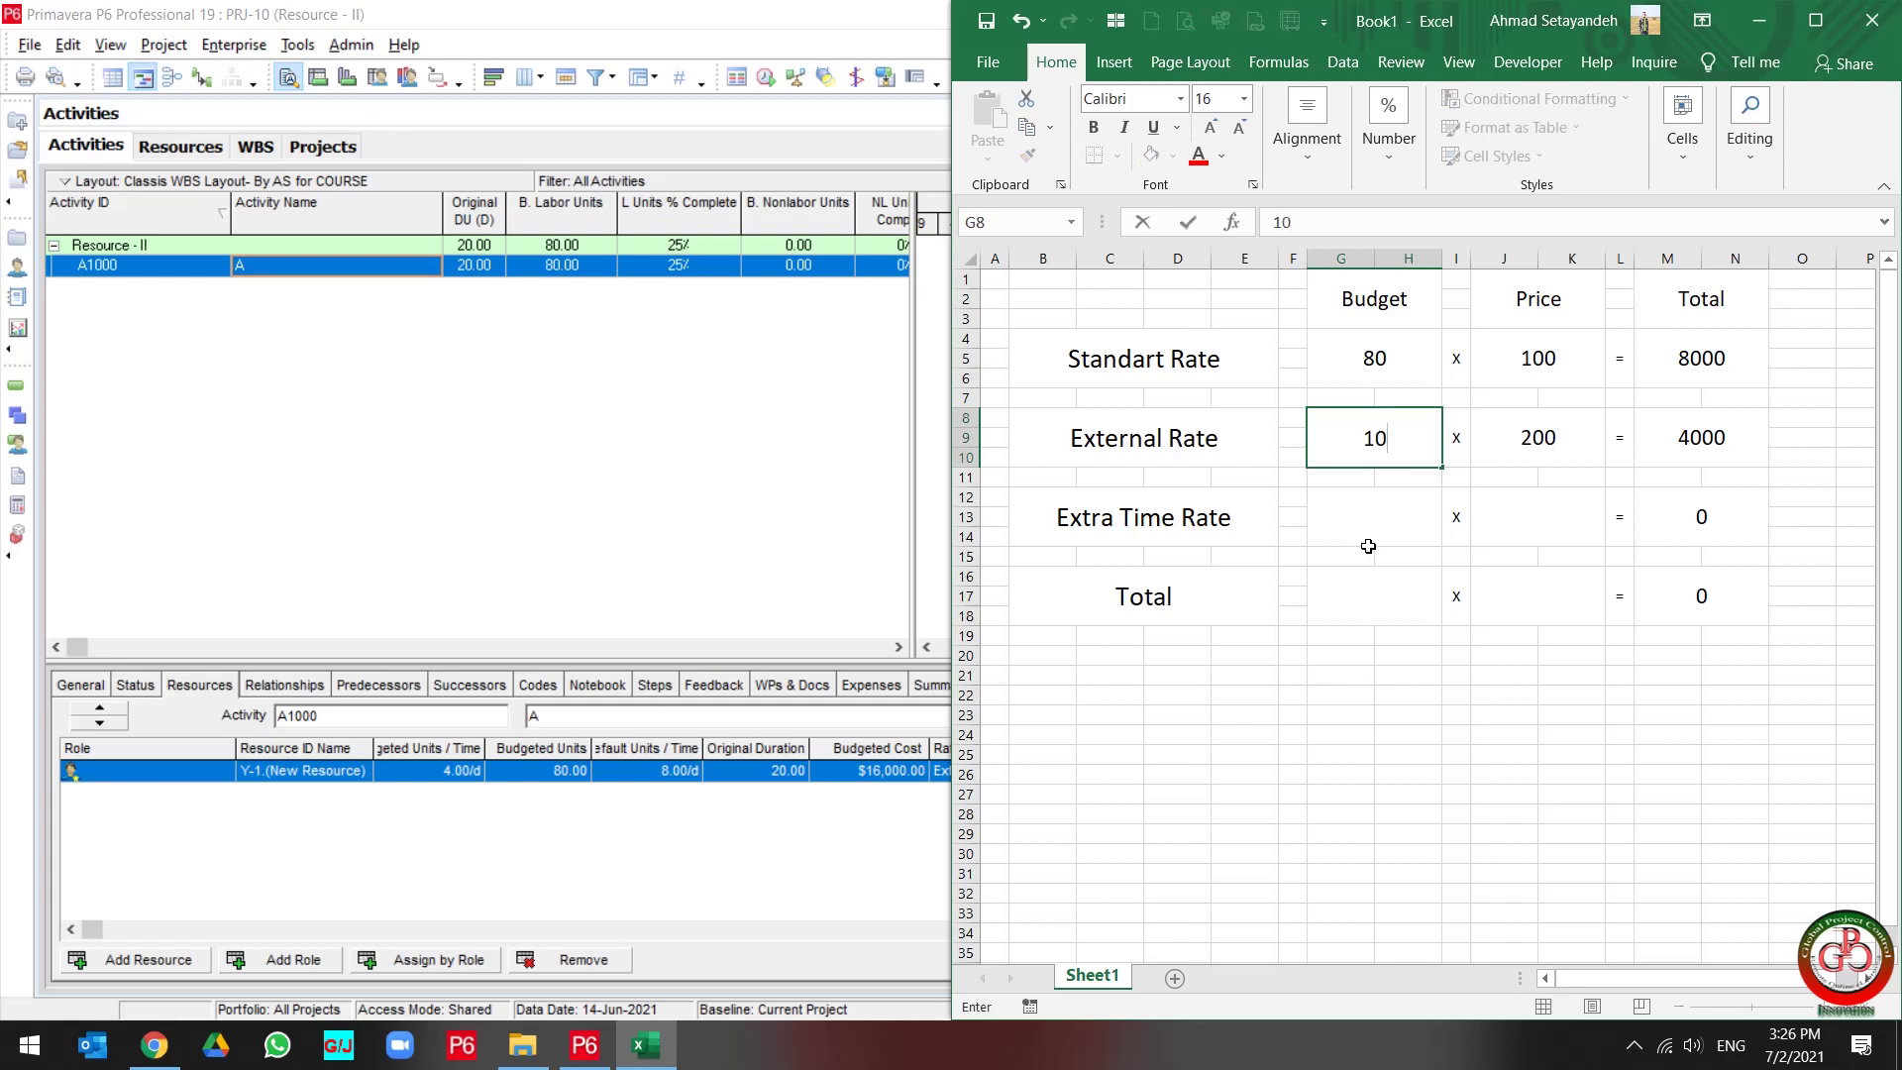
key("Return")
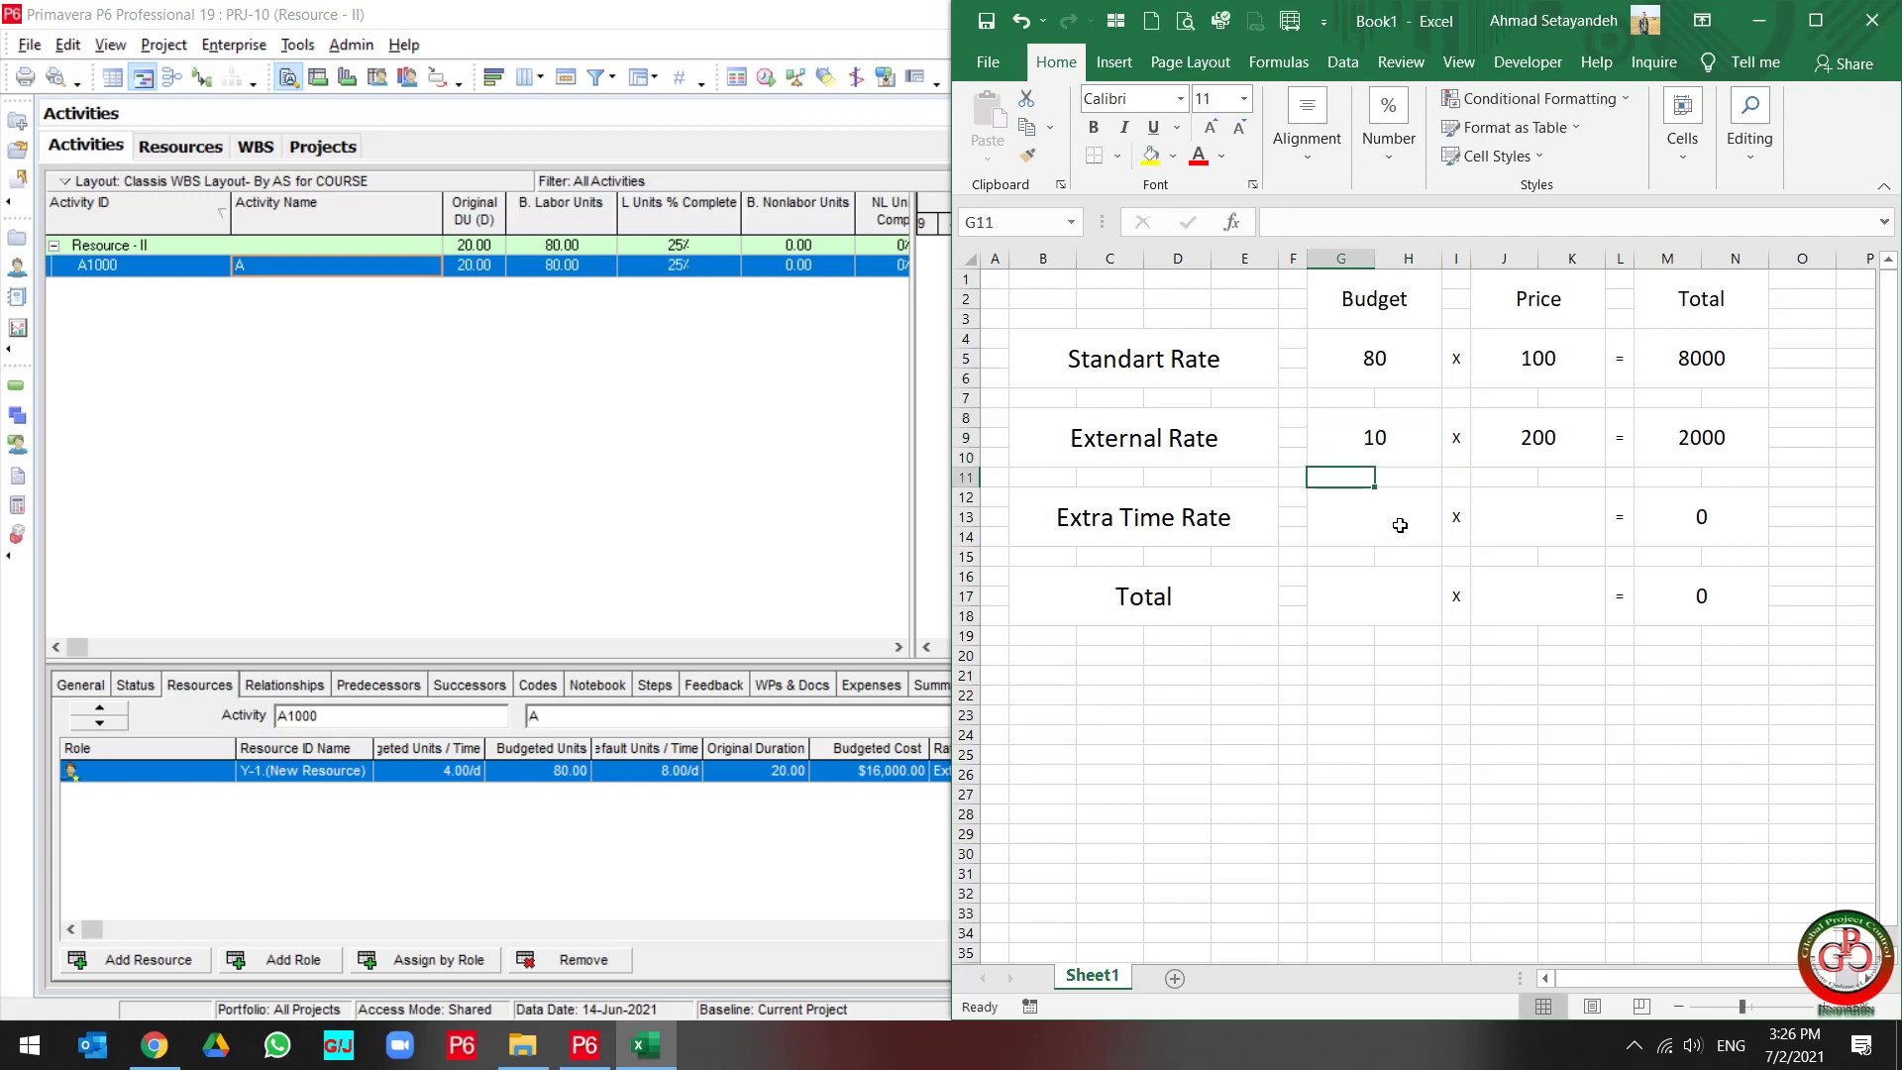
left_click(1400, 525)
type("1")
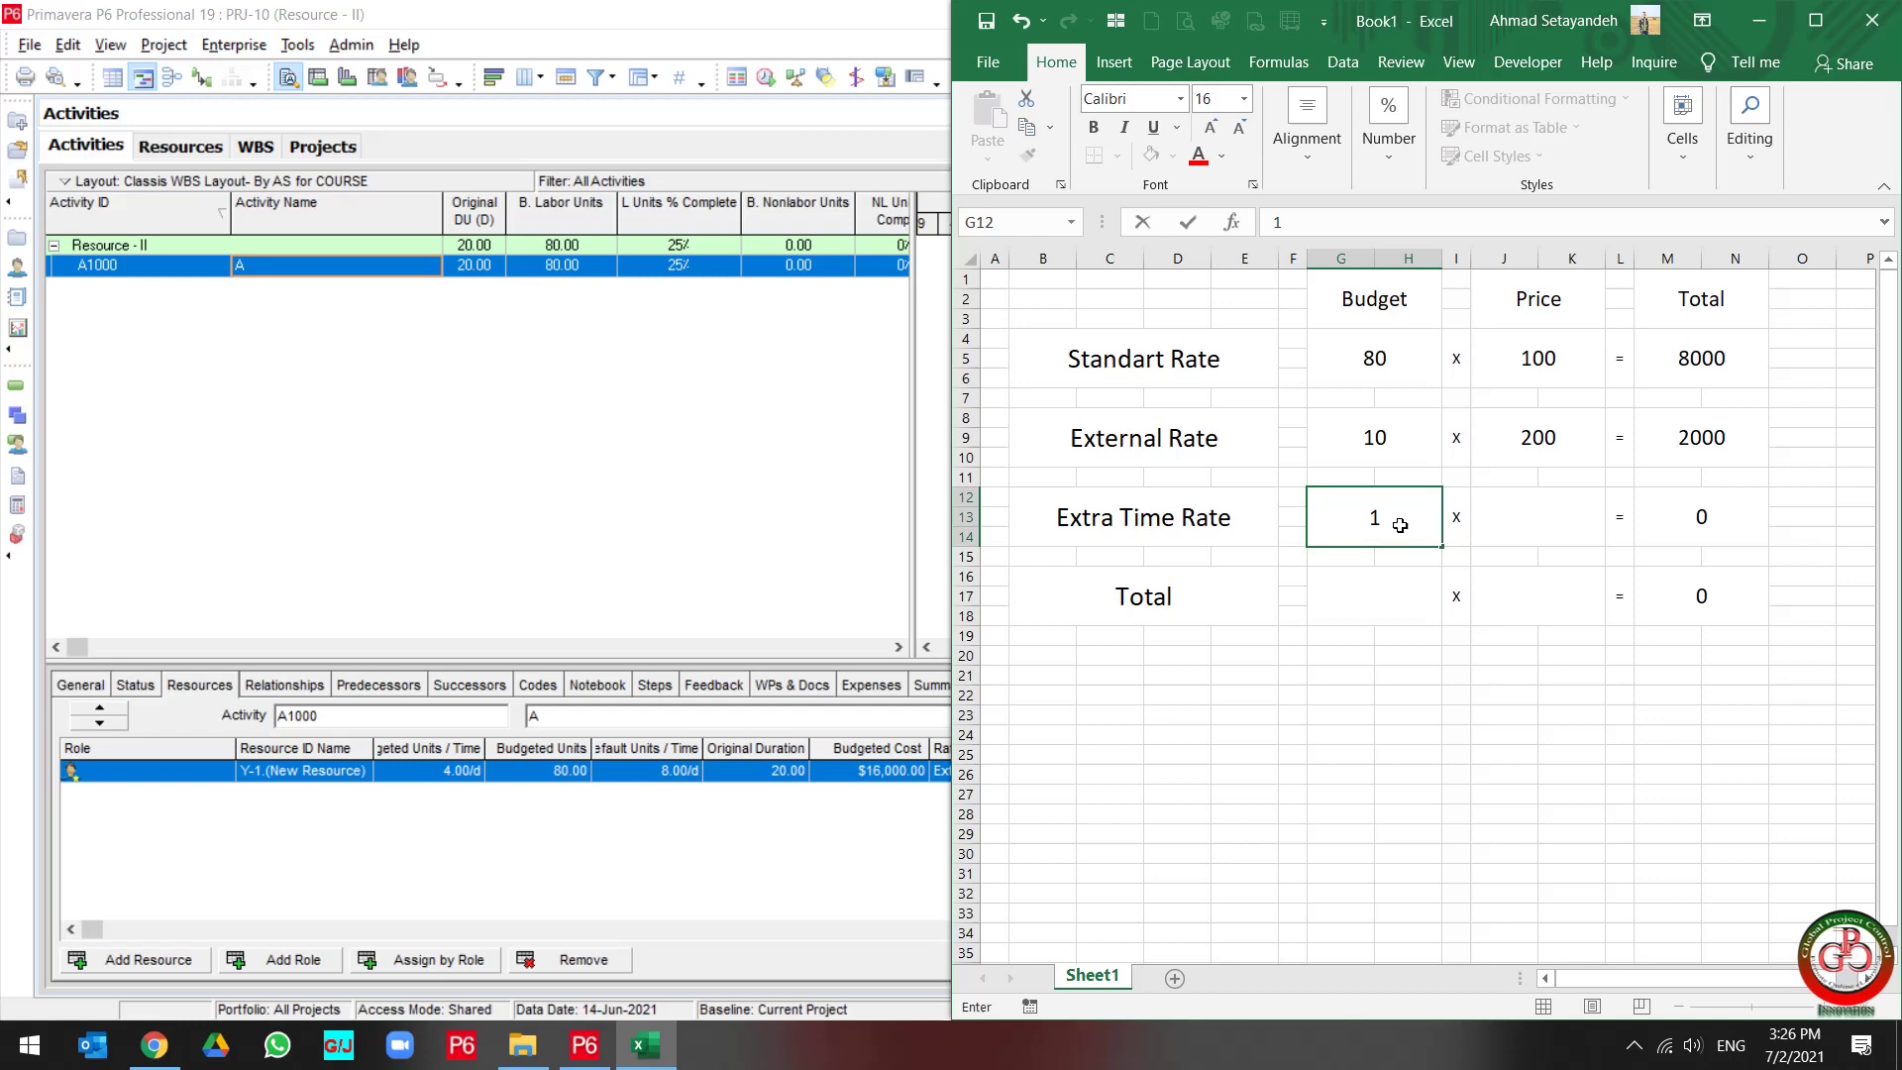
type("0")
key("Return")
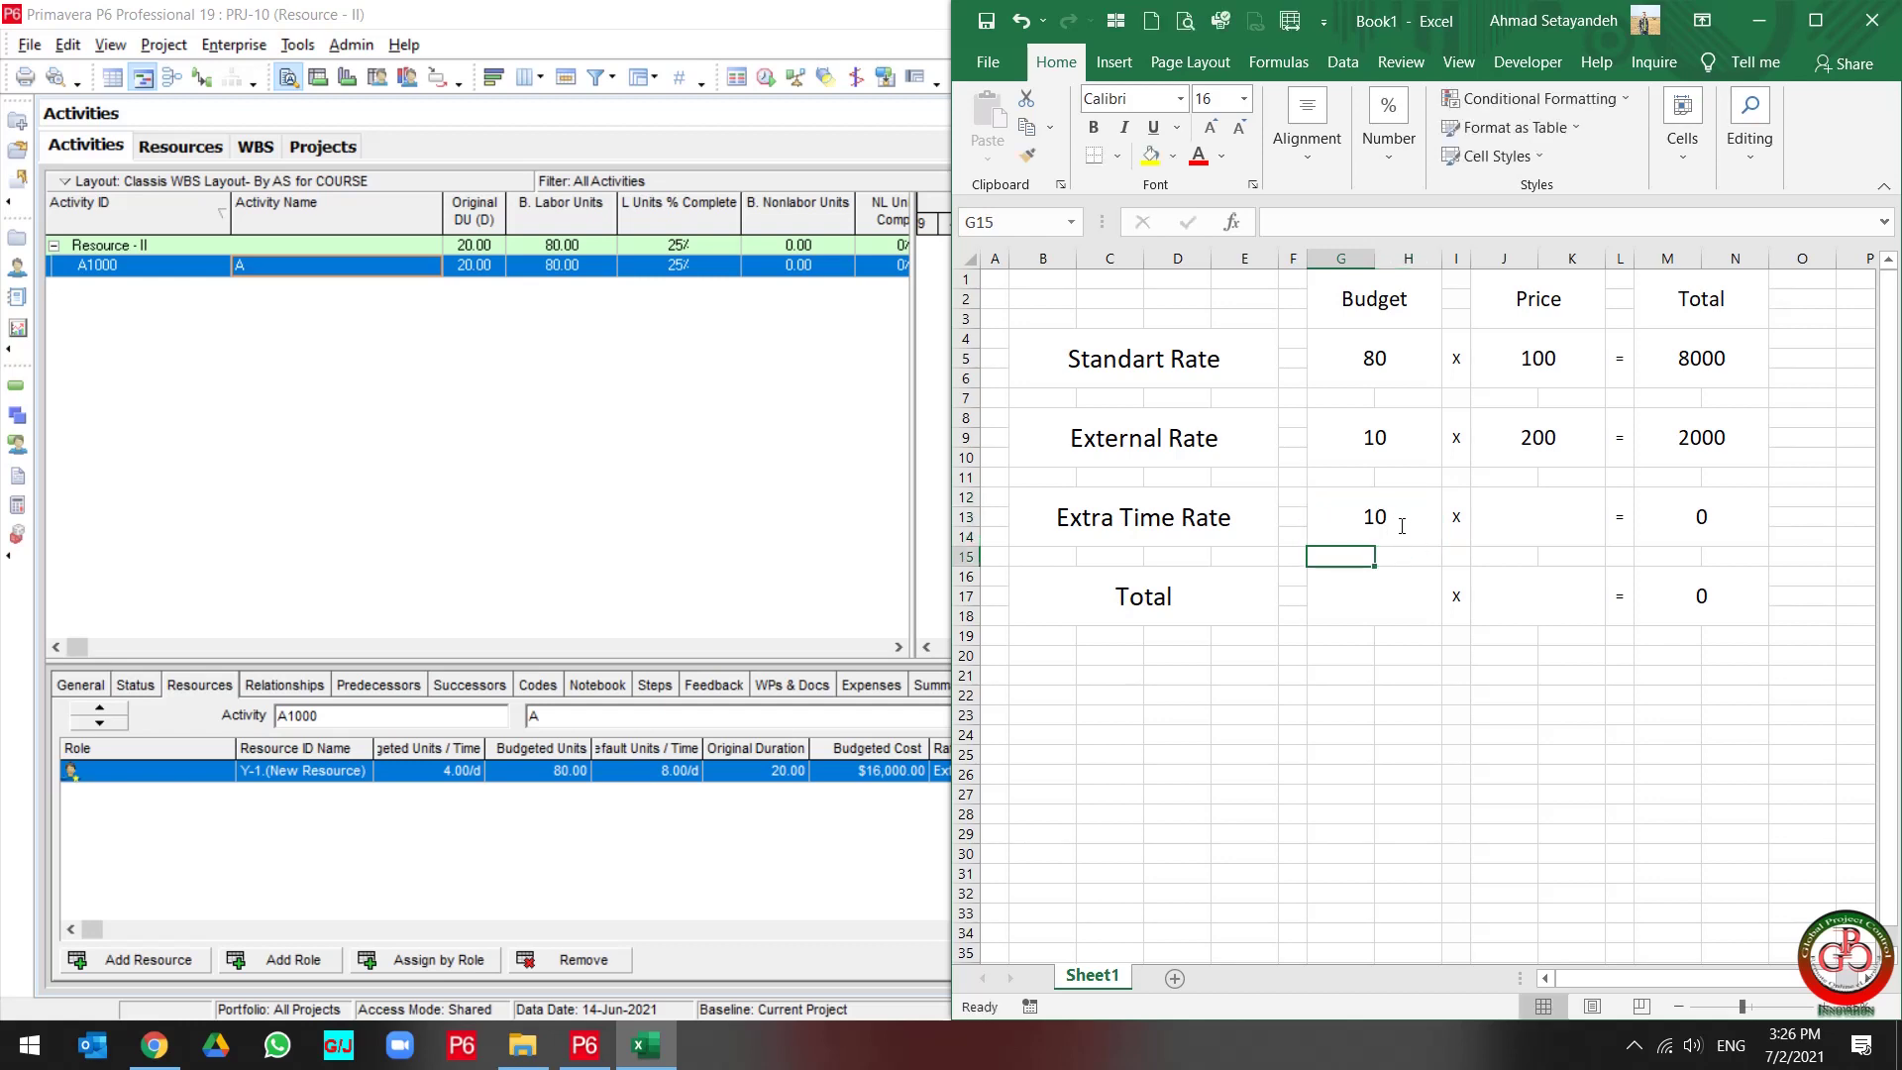
Make the Extra Time Rate price the formula =J8*1.5, giving 300.
key("Up")
key("Right")
key("Right")
type("=")
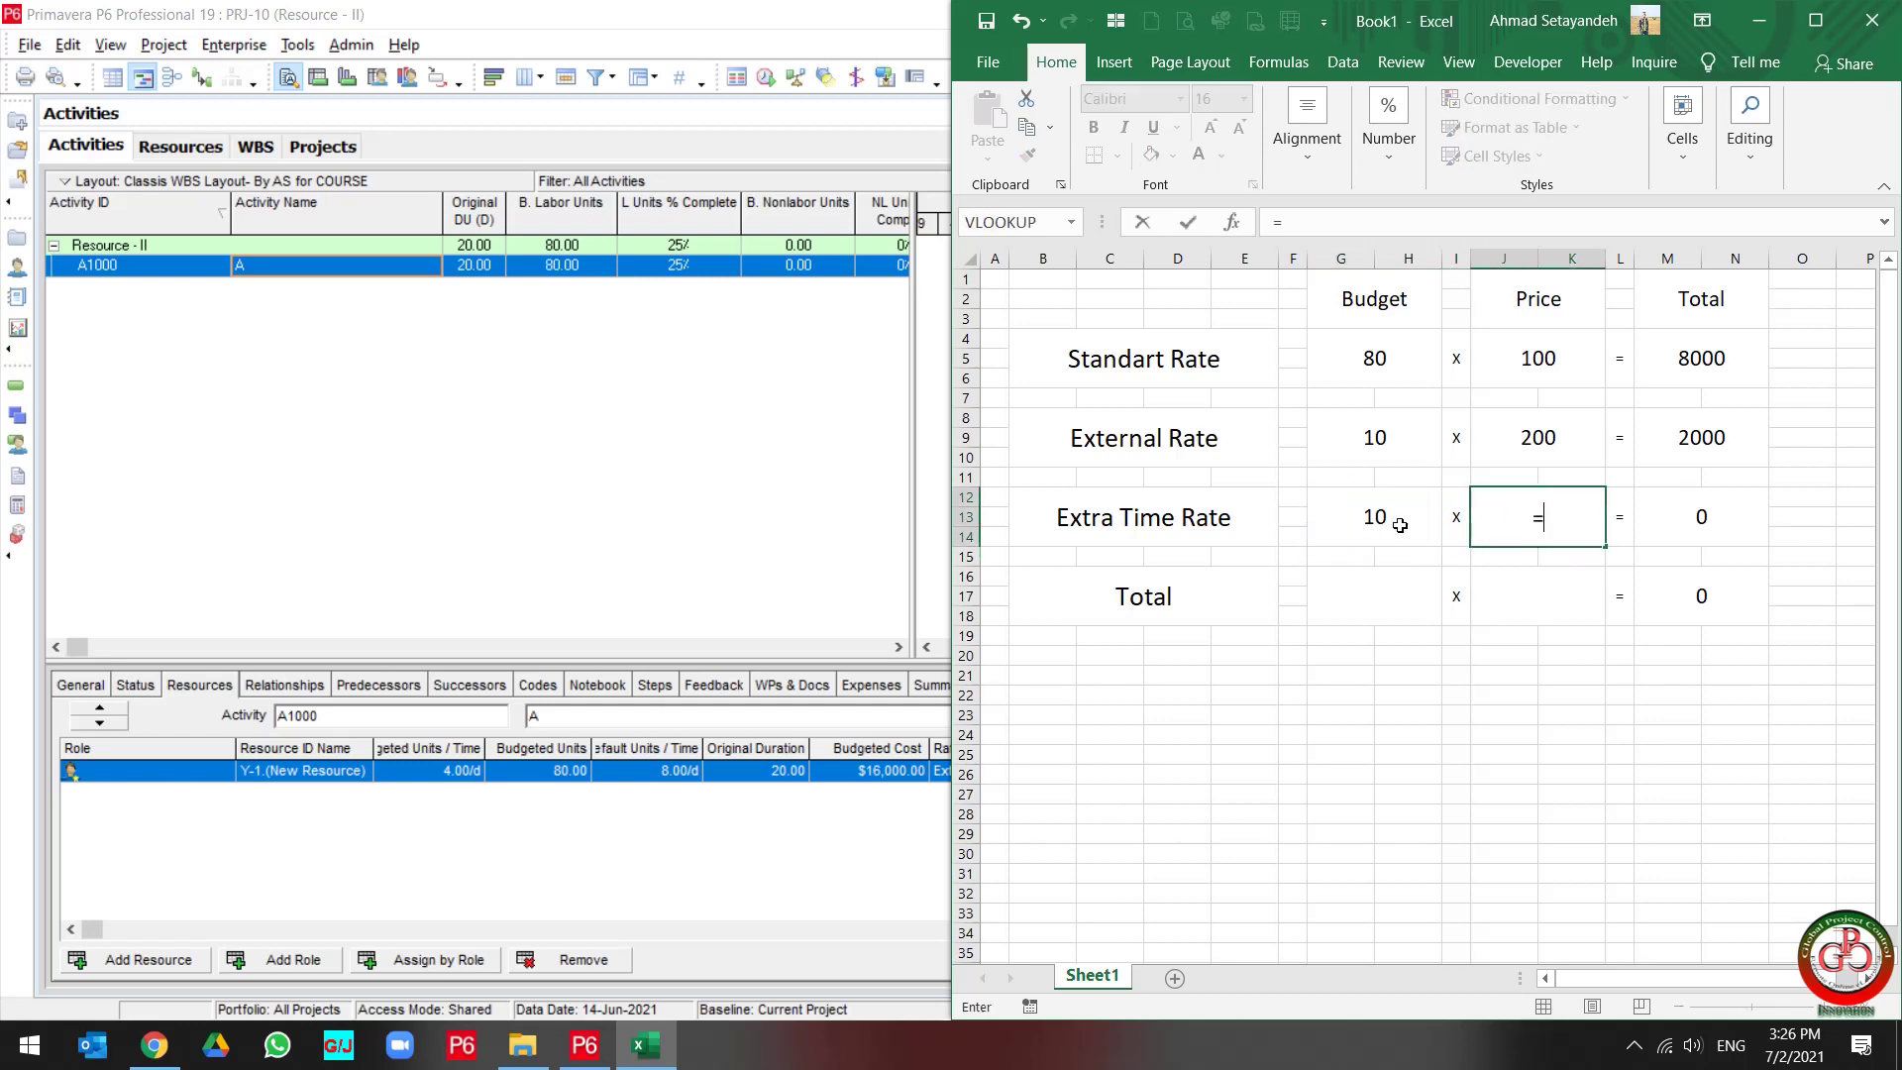
key("Up")
key("Up")
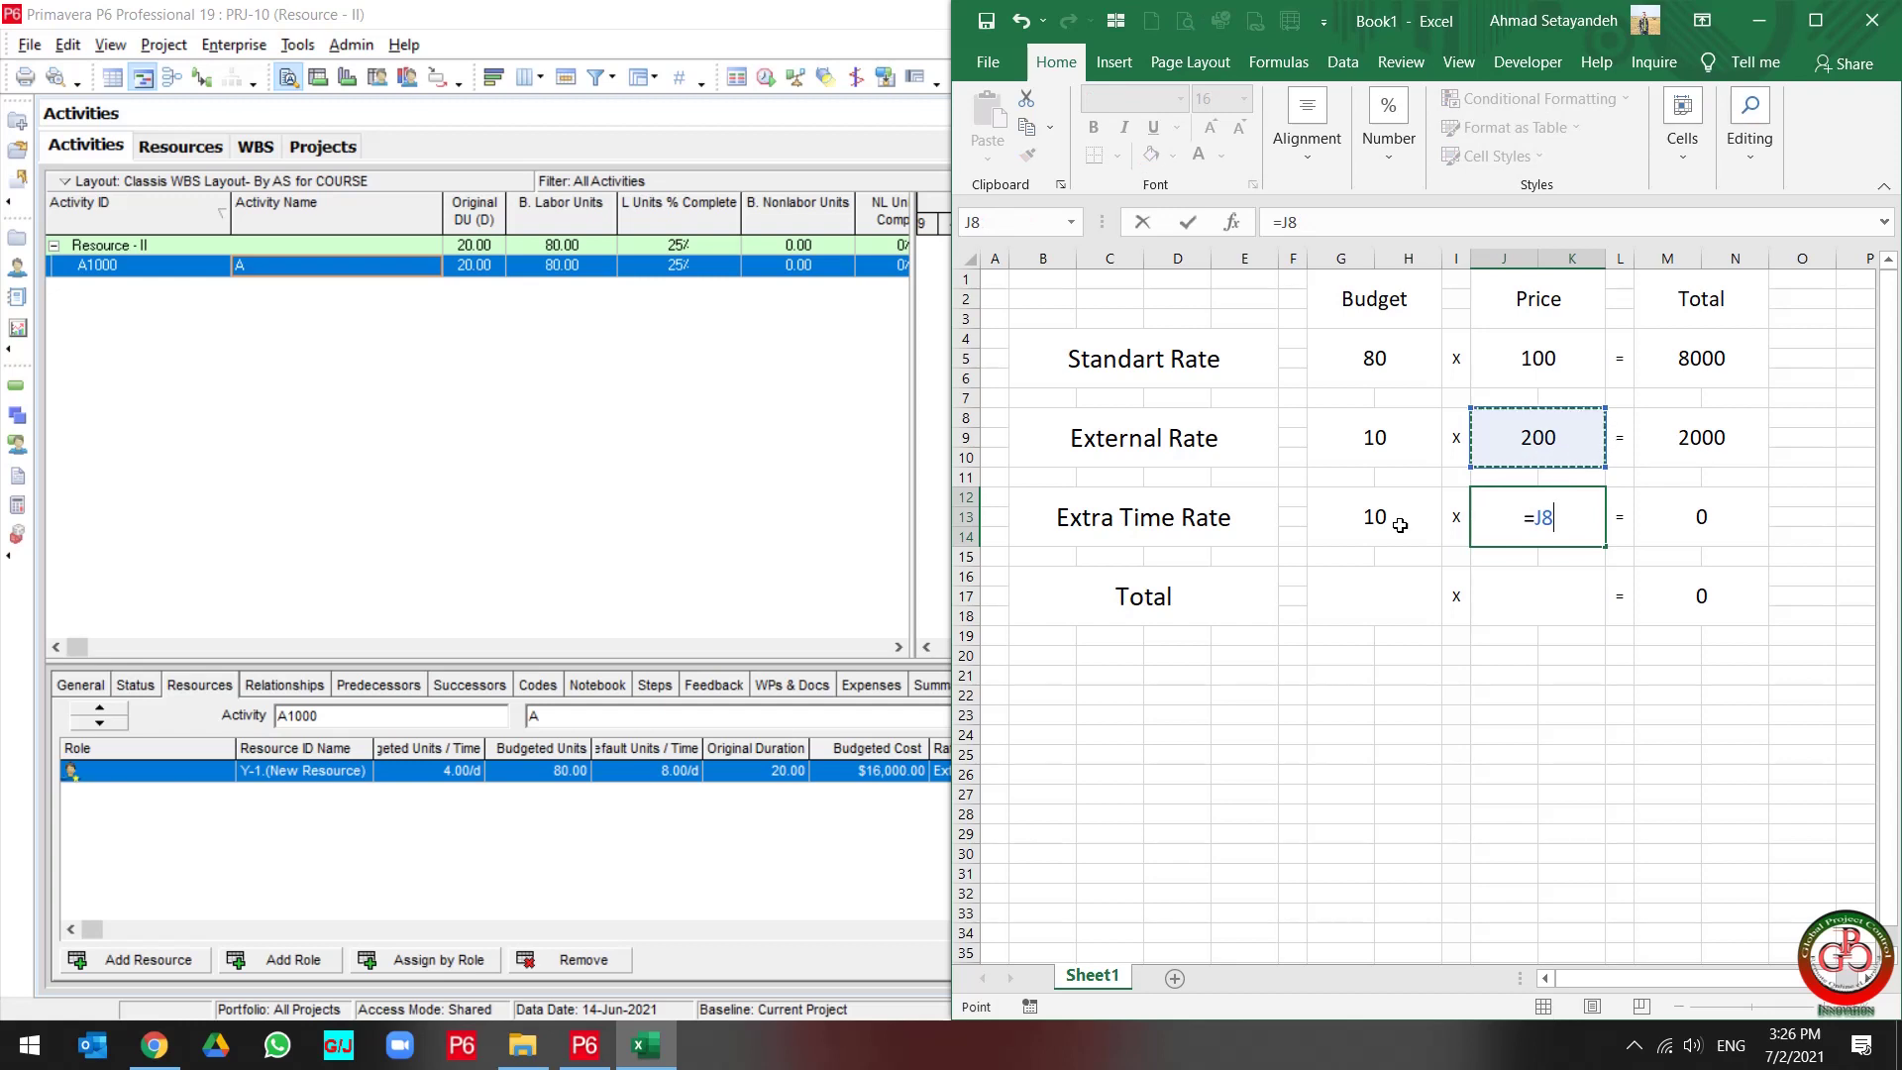
type("*1.5")
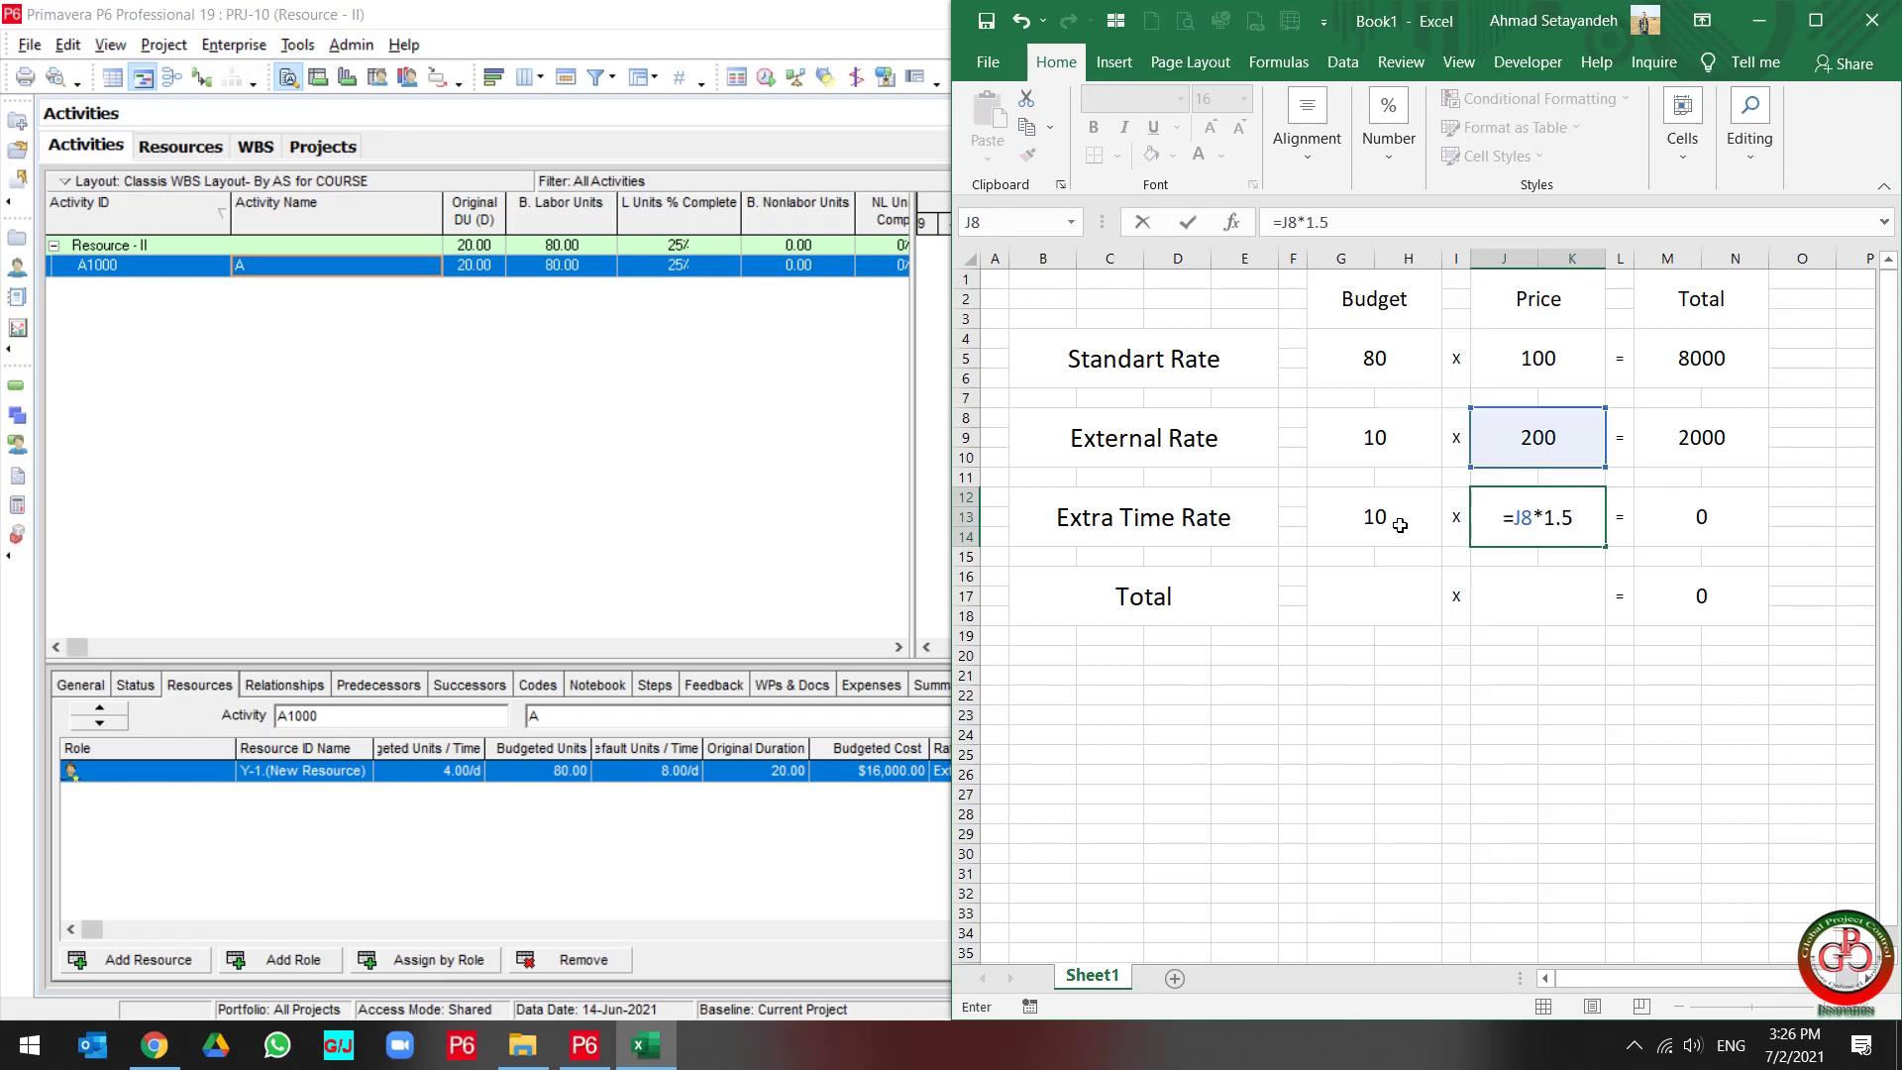
key("Return")
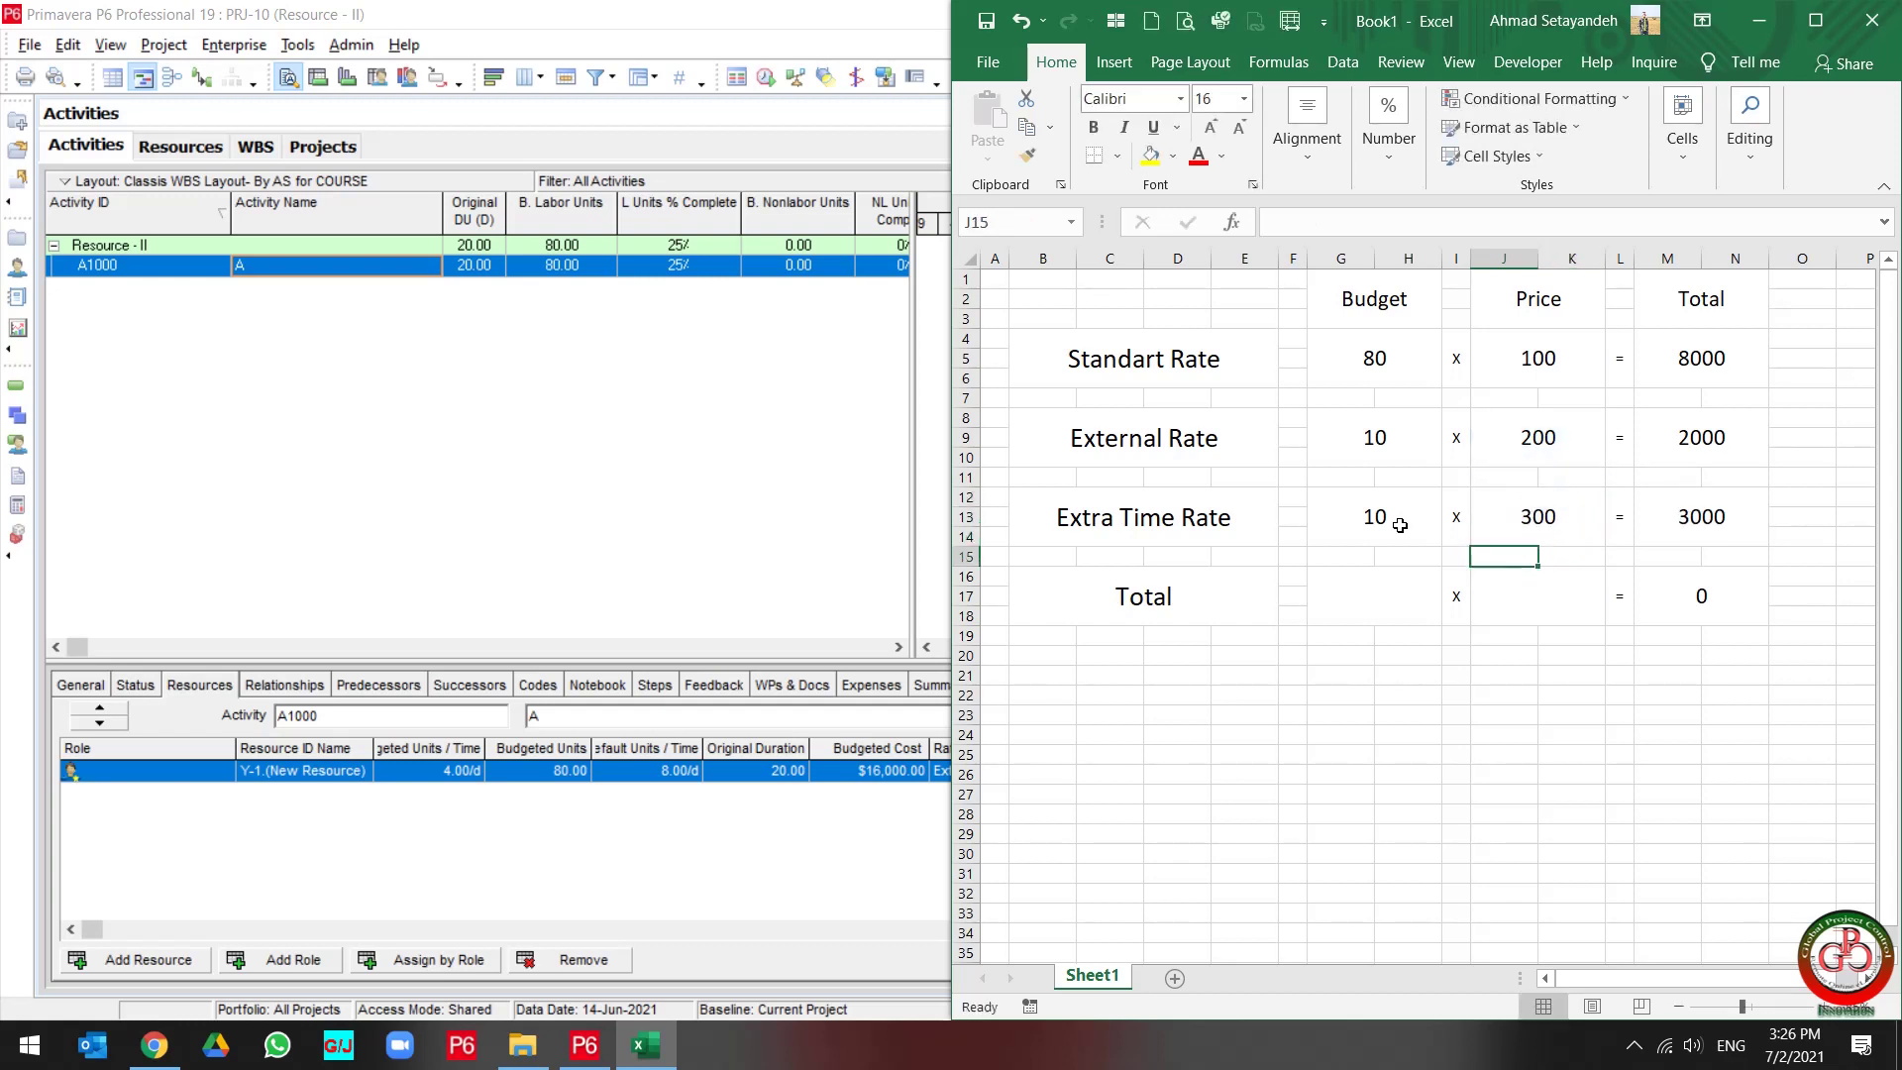
left_click(1552, 531)
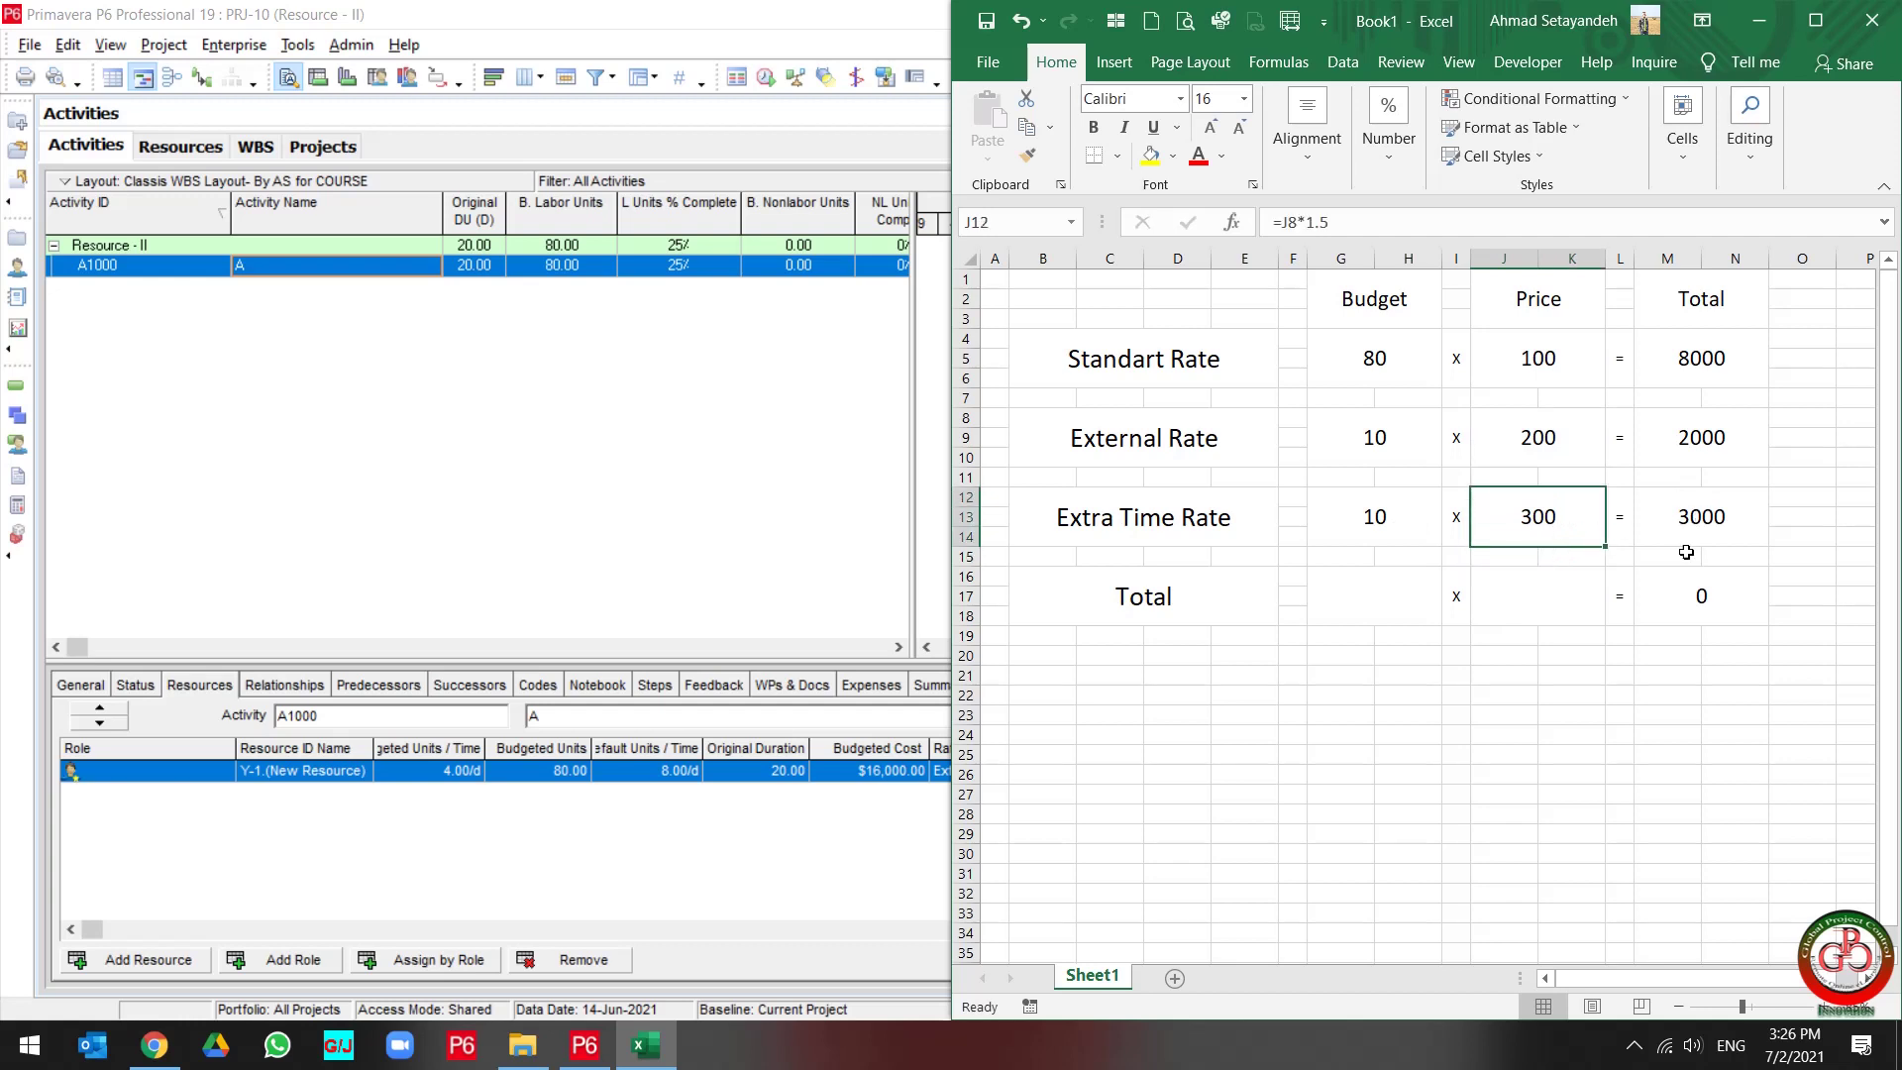
Enter the Total formula =M12+M8 in M16, giving 5000.
left_click(1696, 599)
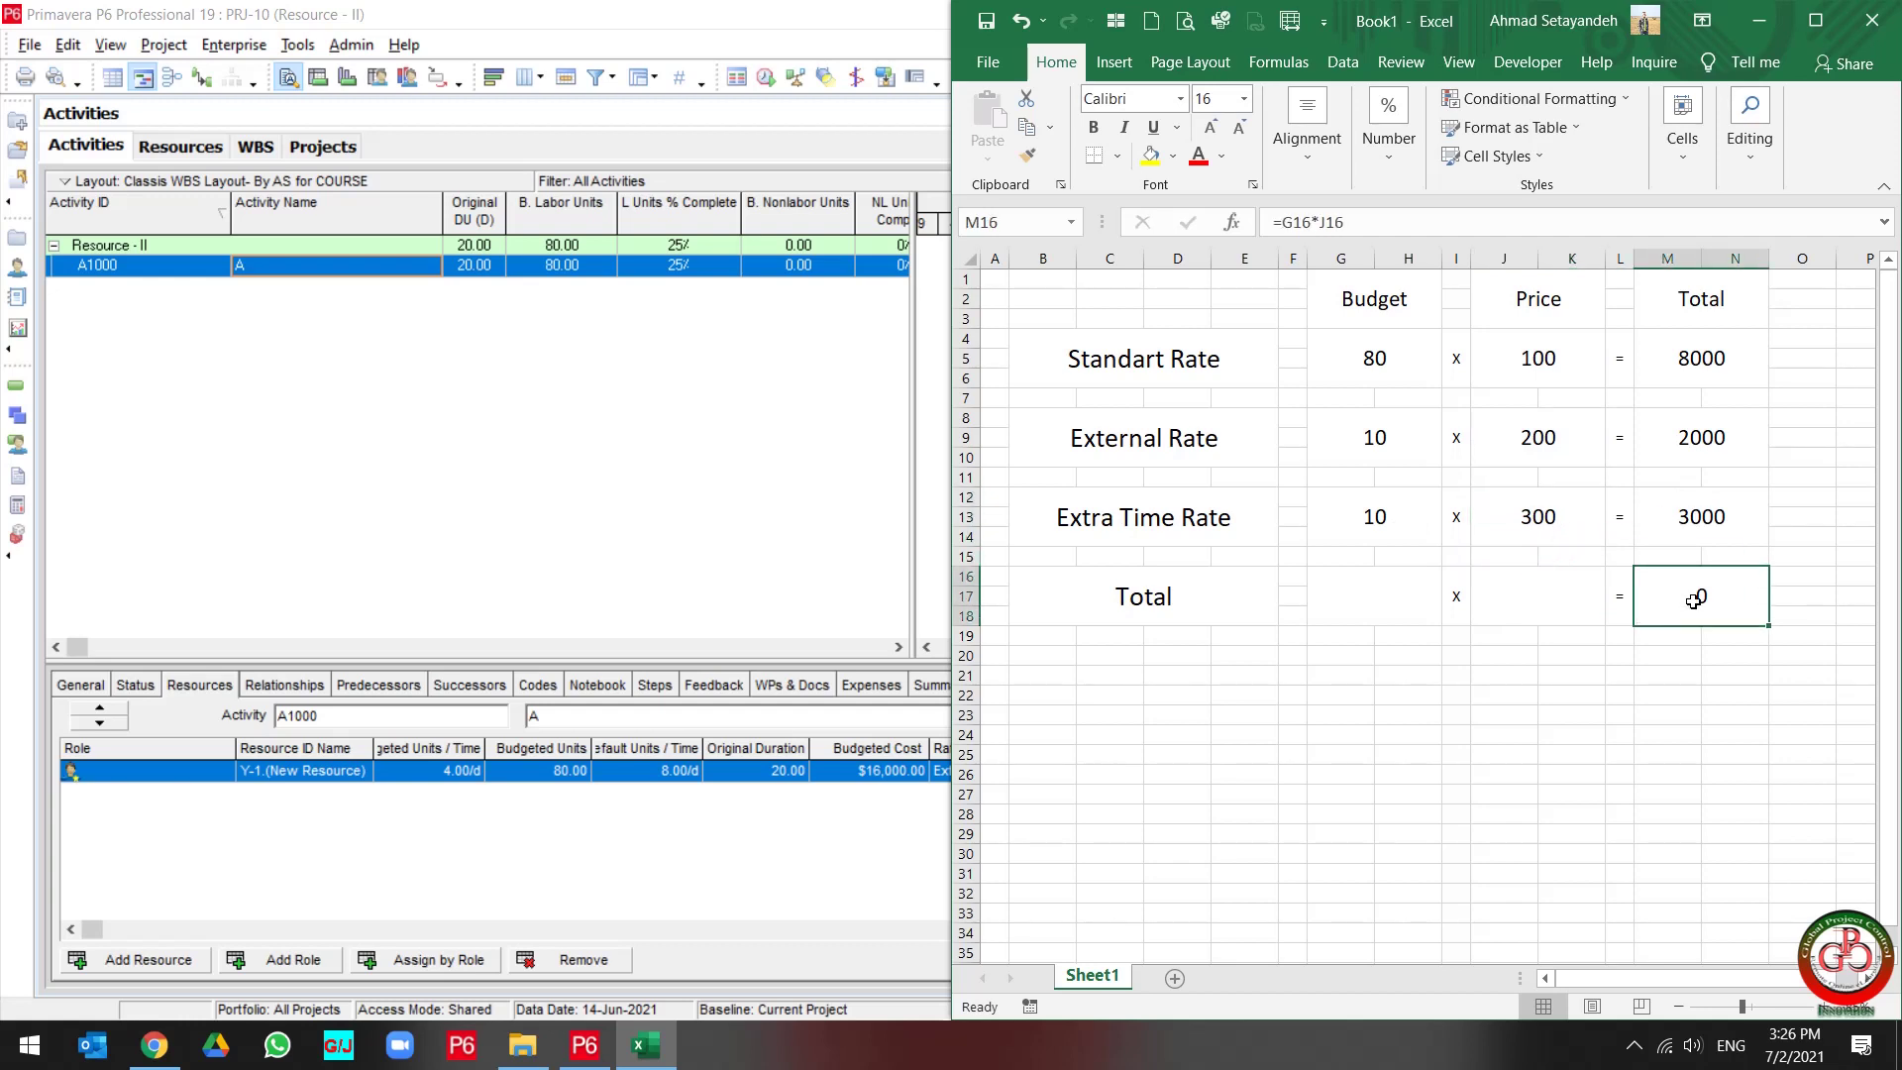
type("=")
key("Up")
key("Up")
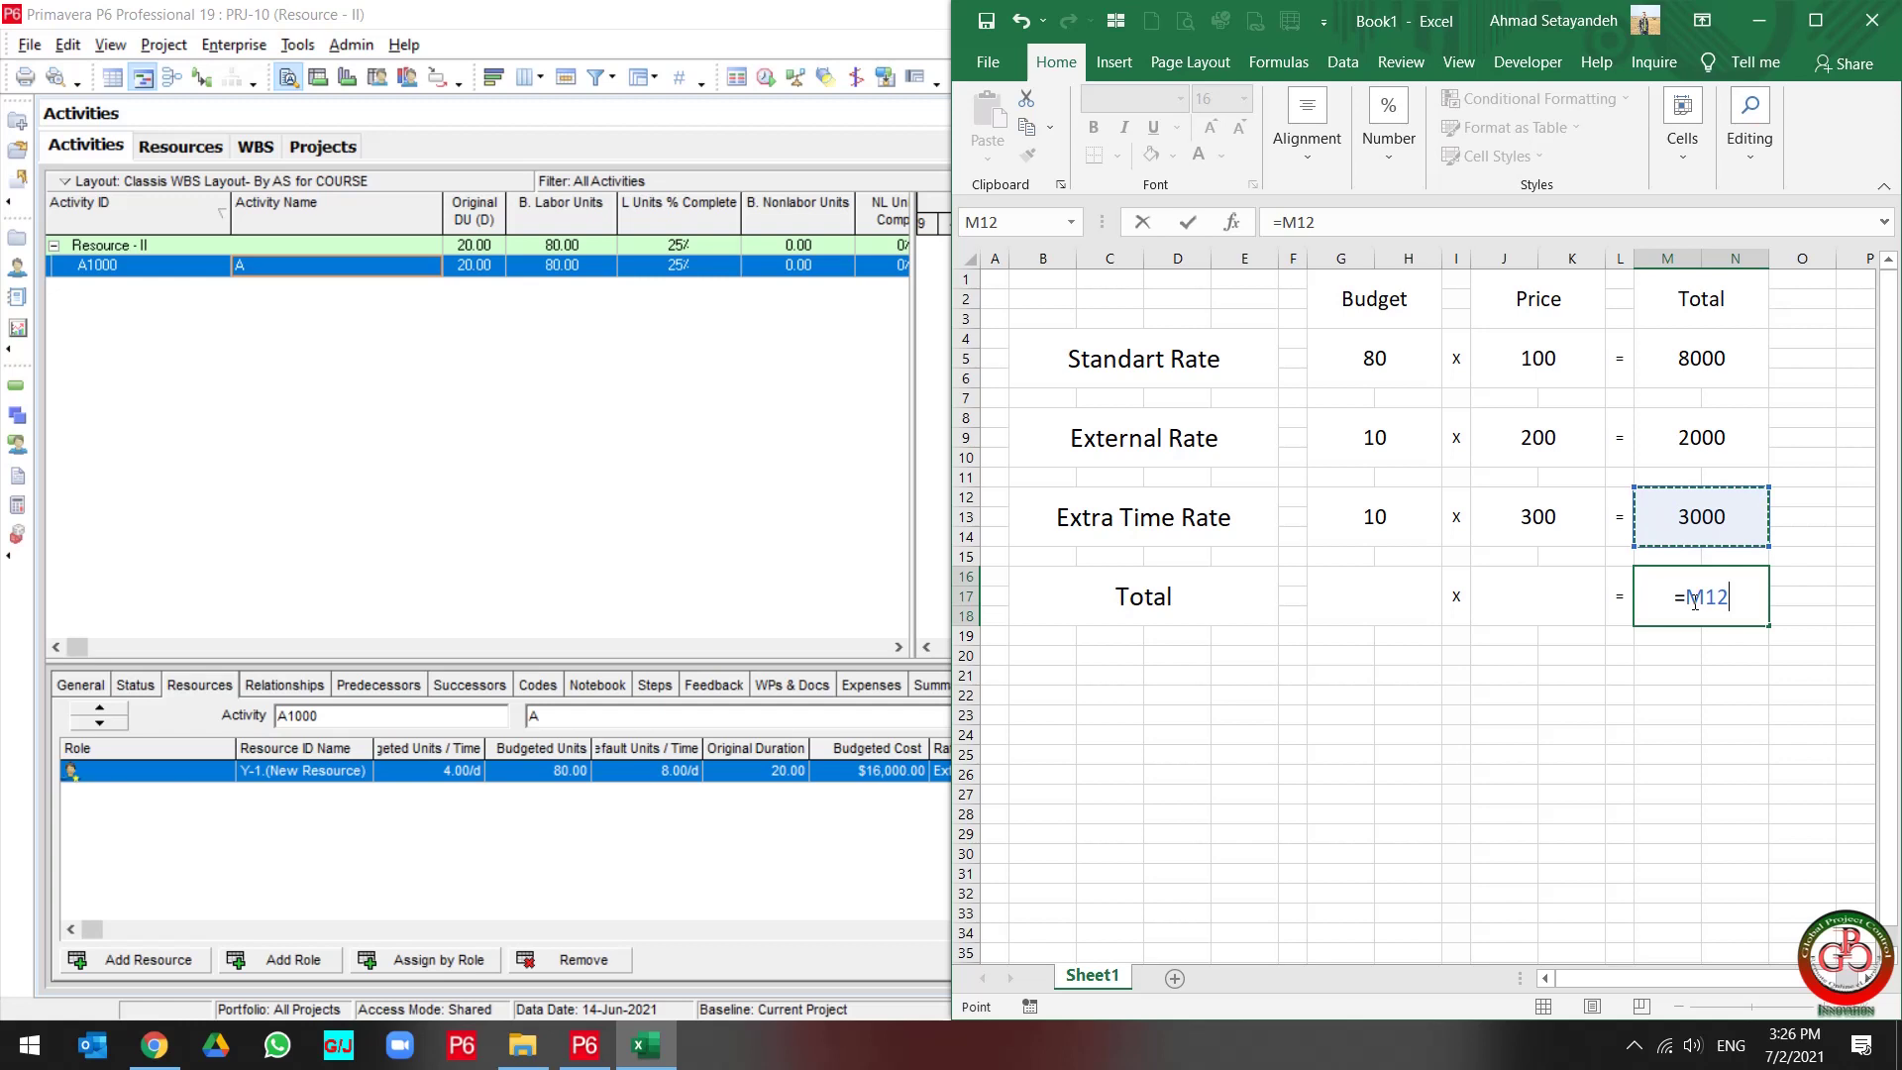
type("+")
key("Up")
key("Up")
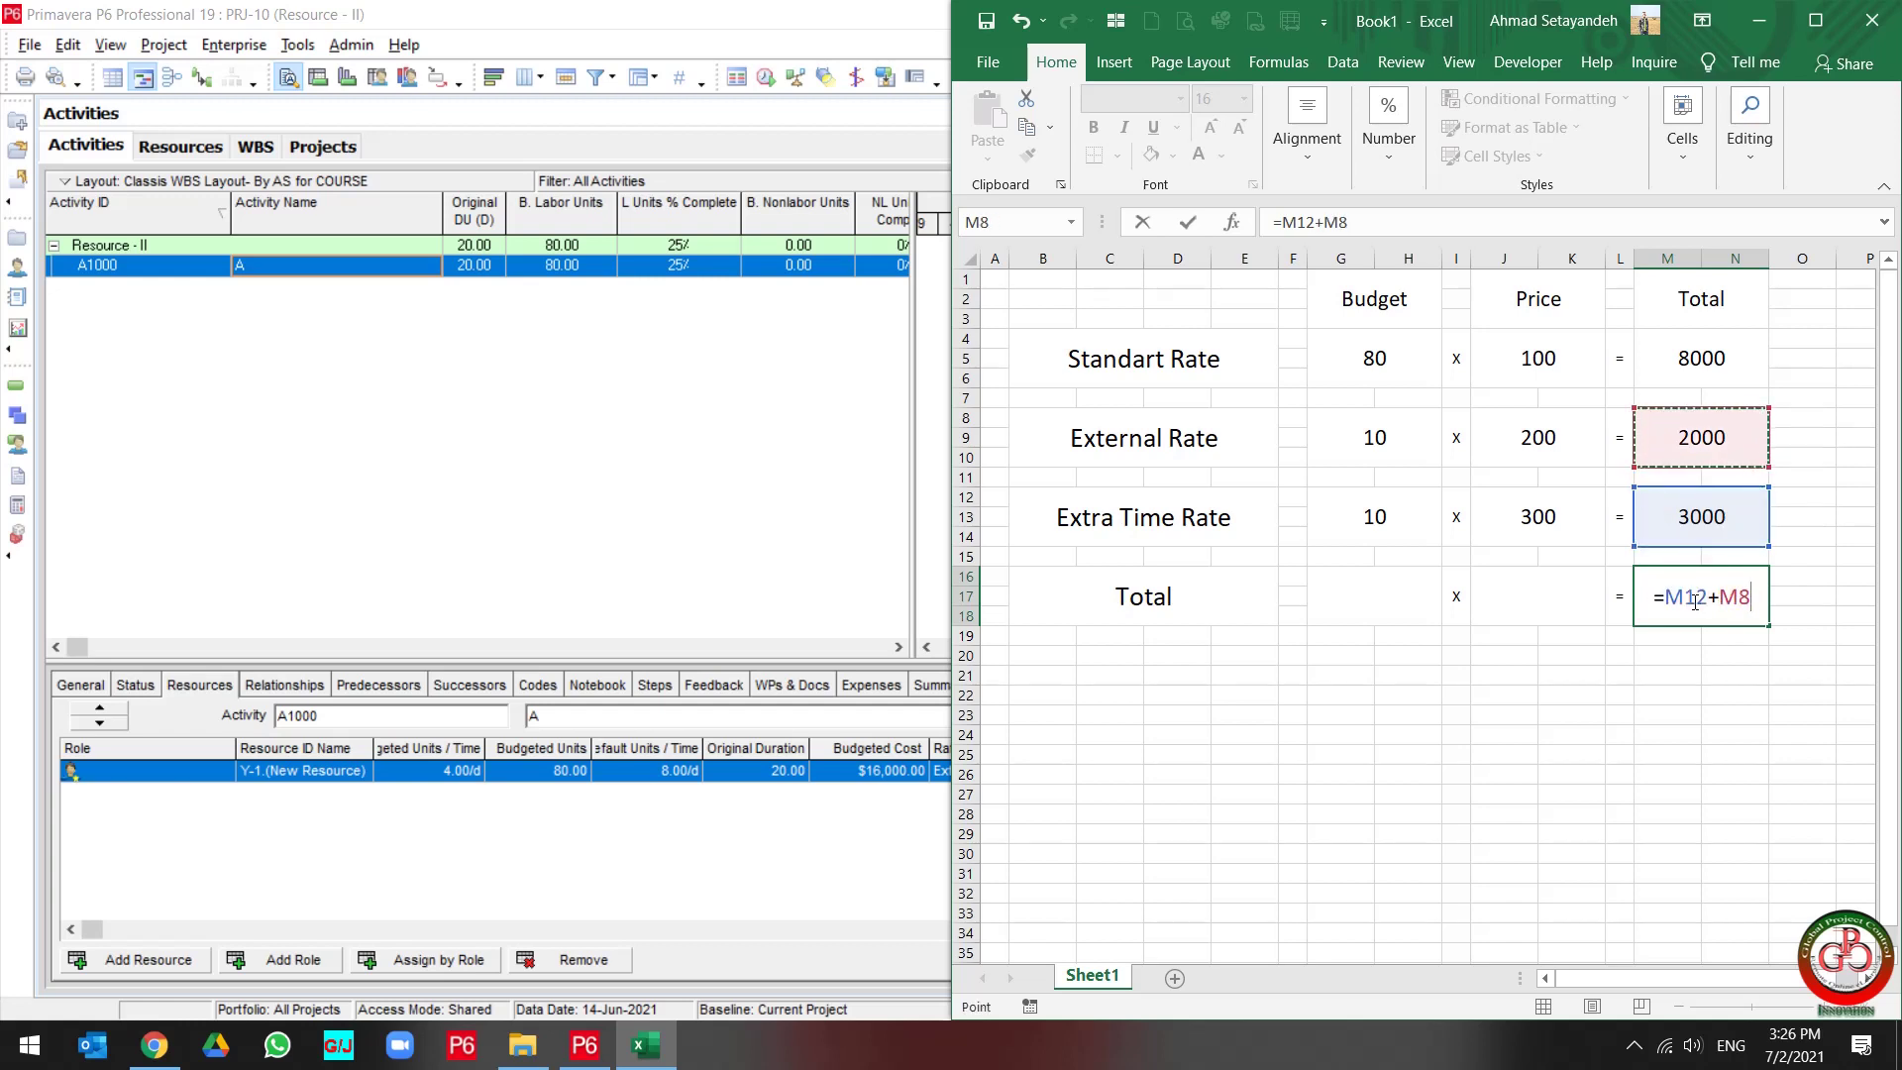
key("Return")
left_click(1693, 599)
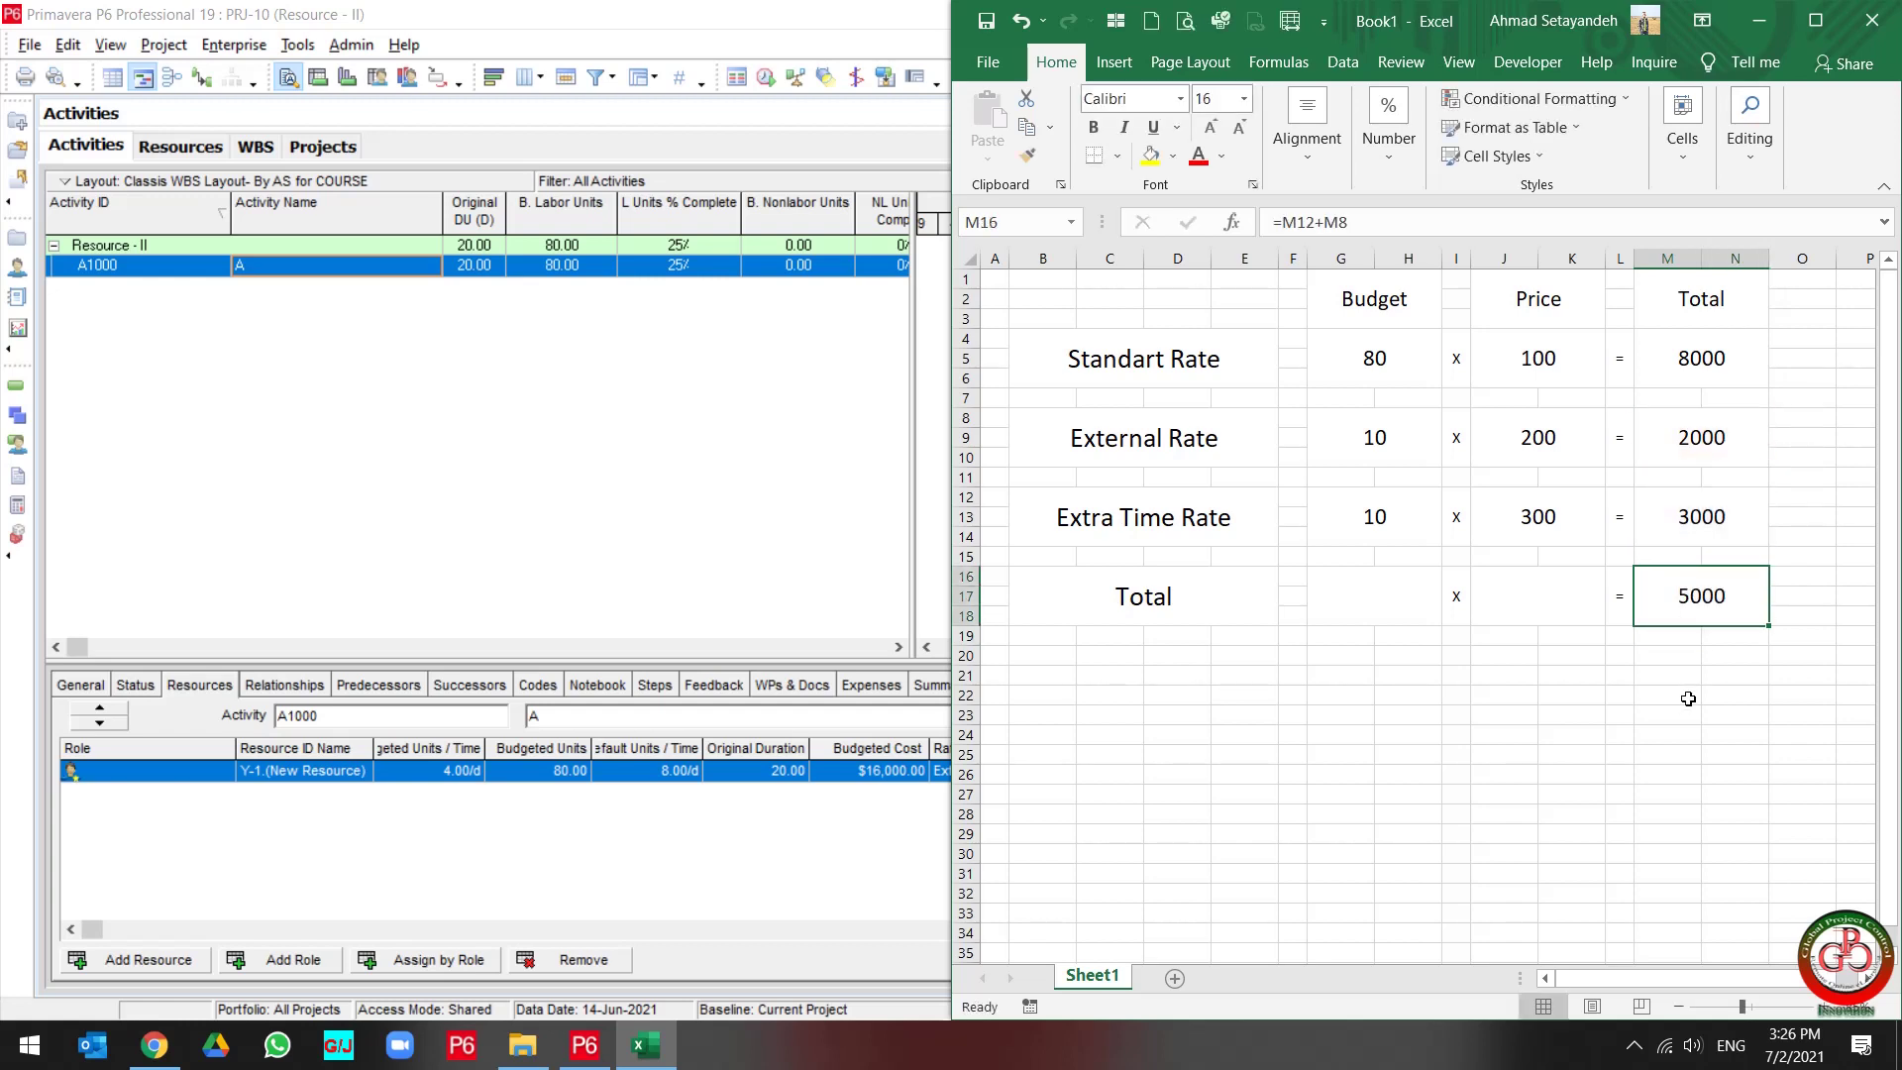
Enter 10 actual units and 10 actual overtime units on A1000's Y-1 resource assignment.
left_click(686, 38)
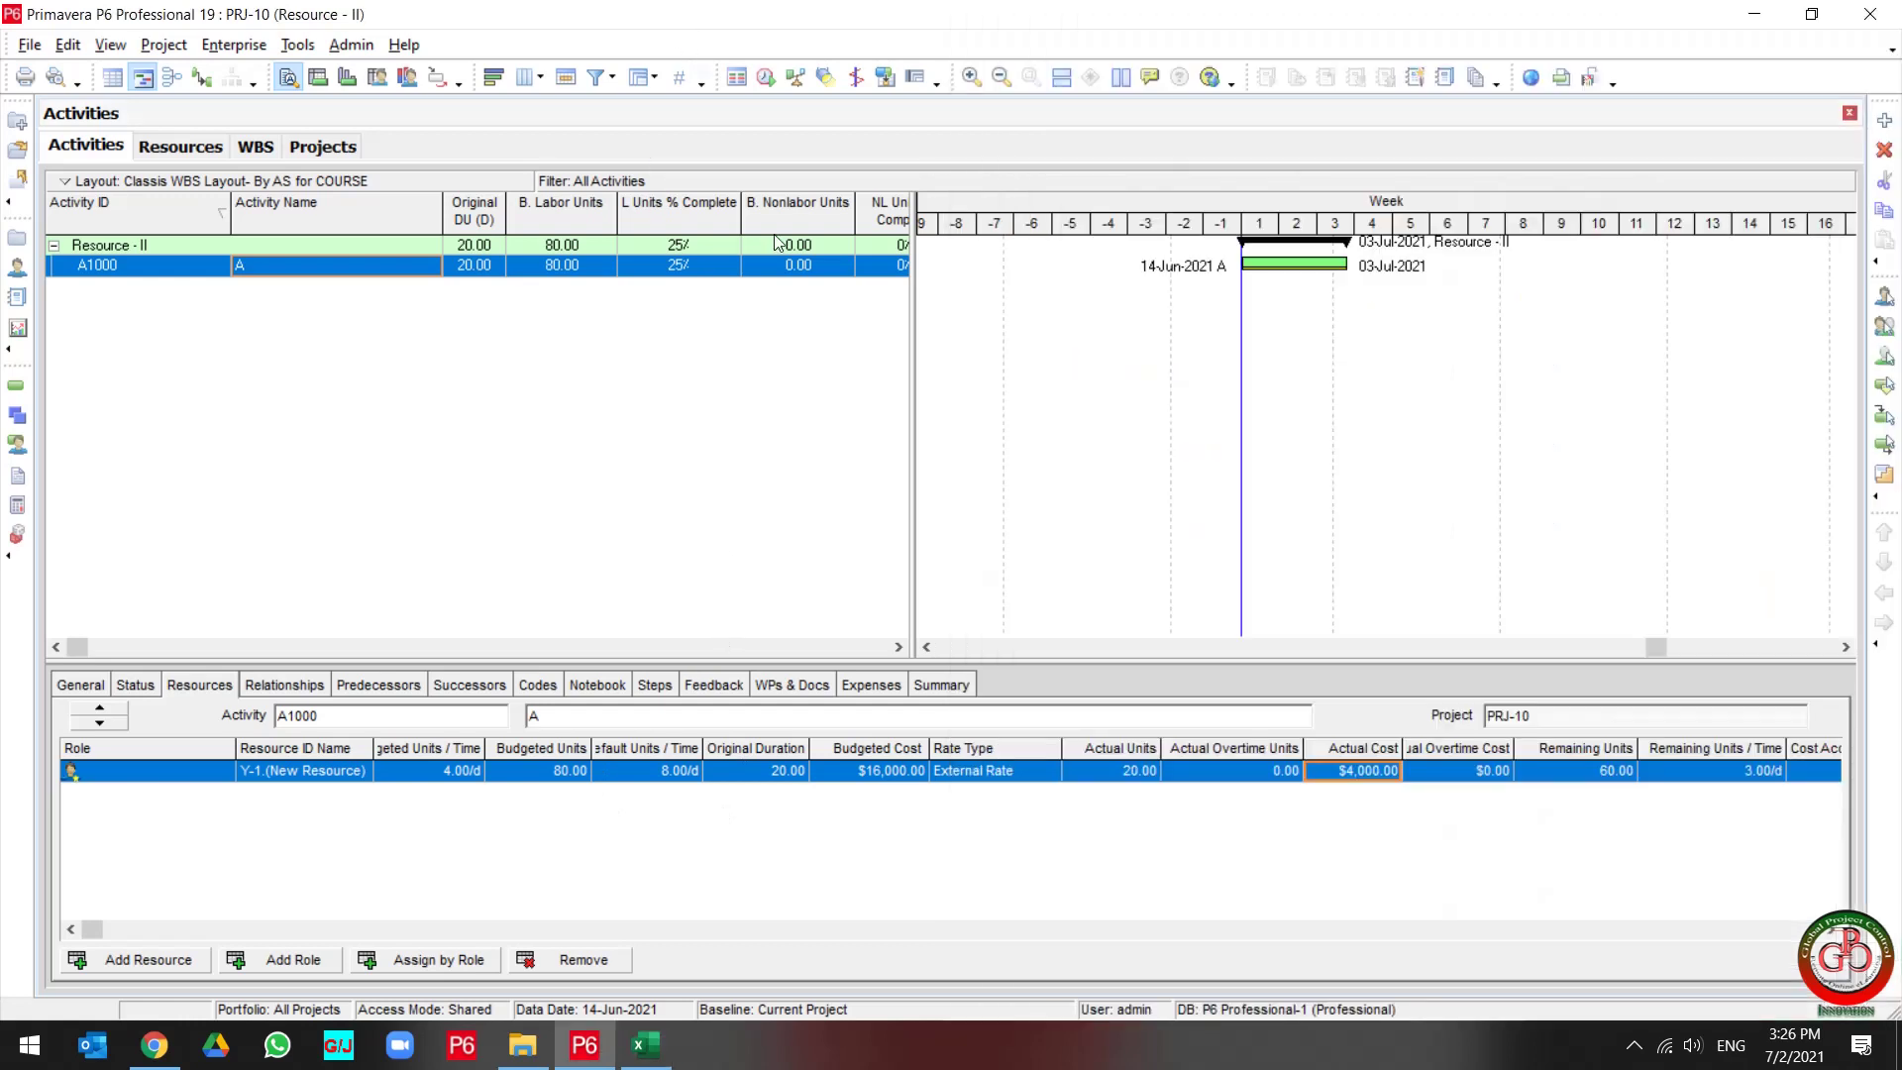
left_click(1264, 778)
left_click(1105, 773)
type("10")
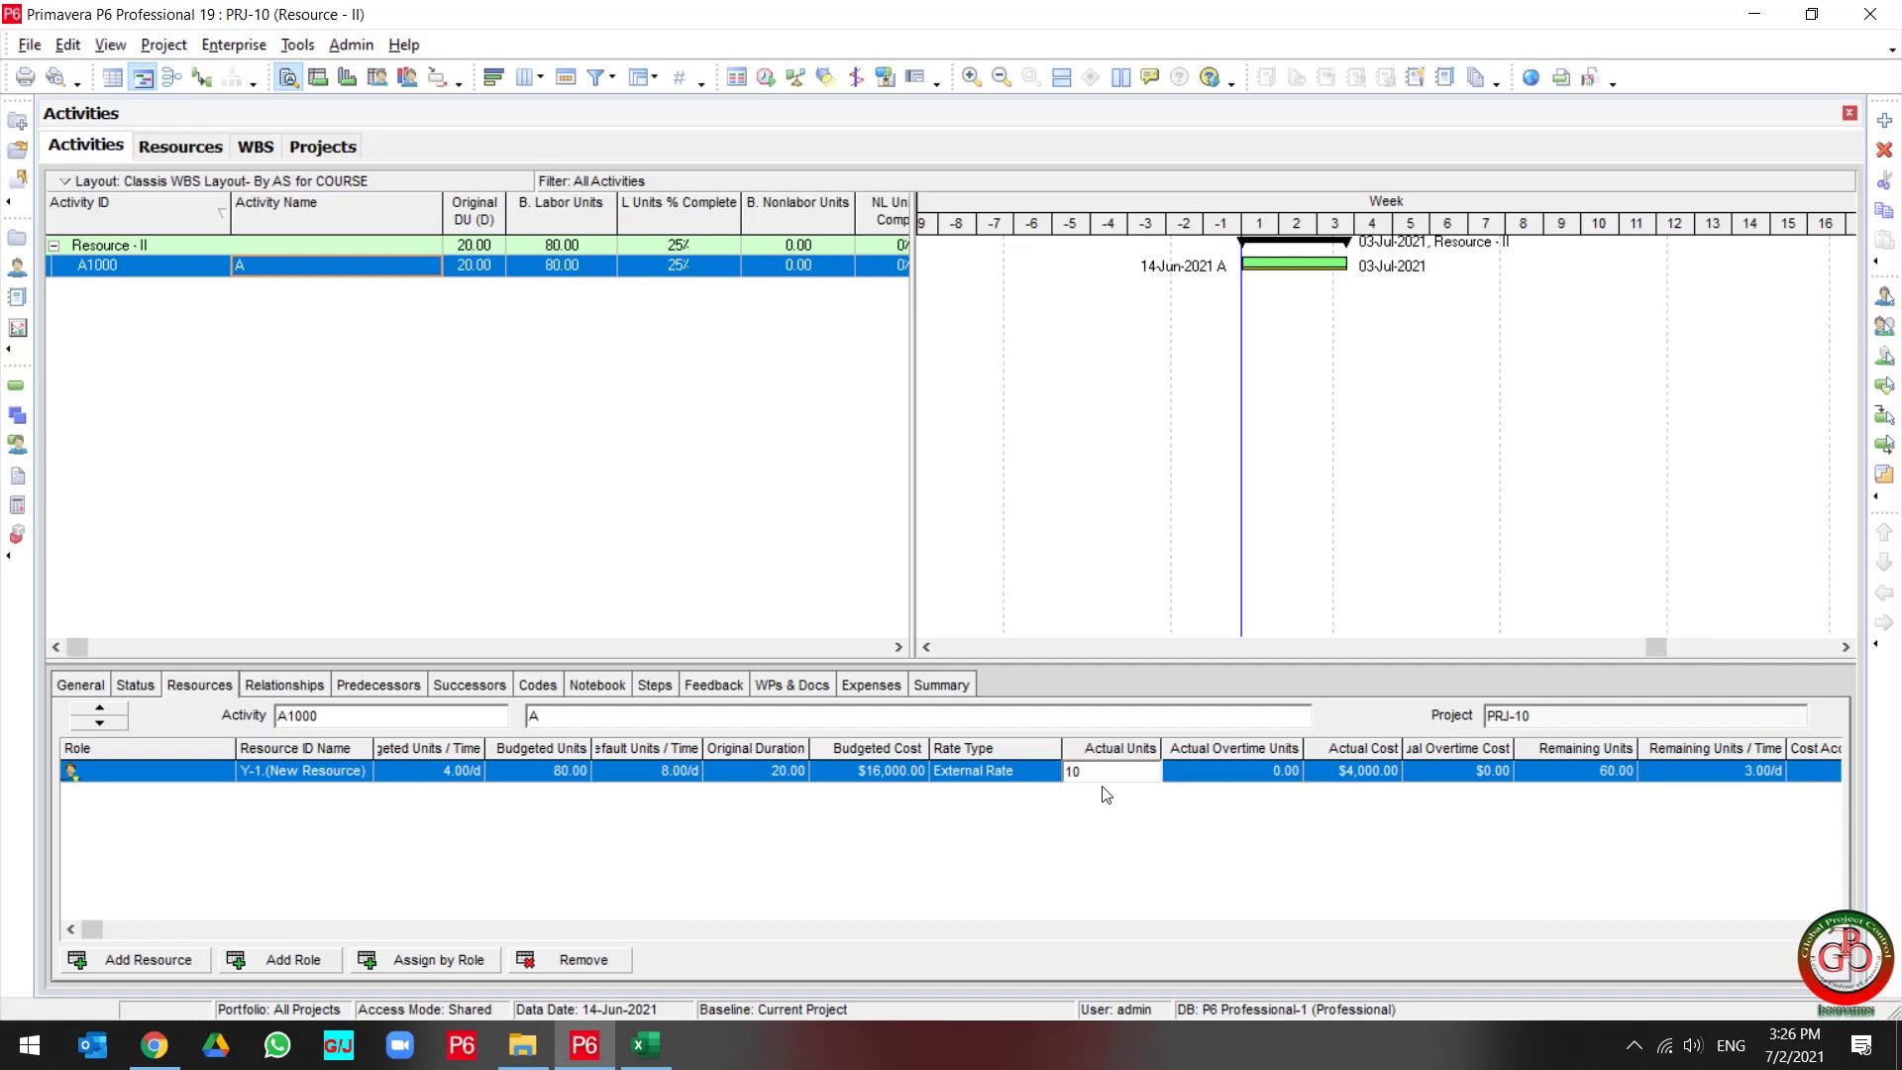
key("Return")
key("Tab")
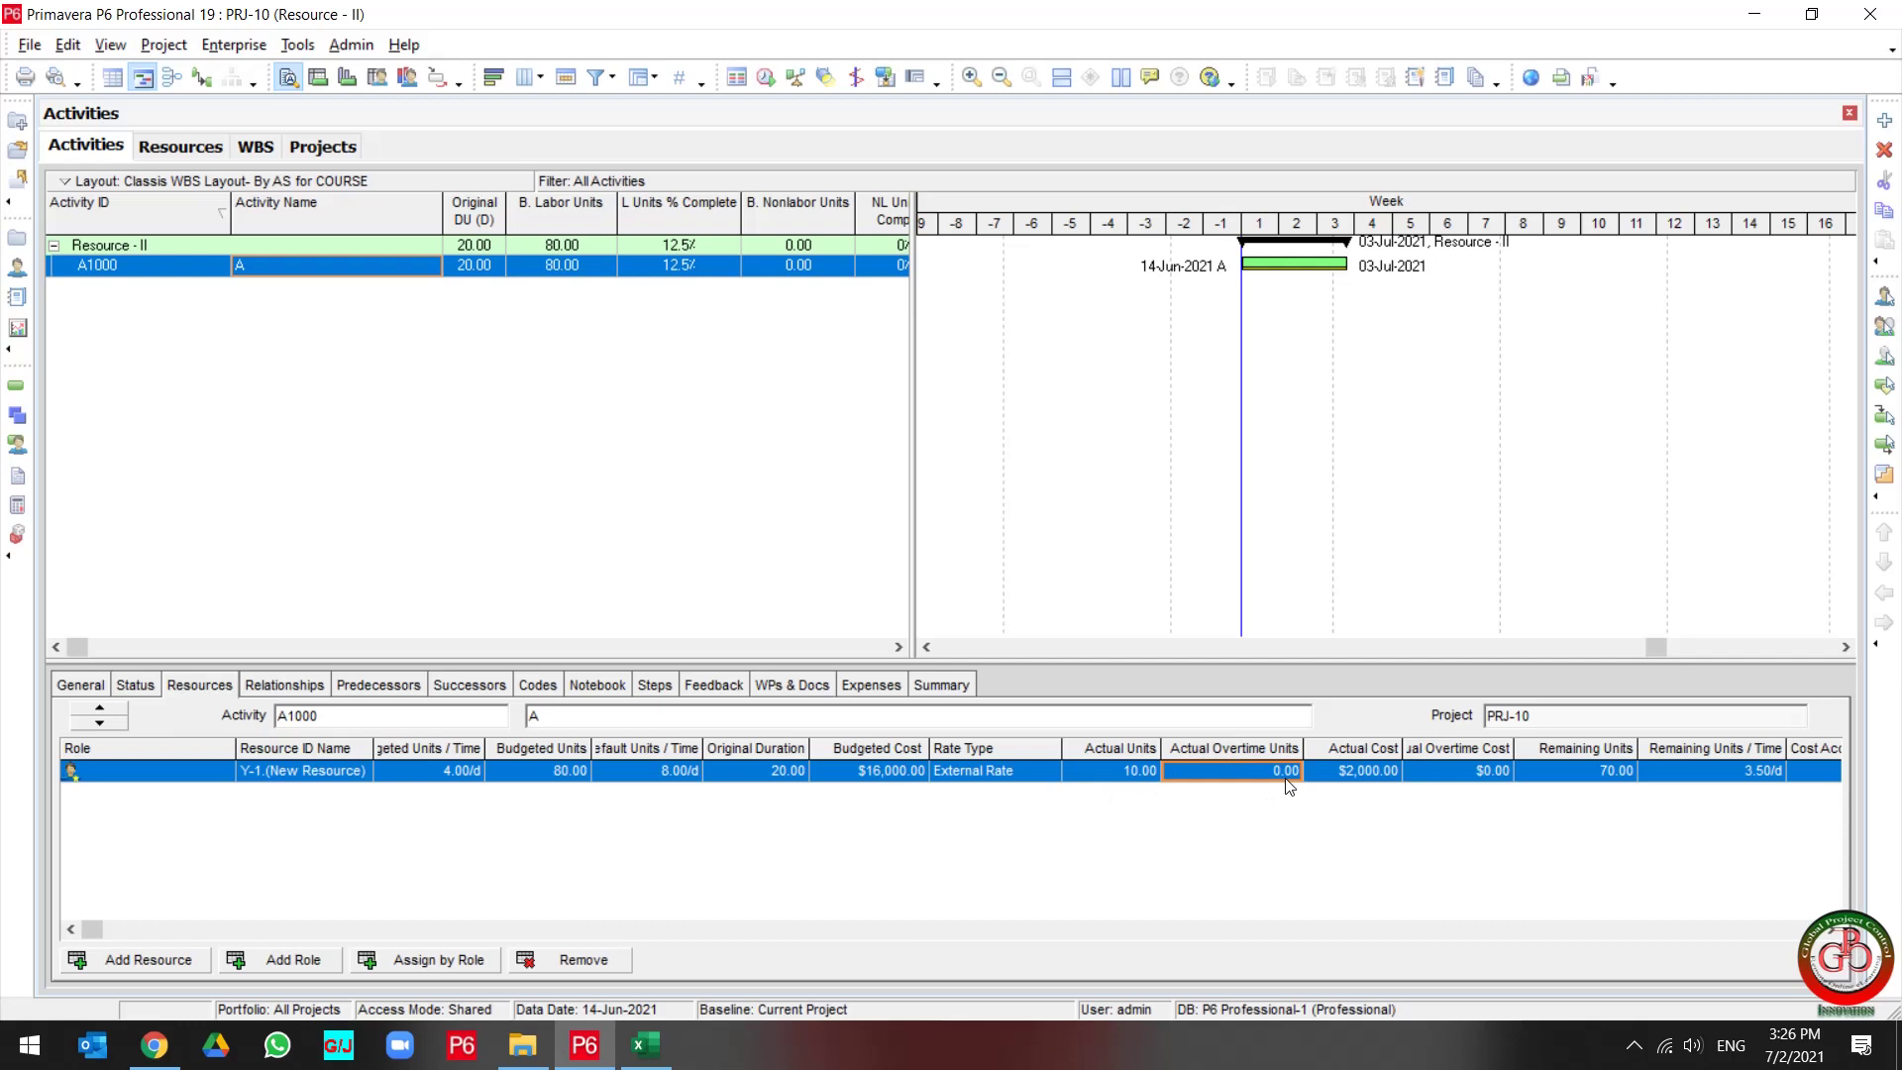
type("1")
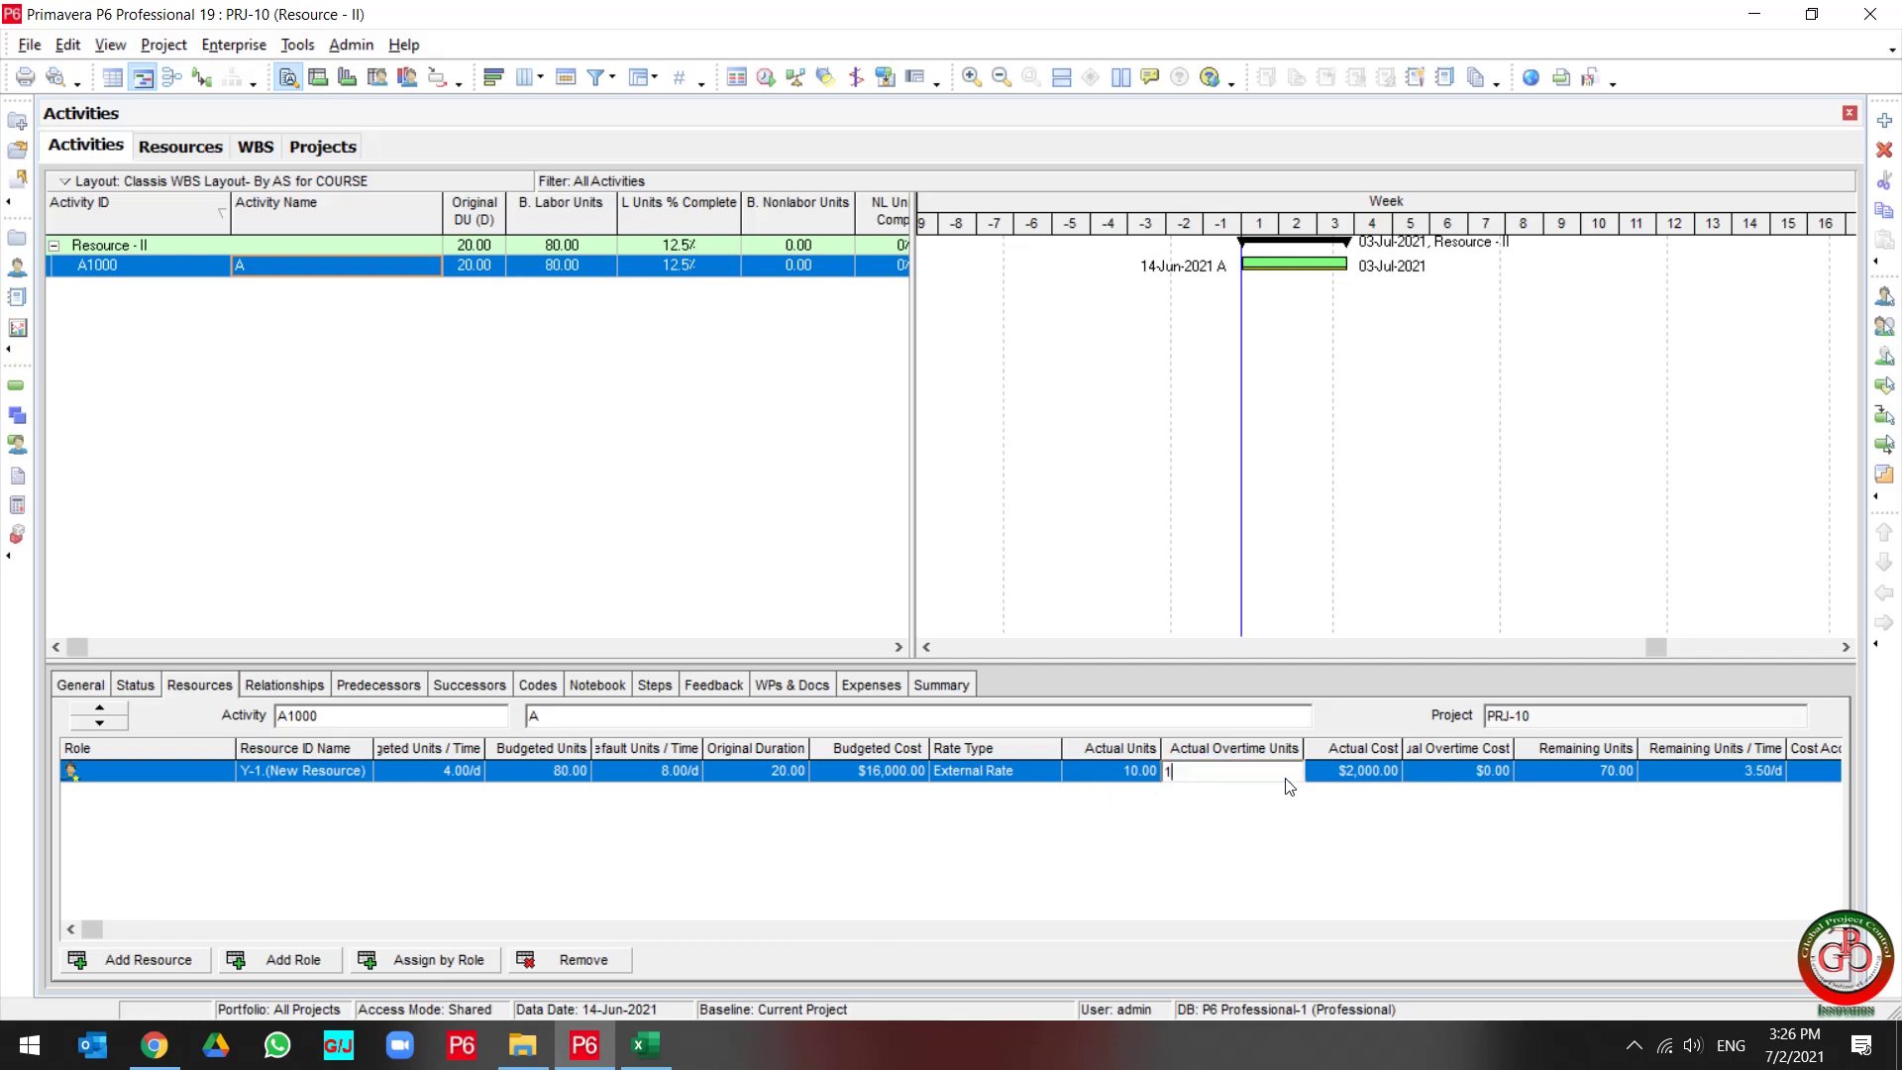
type("0")
key("Return")
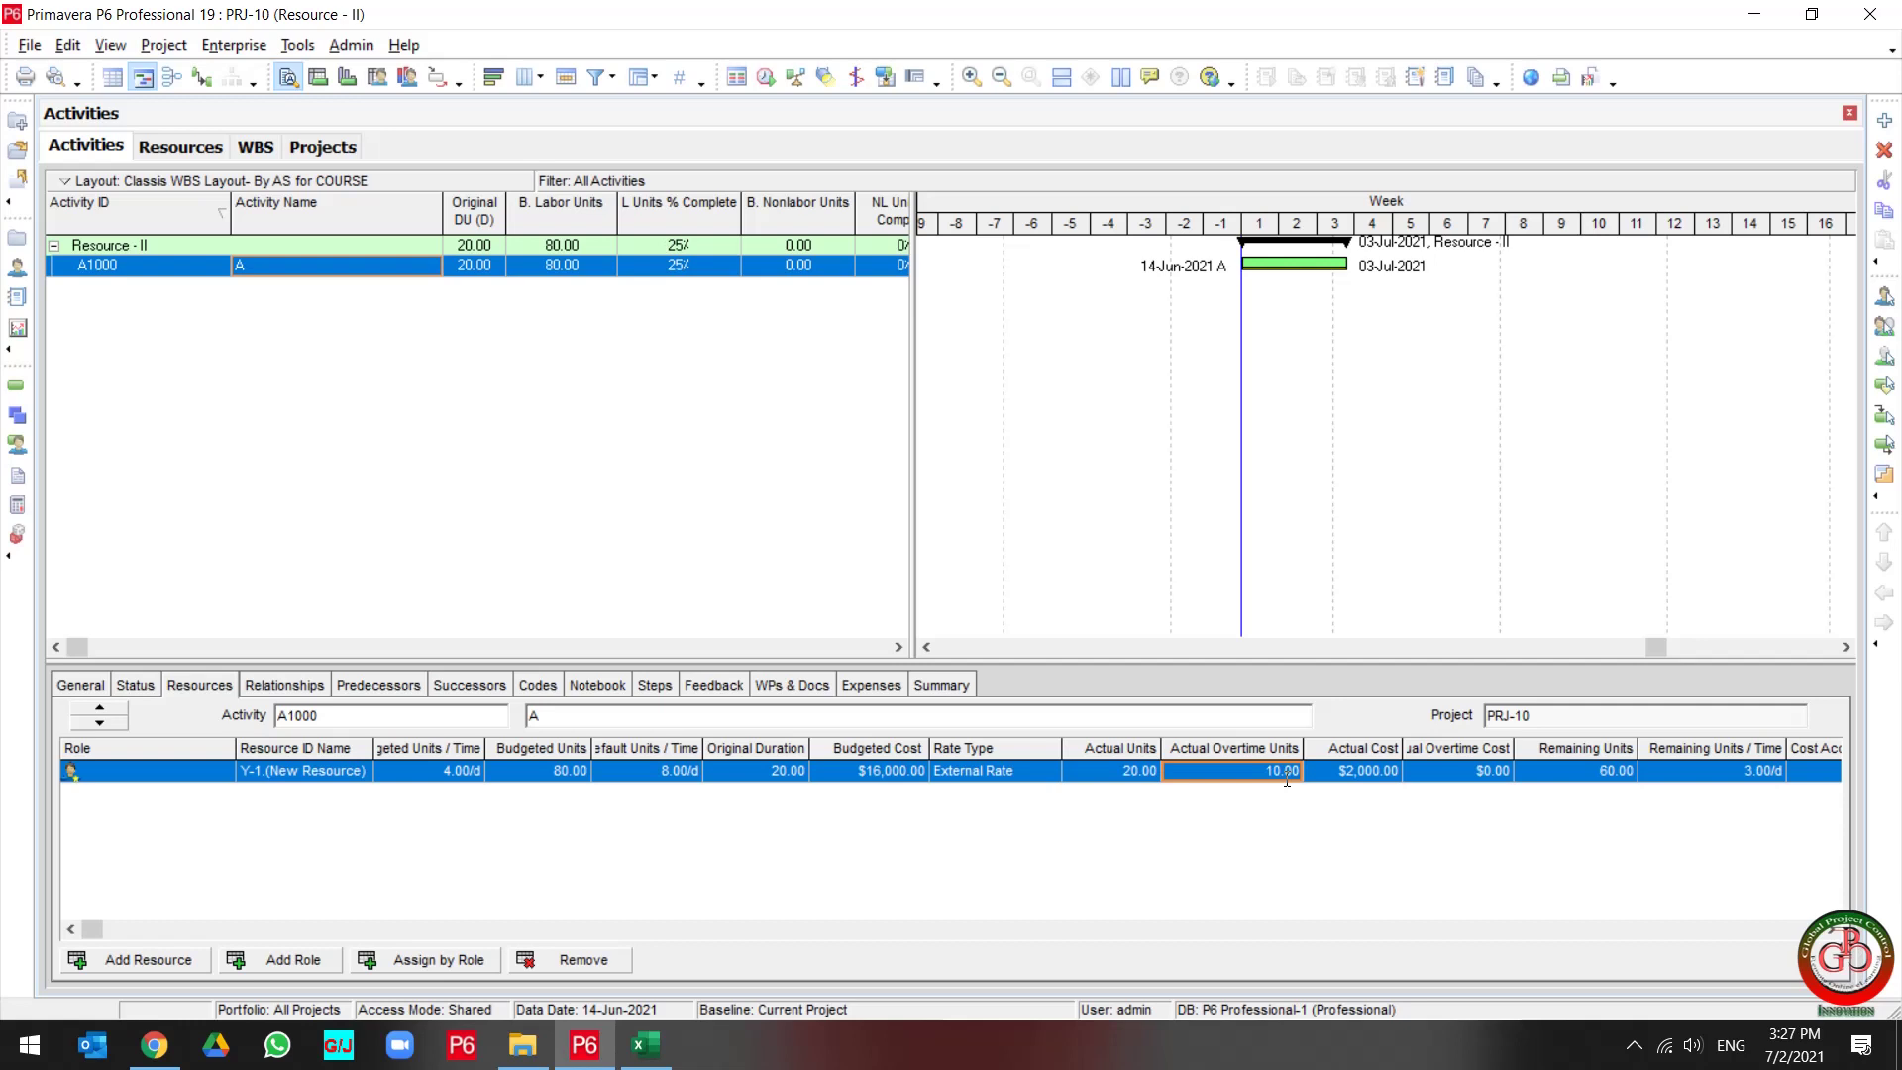
Recalculate assignment costs so A1000's Y-1 shows $3,000.00 actual overtime cost and $5,000.00 actual cost.
left_click(304, 48)
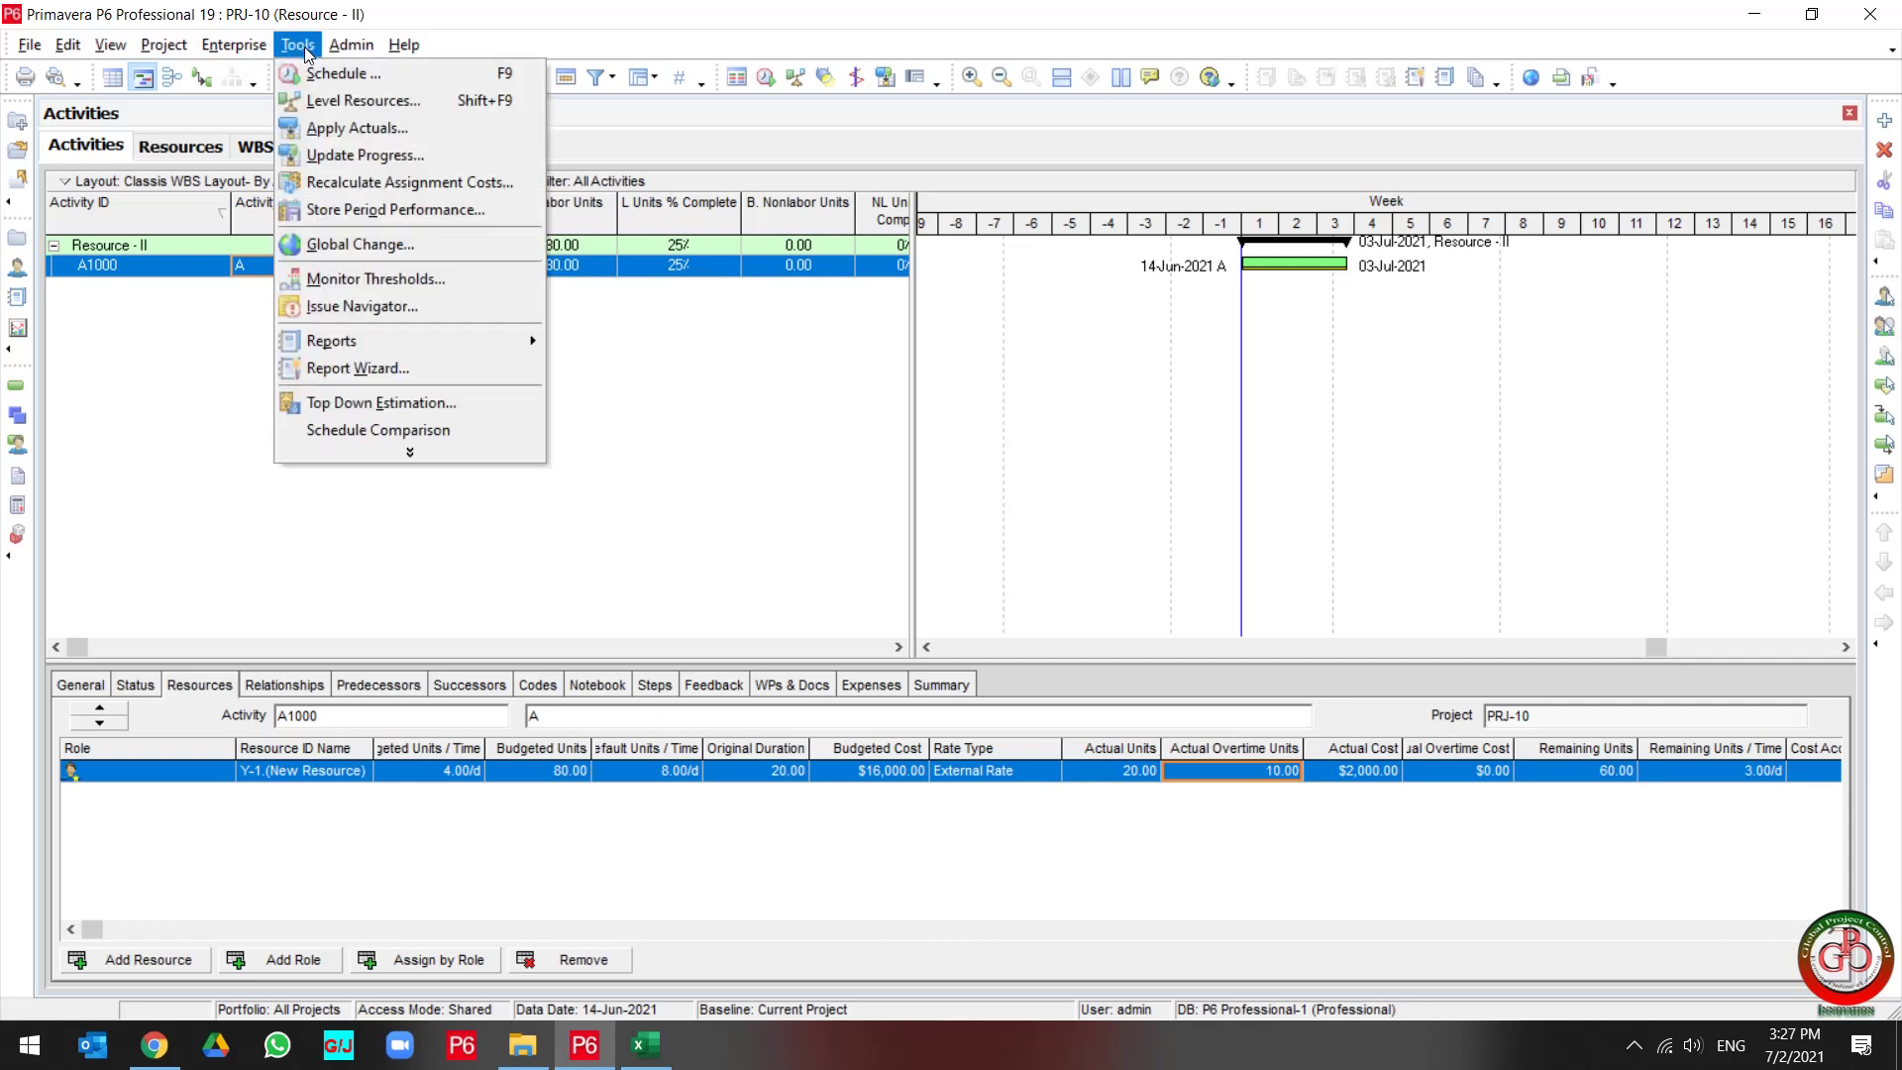
left_click(370, 183)
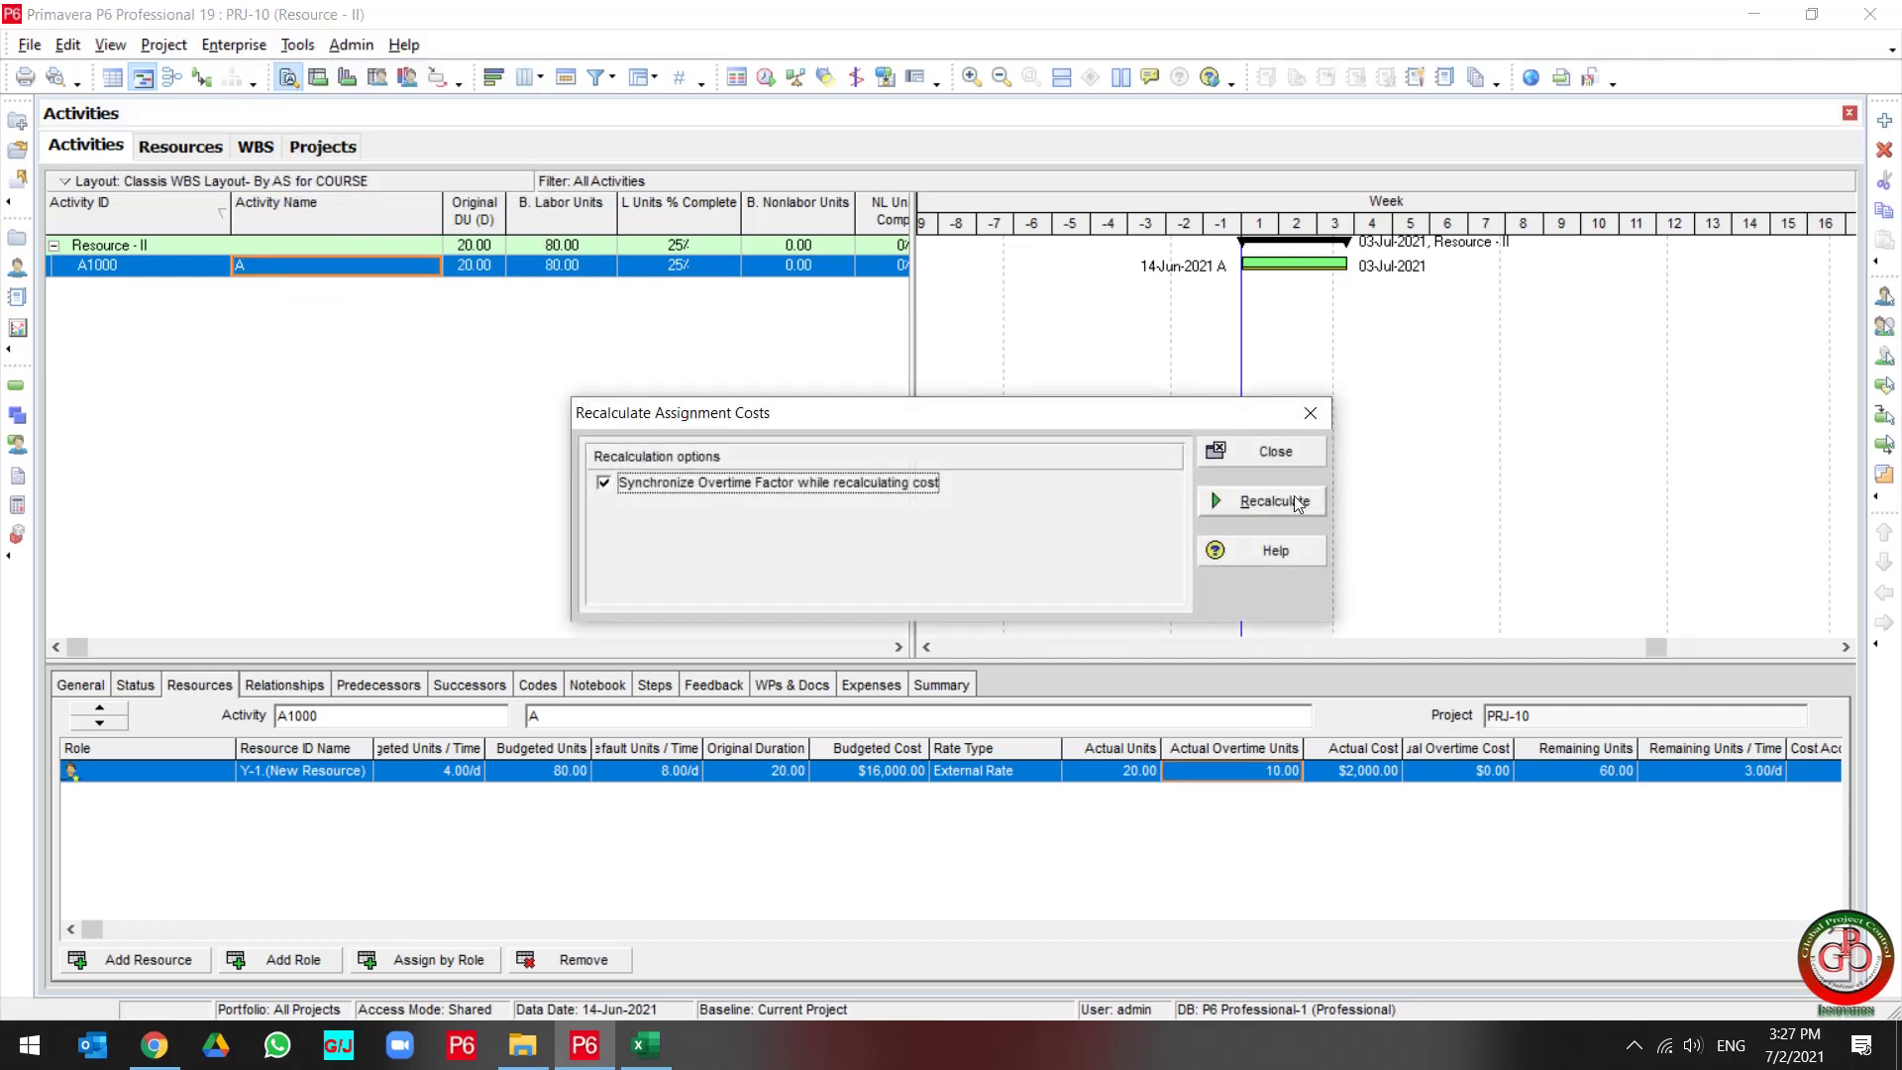
left_click(1275, 501)
left_click(806, 552)
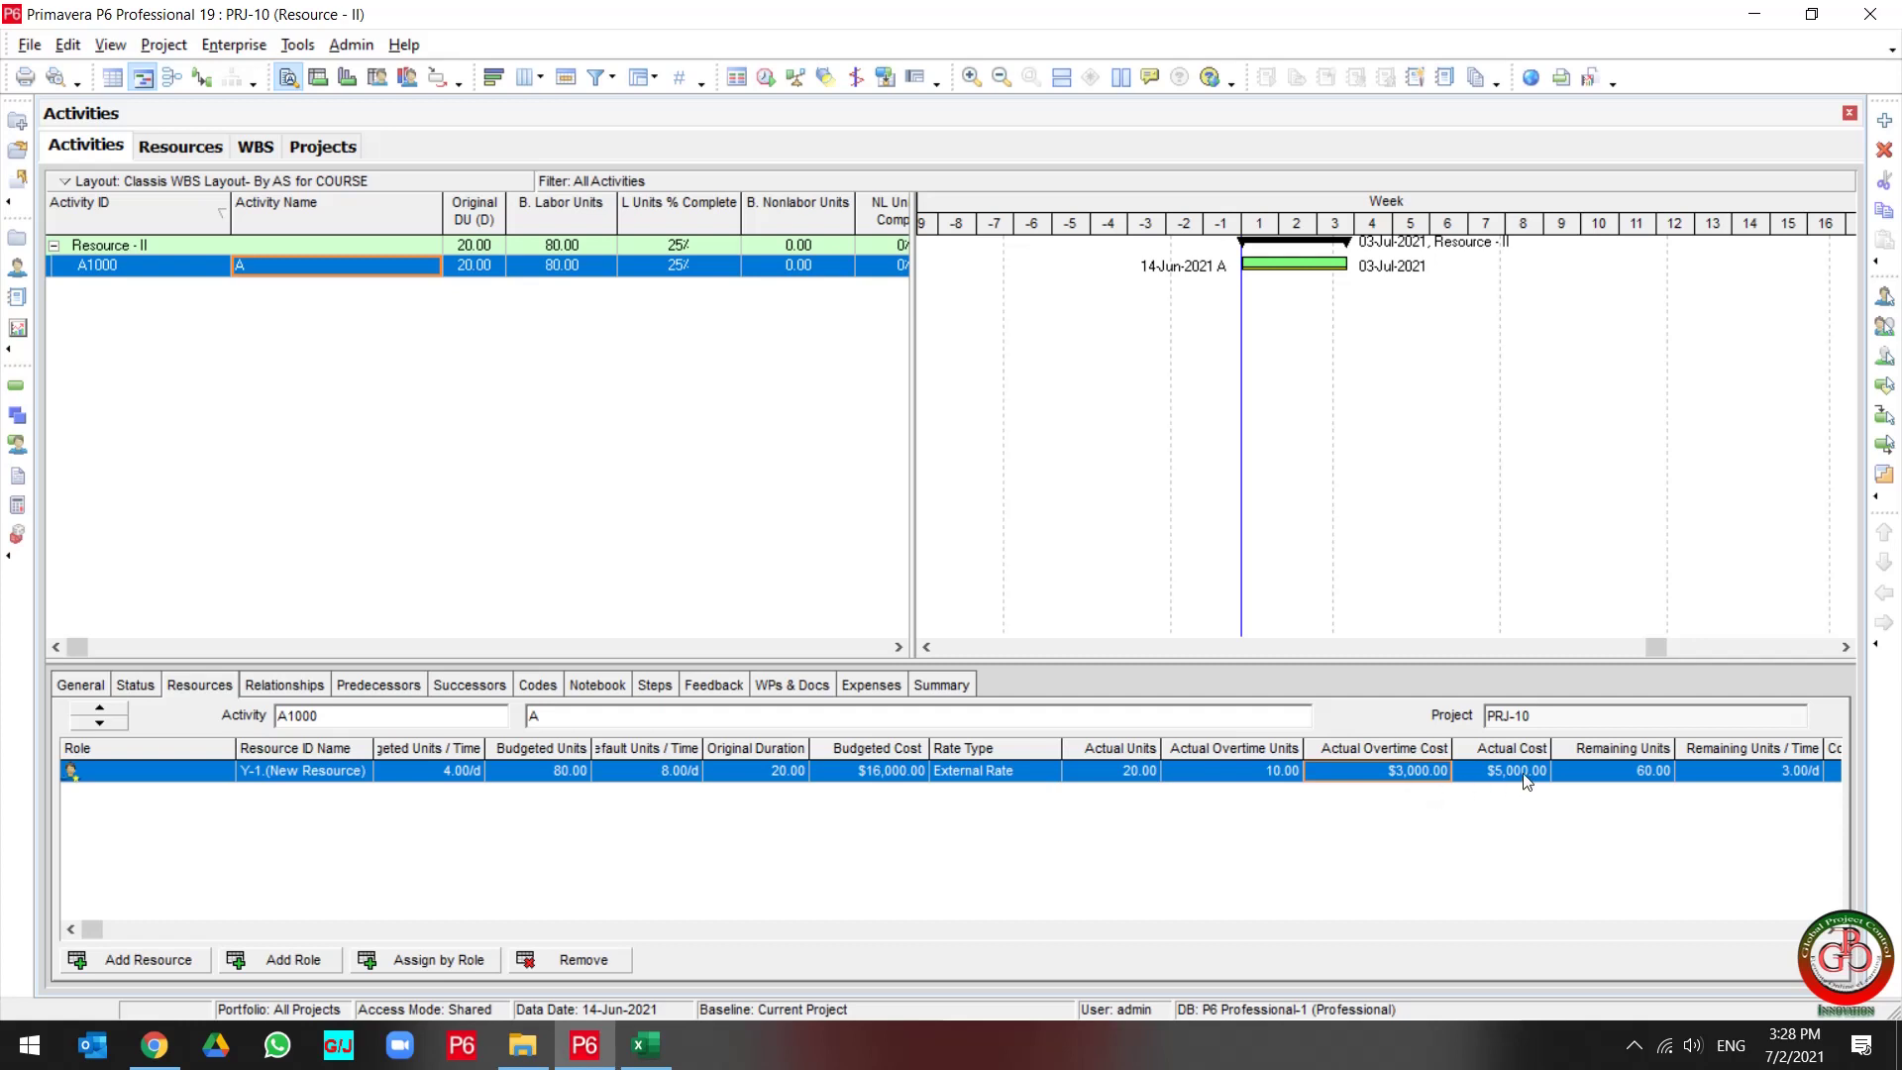
Add the Actual Regular Cost column to the resource table, placed after Actual Overtime Units.
right_click(1288, 812)
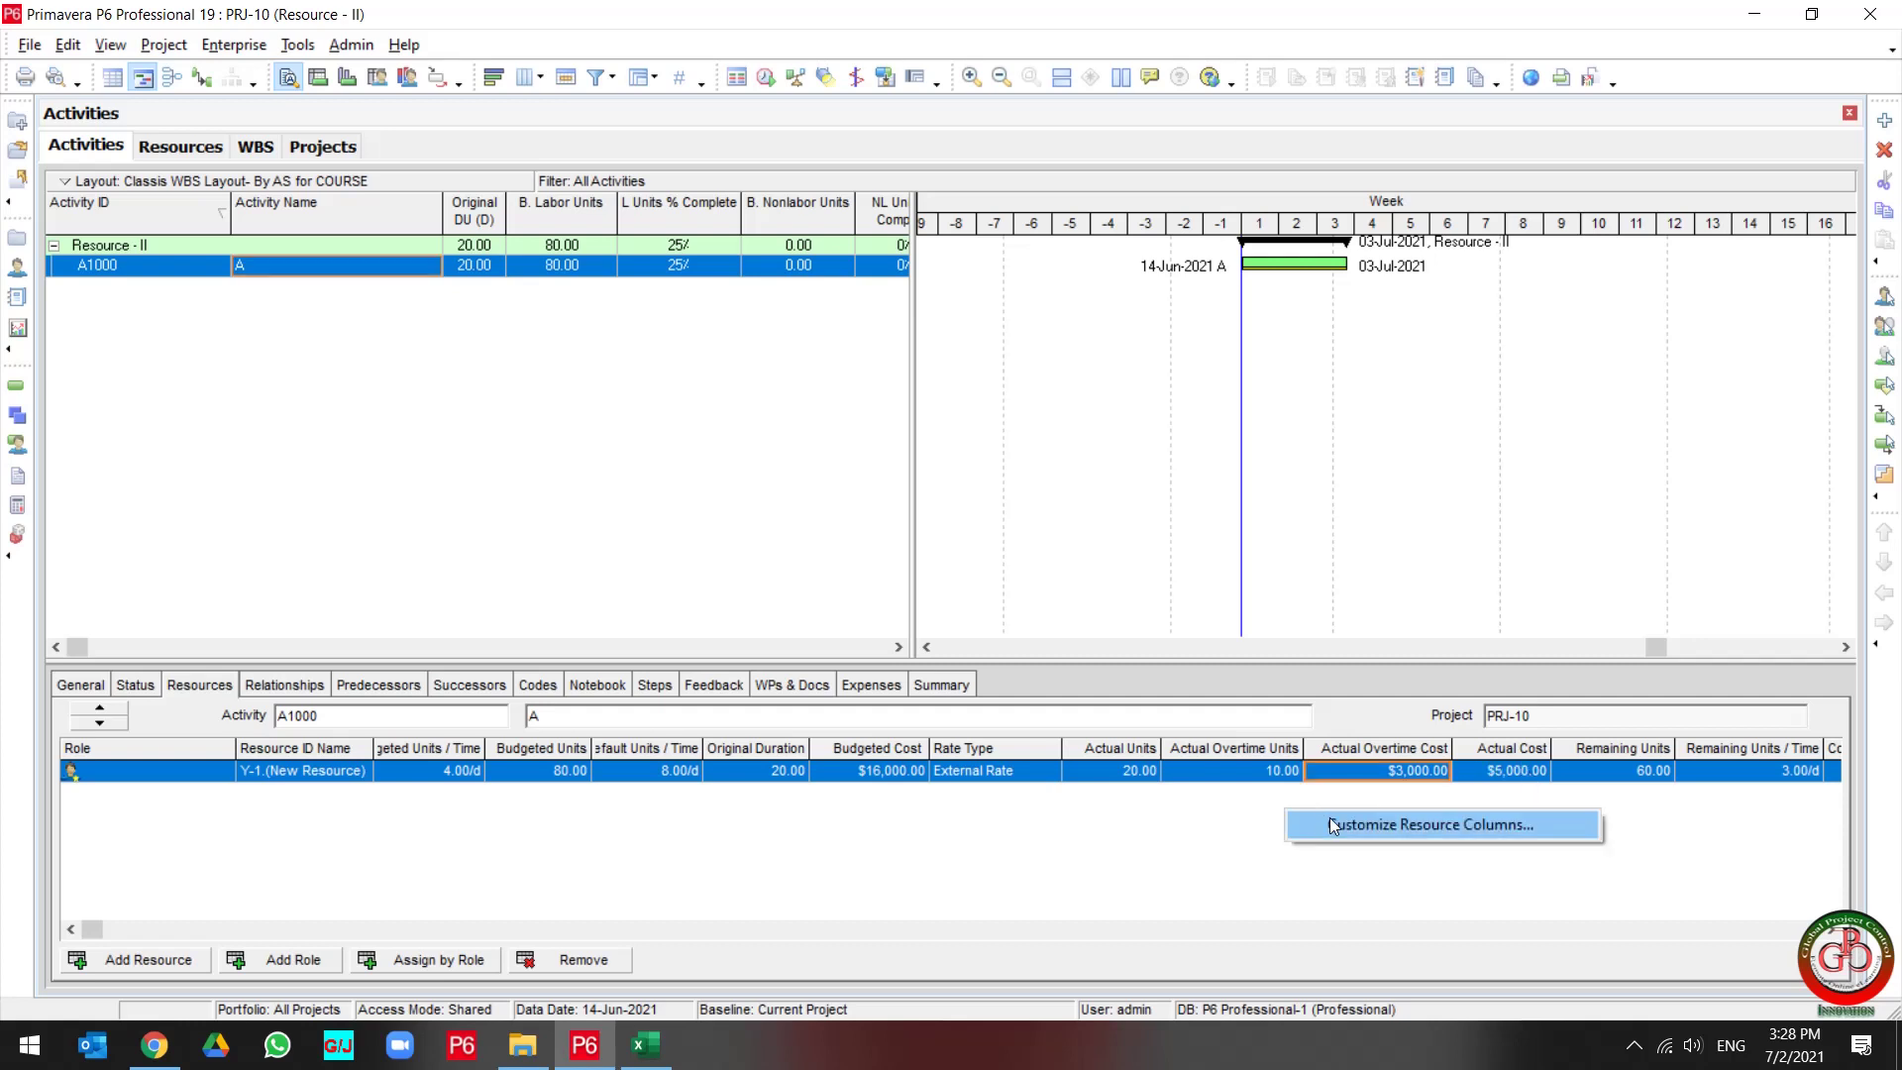
left_click(1426, 825)
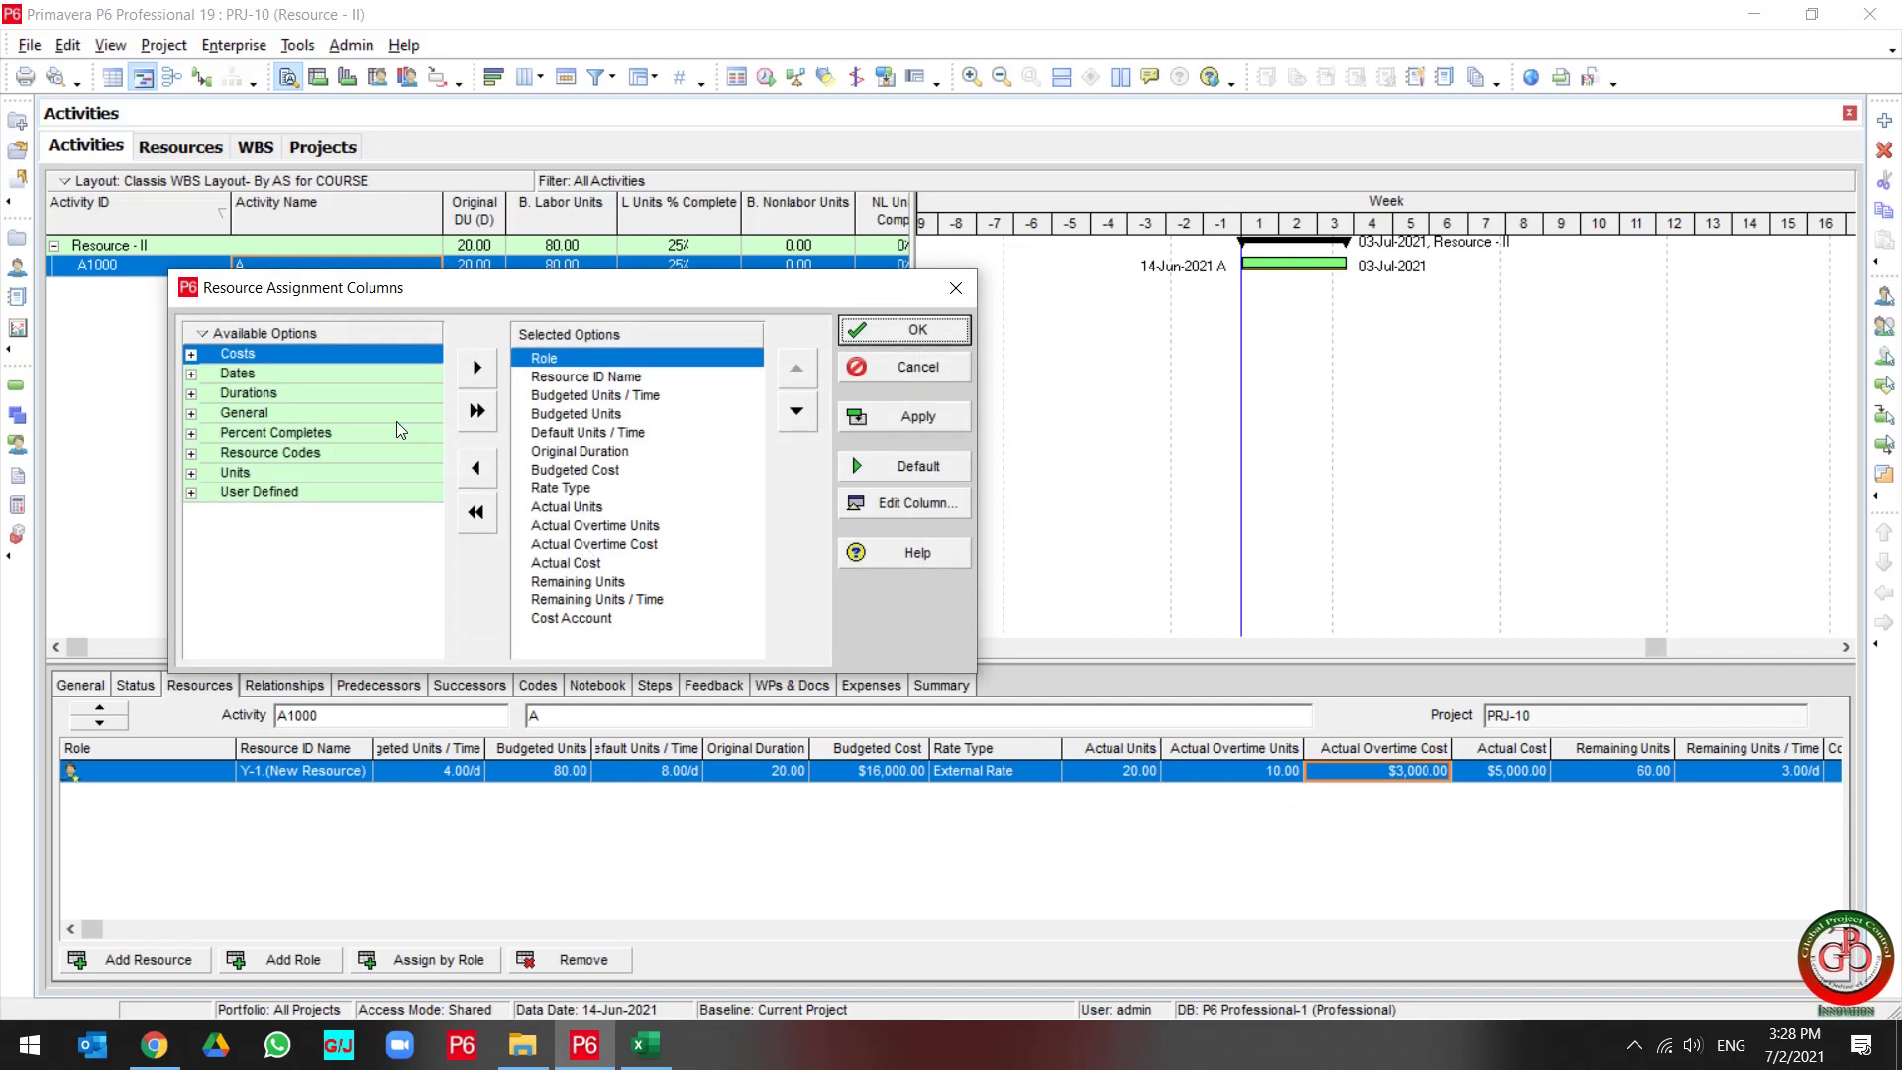
double_click(277, 354)
double_click(290, 374)
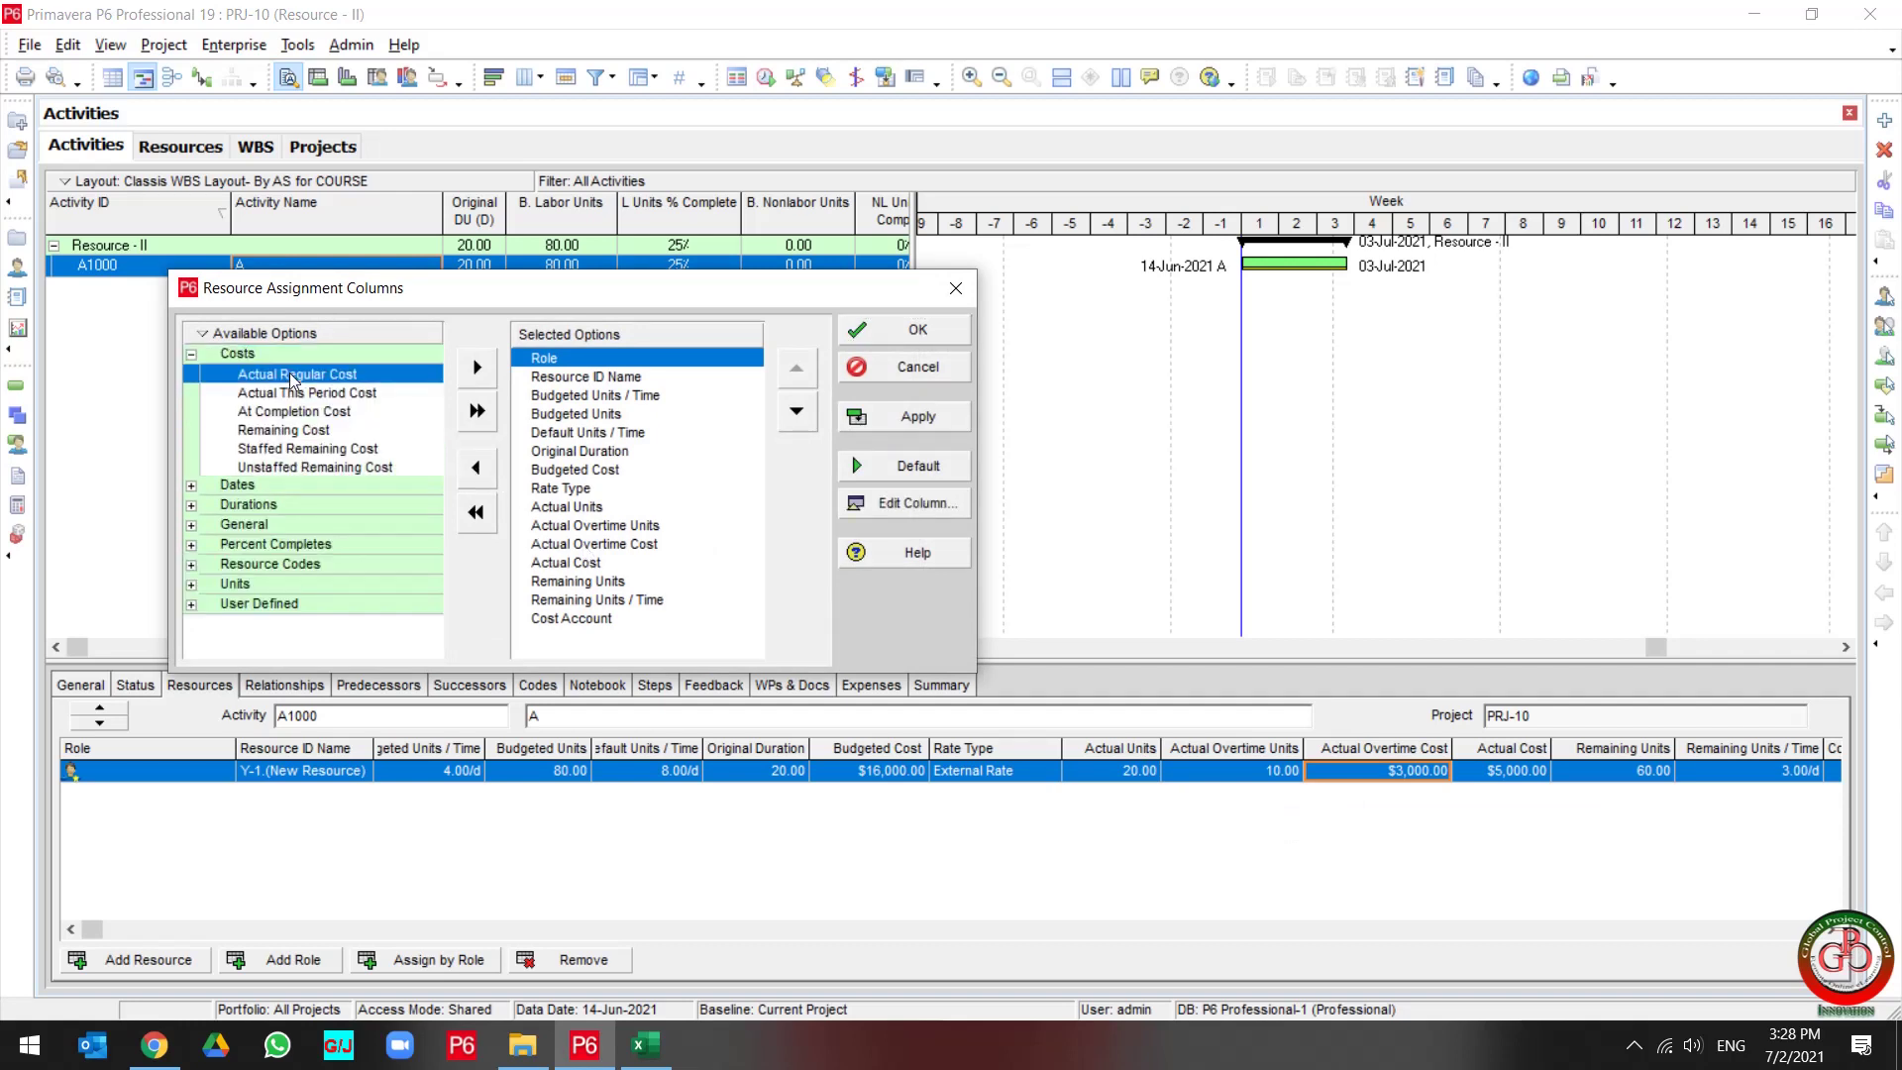
left_click(796, 412)
left_click(796, 412)
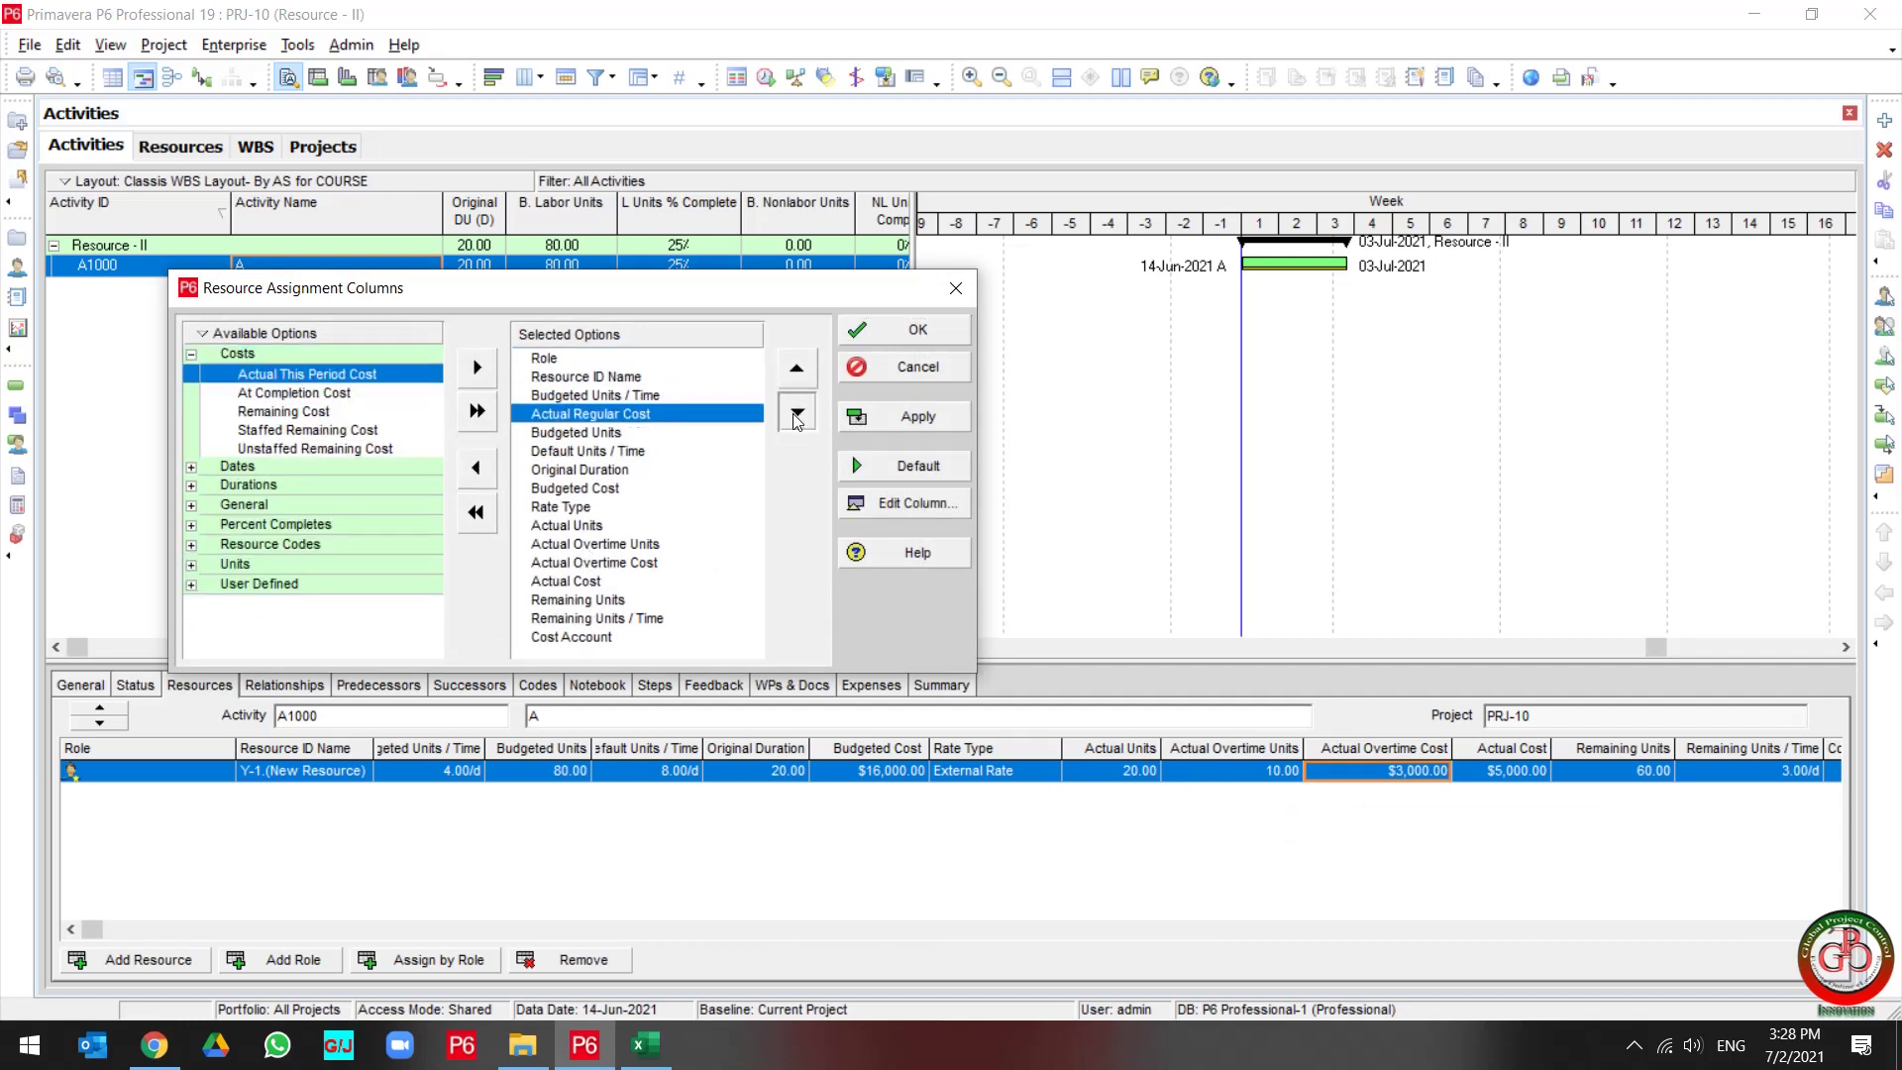
left_click(797, 412)
left_click(796, 412)
left_click(797, 412)
left_click(797, 412)
left_click(797, 412)
left_click(796, 412)
left_click(797, 412)
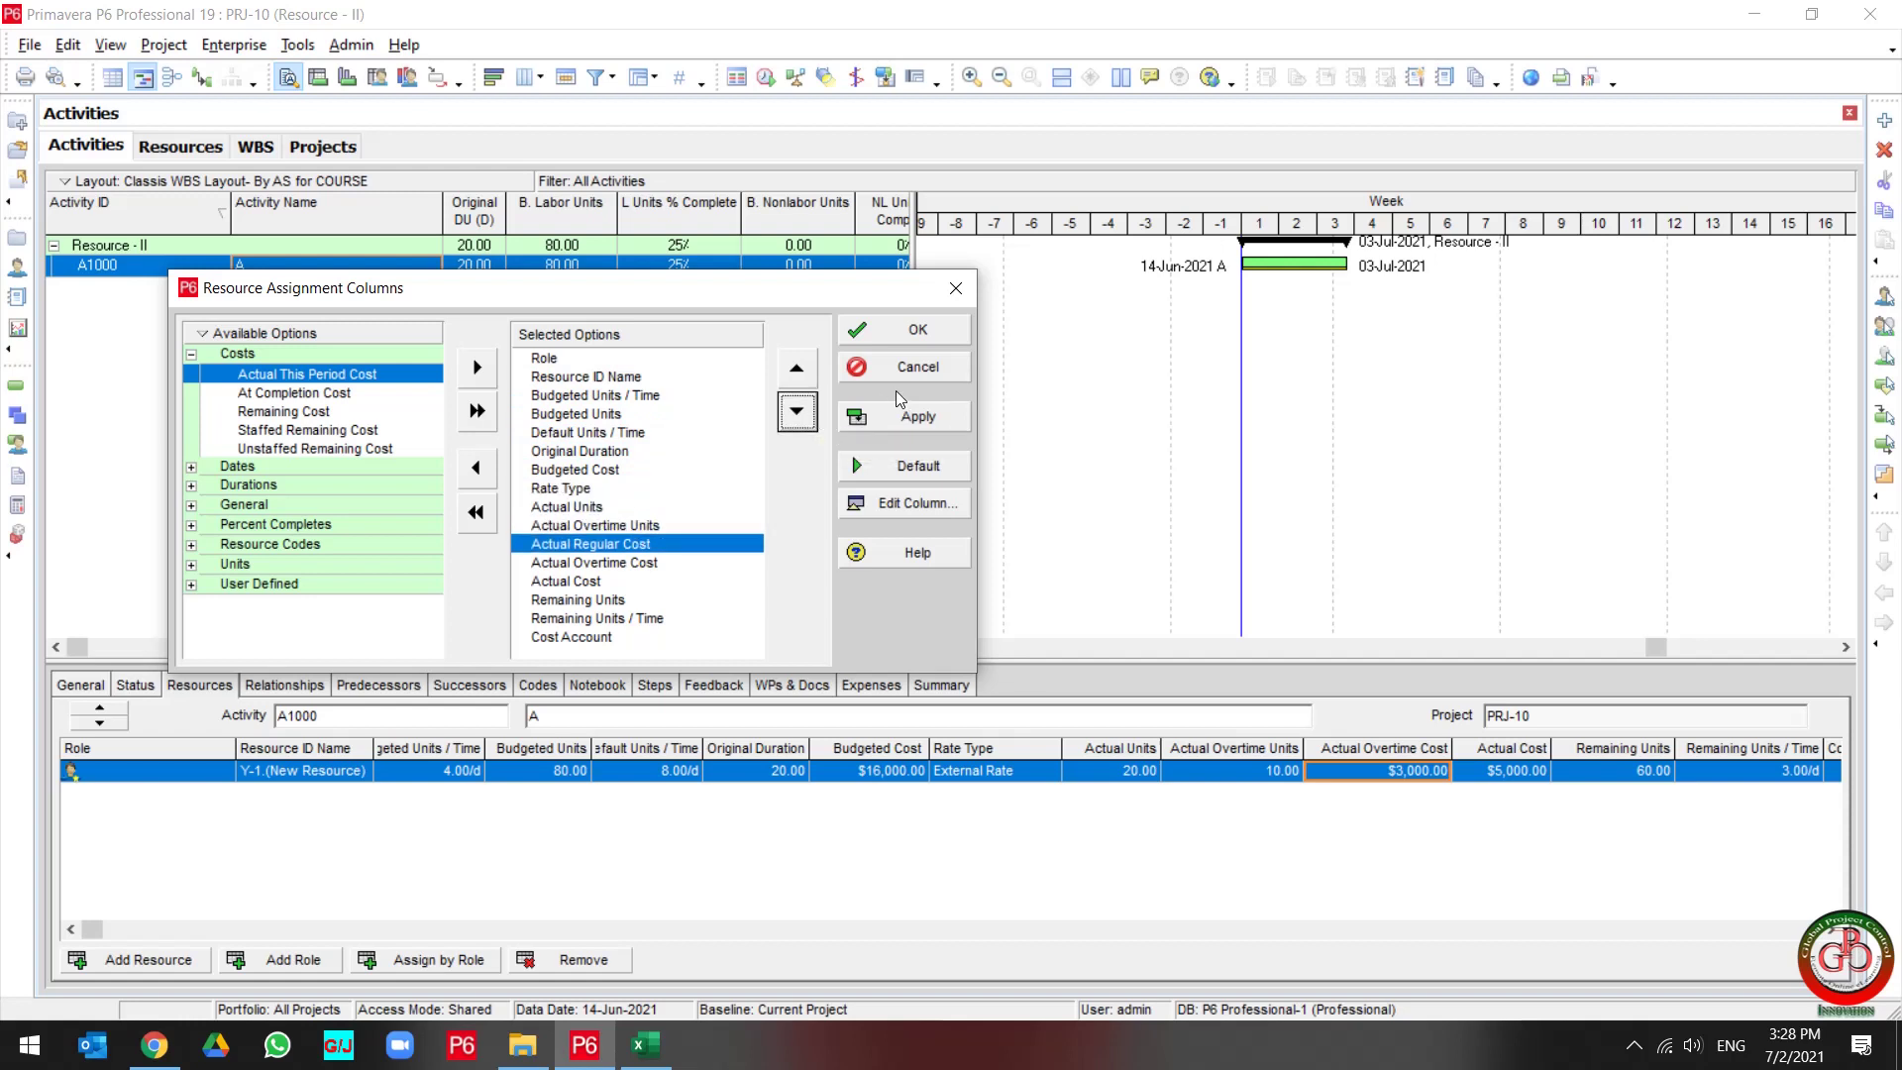
left_click(917, 416)
left_click(913, 330)
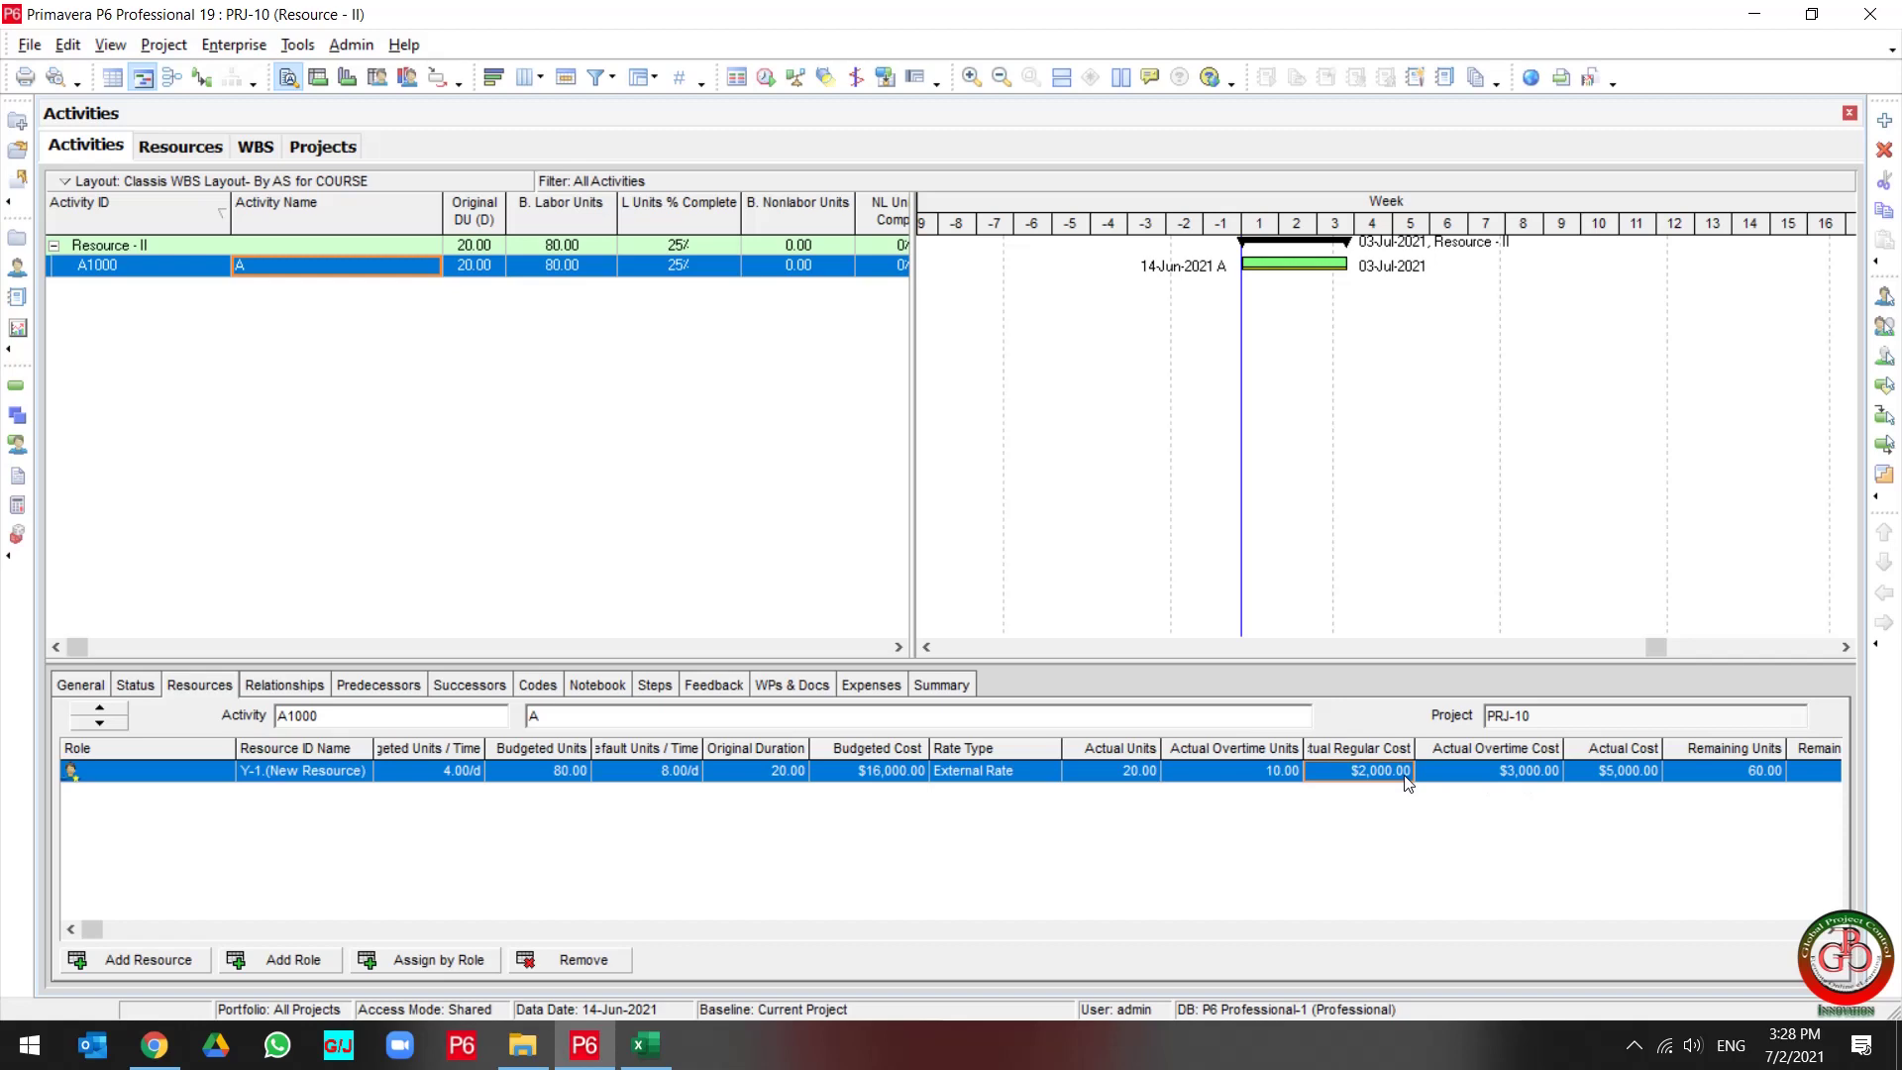
Snap Excel to the left half and shade the check table rows B8:N18 yellow.
key("alt+Tab")
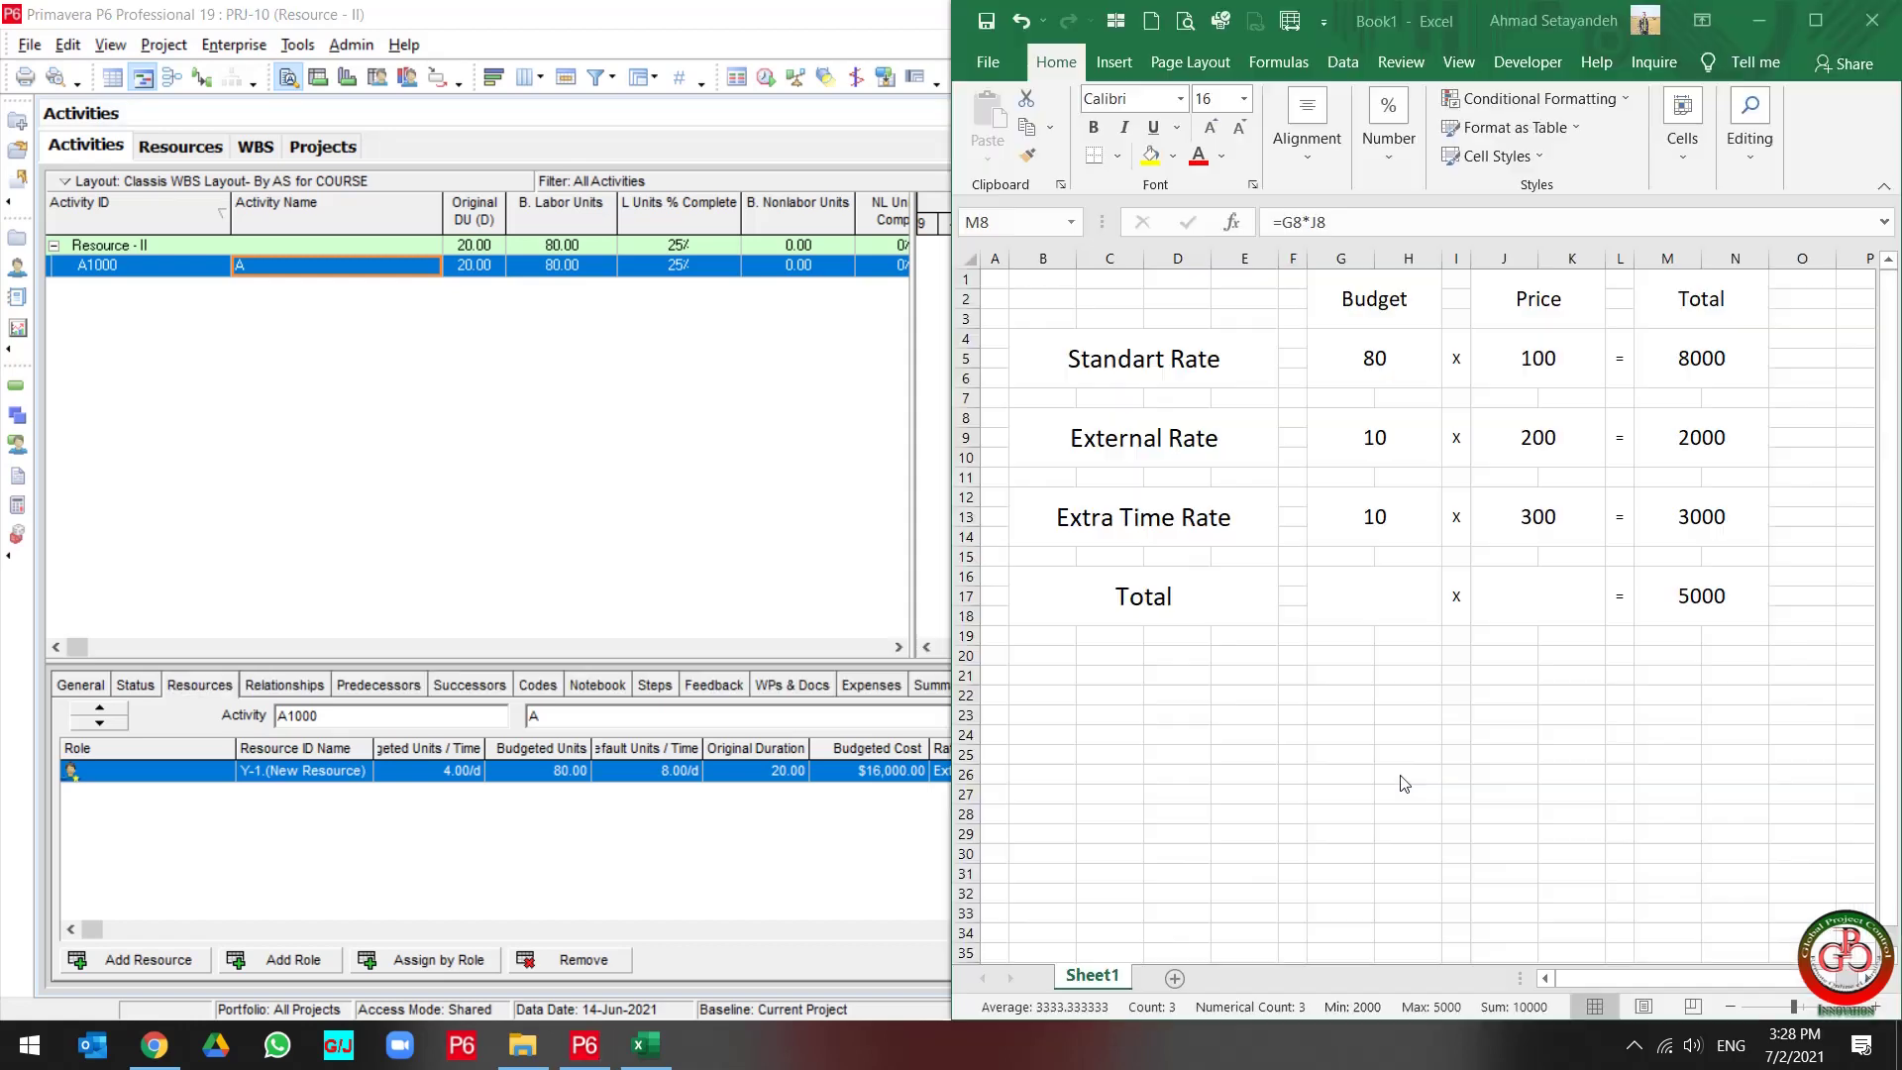
key("super+Left")
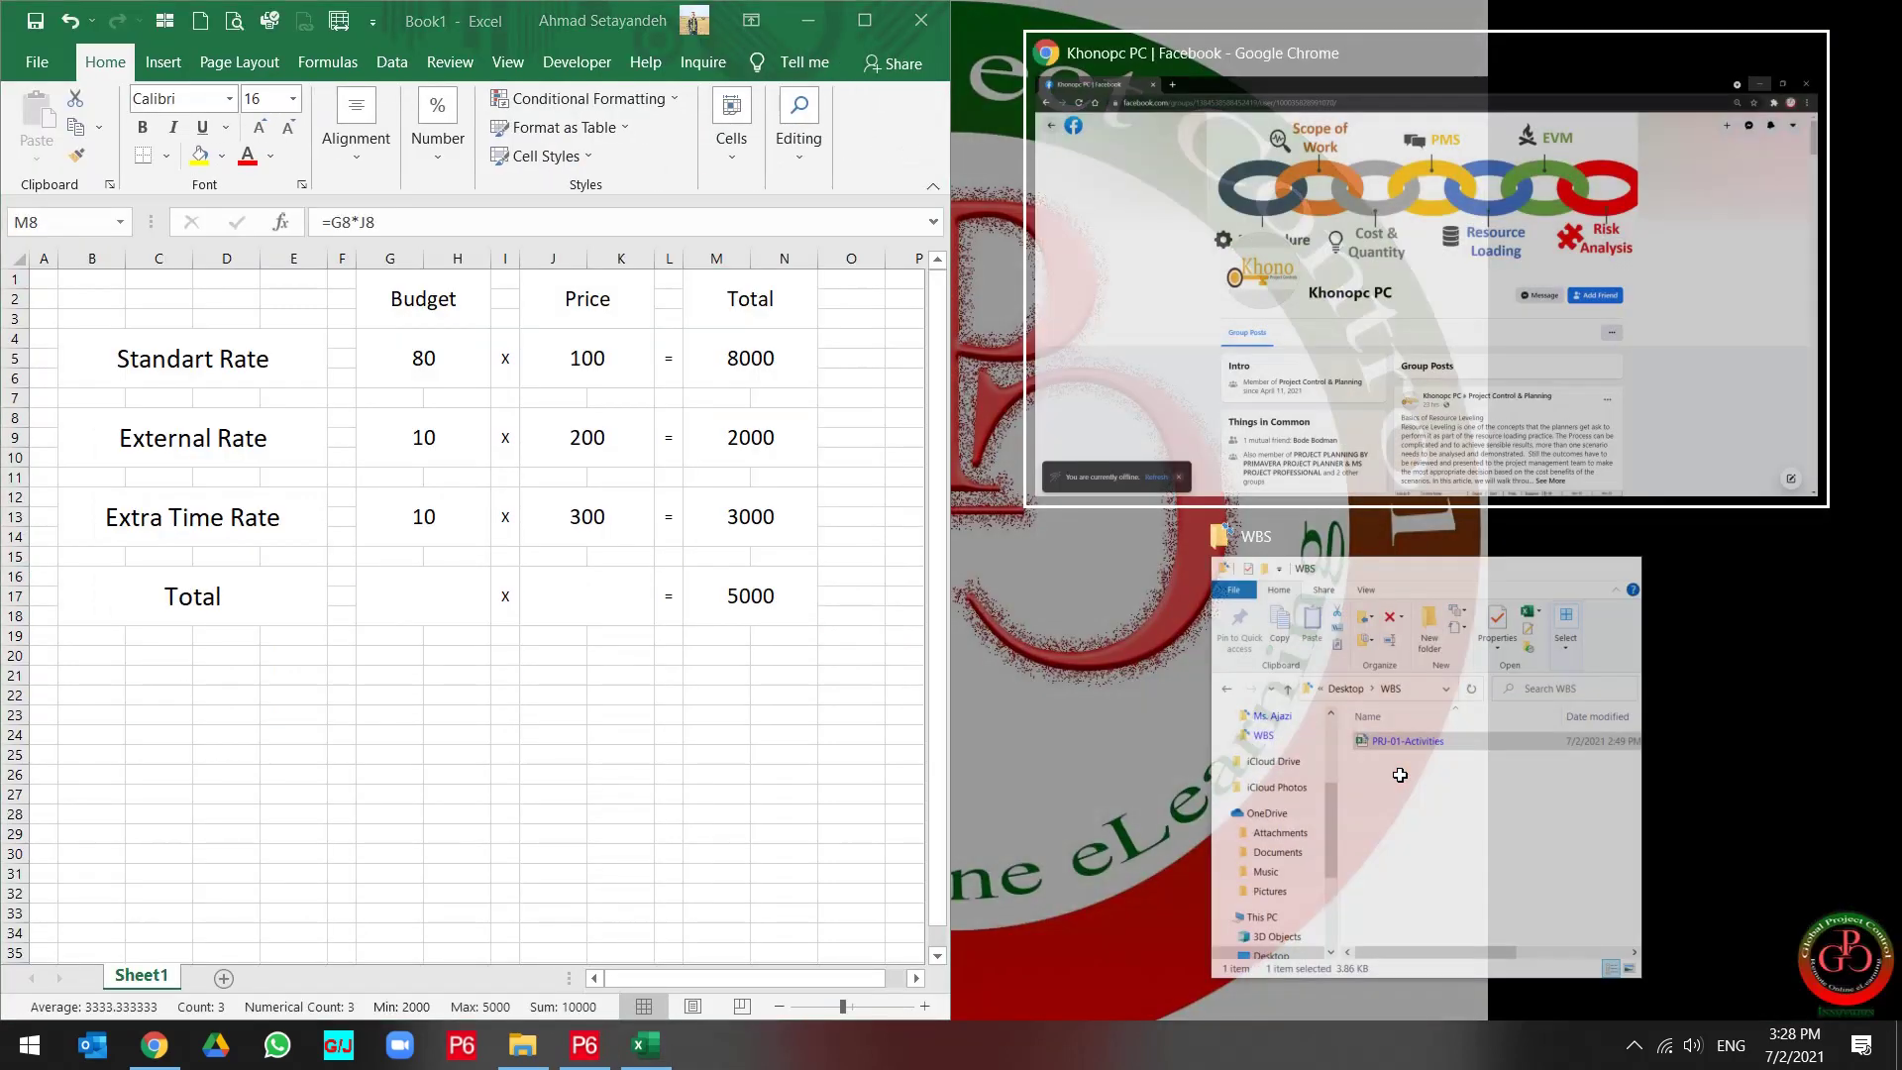
key("Escape")
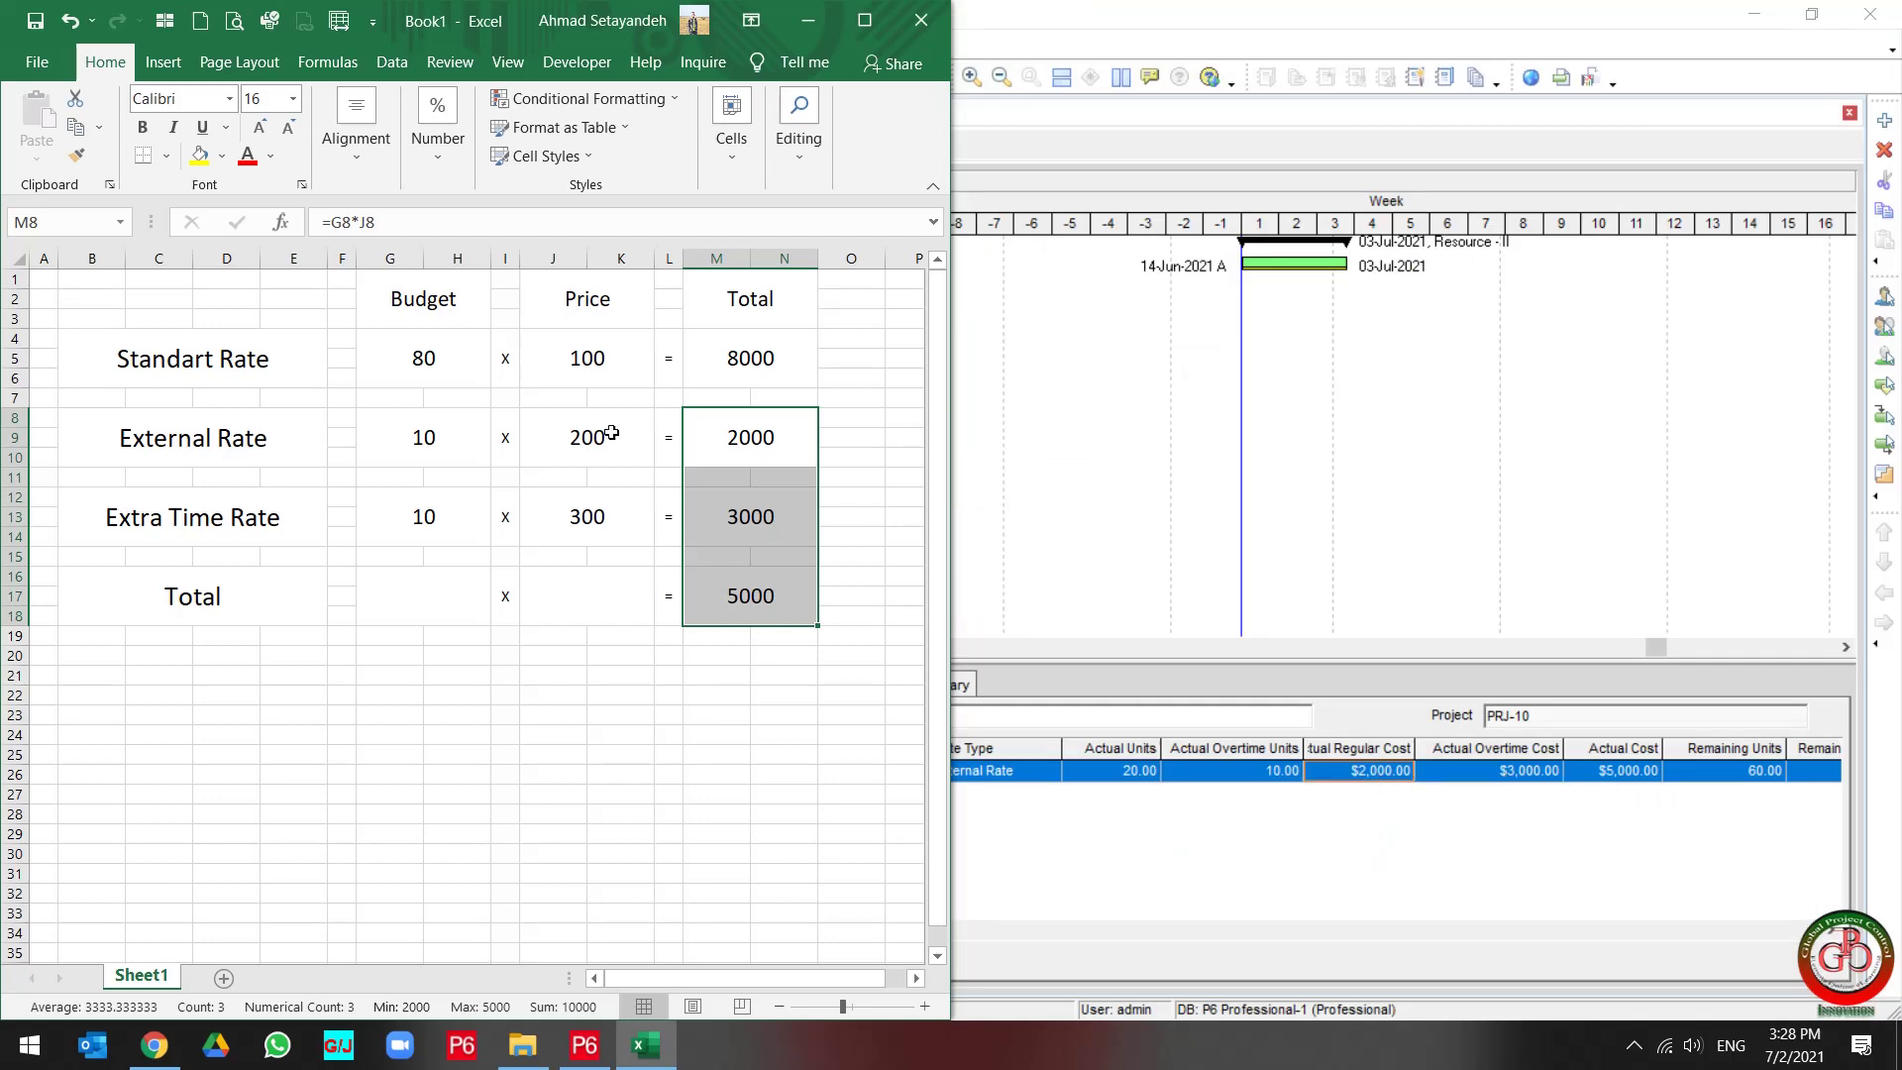
left_click_drag(733, 438, 215, 595)
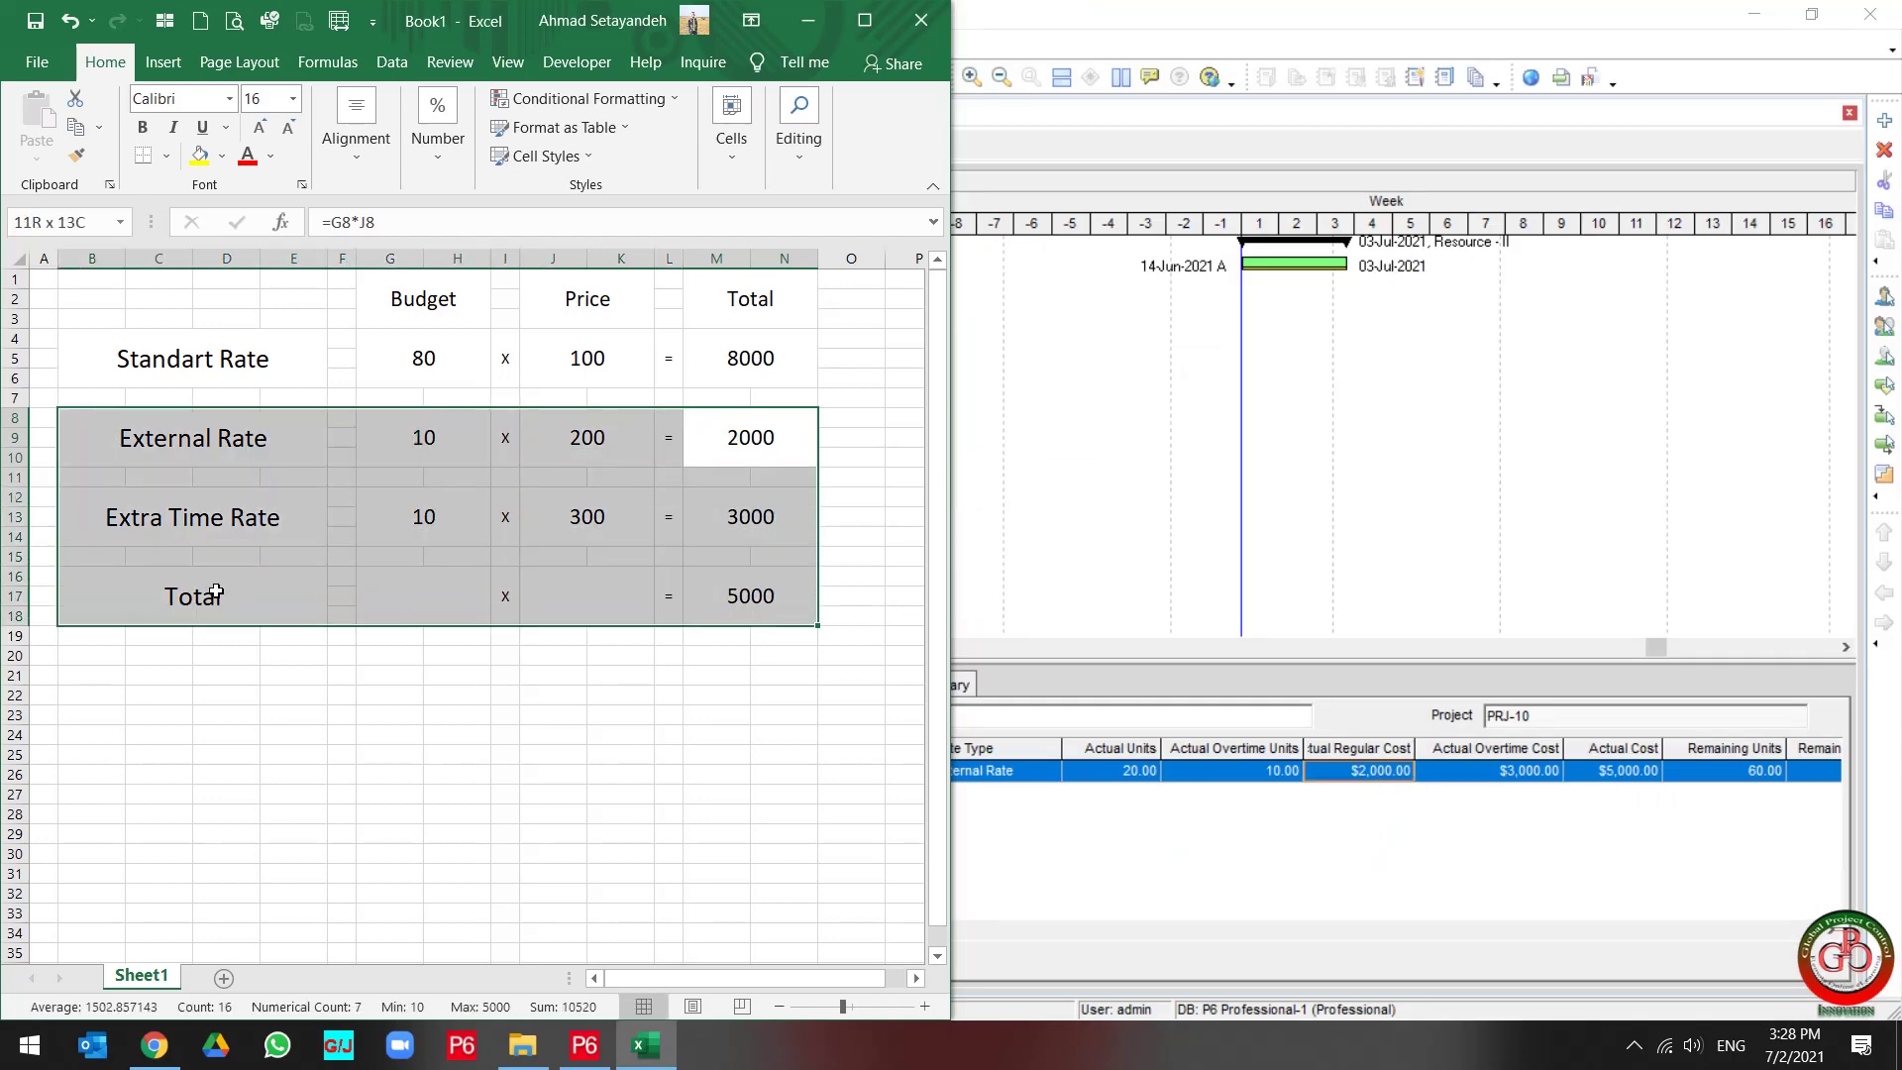
left_click(201, 156)
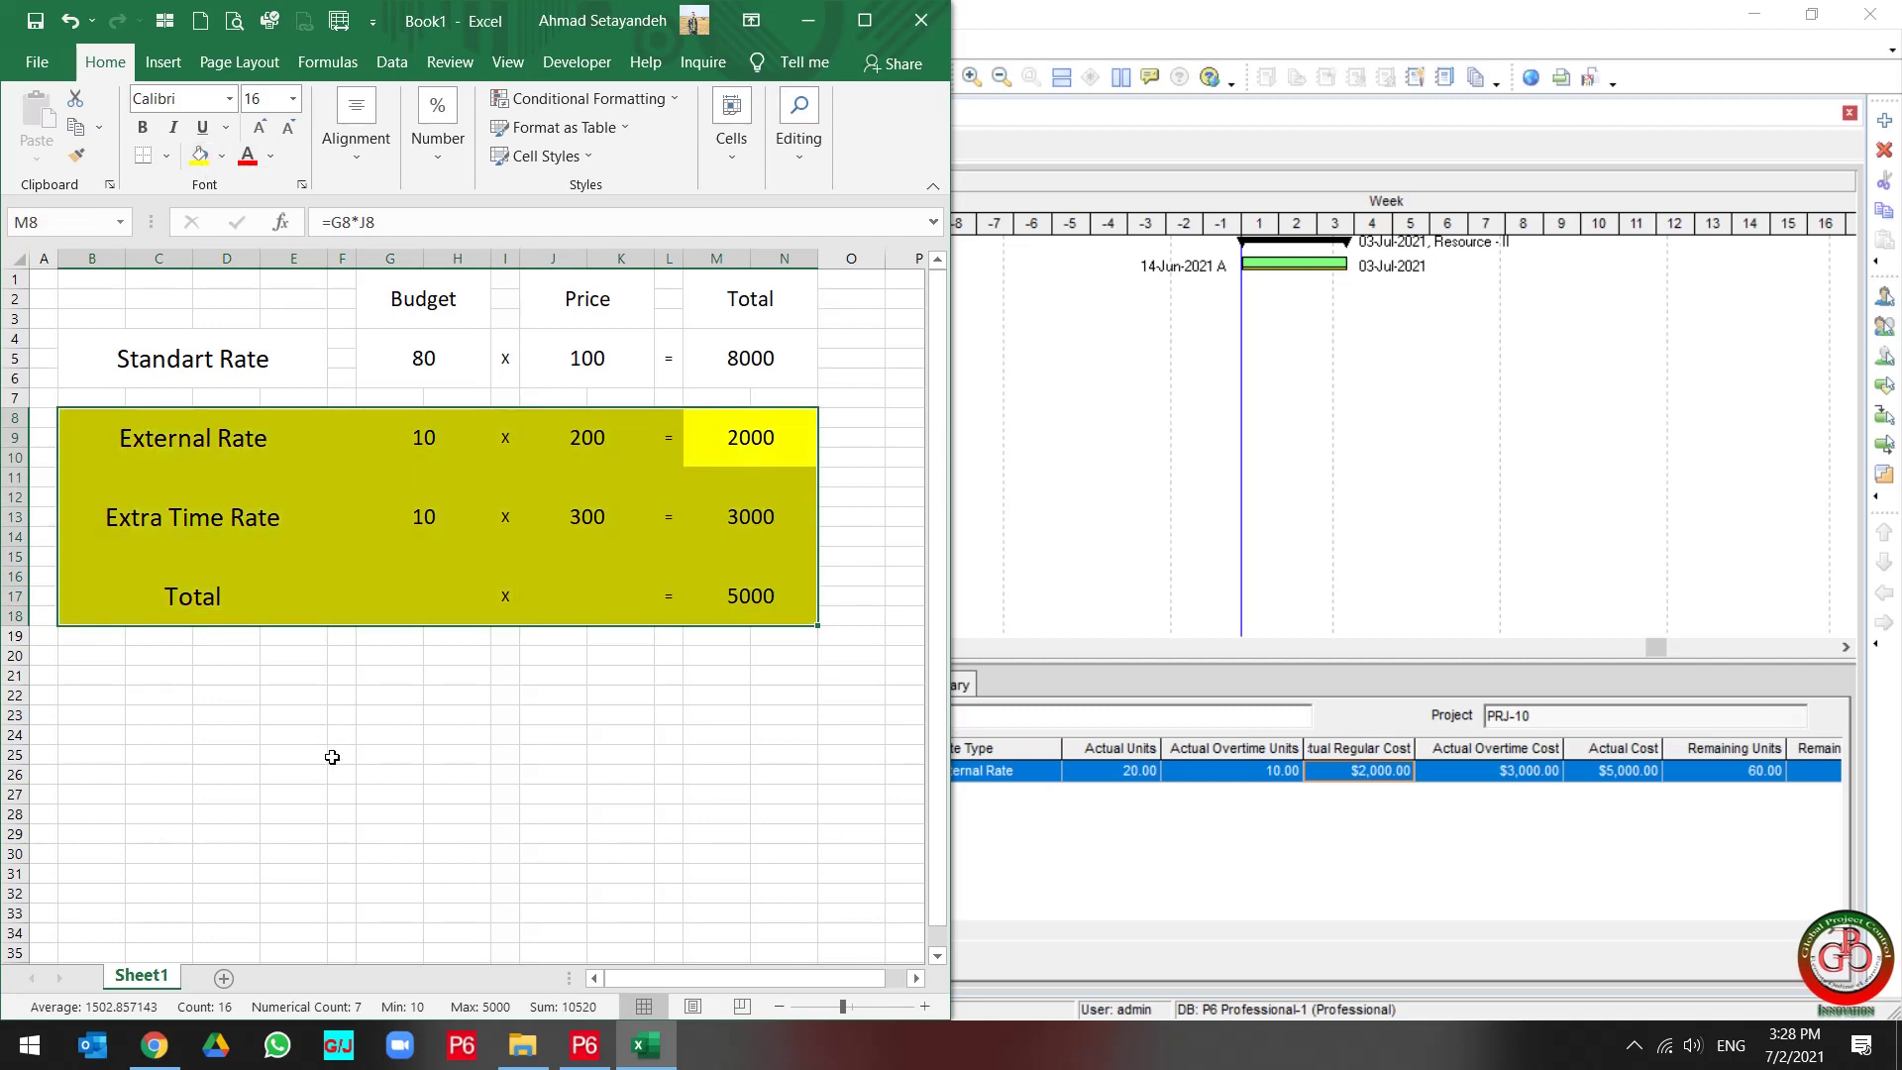